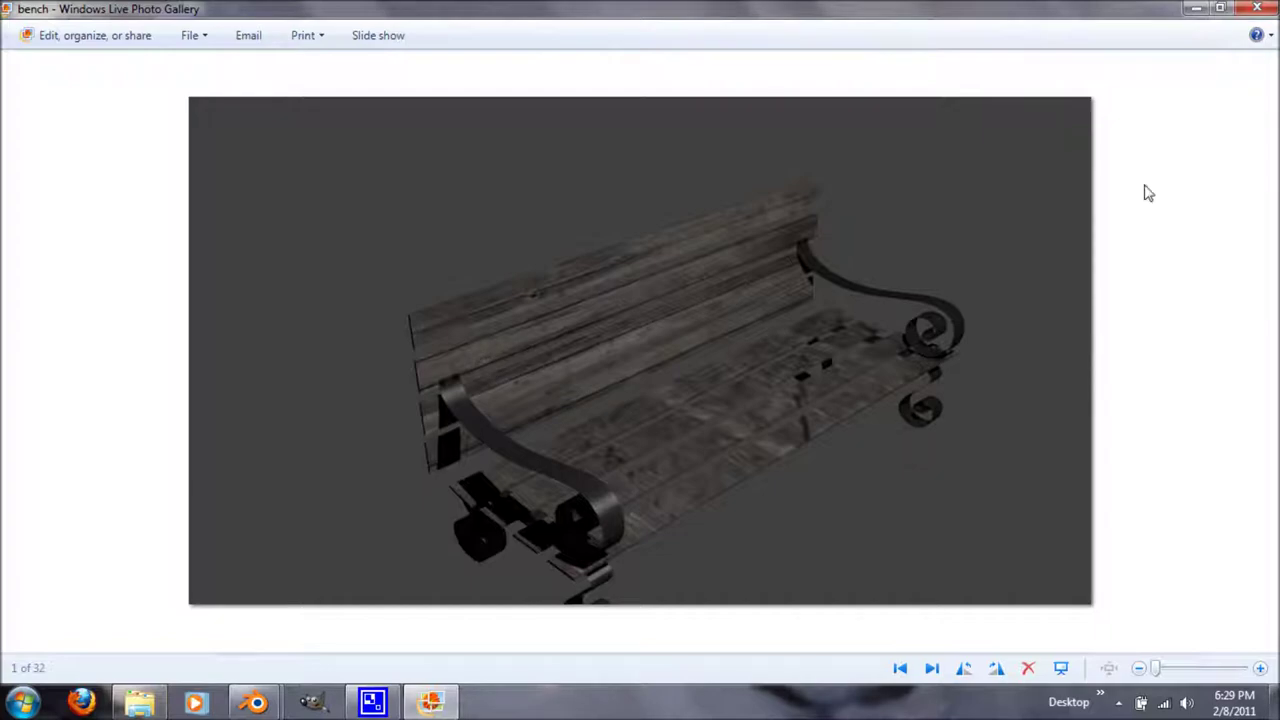
- Close the Windows Live Photo Gallery showing the finished bench render
{"action": "left_click", "coordinate": [1257, 8]}
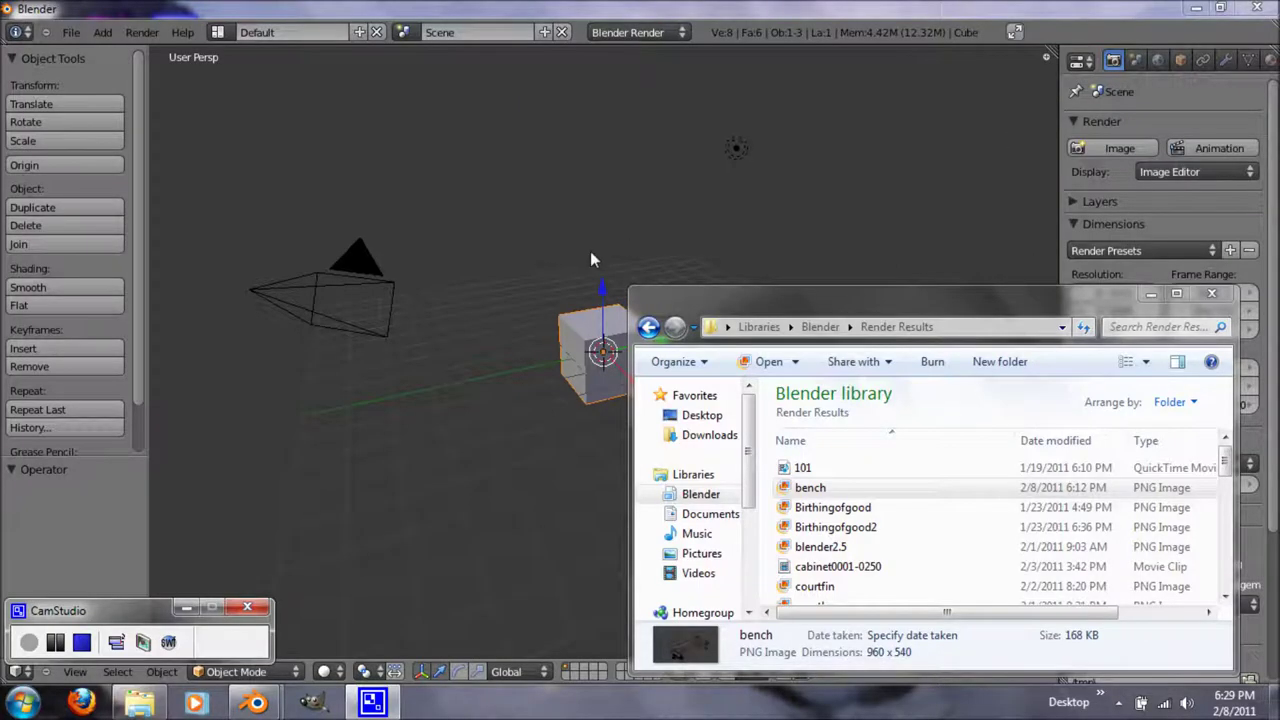
- Browse to the Videos folder in Explorer and select the bench video
{"action": "left_click", "coordinate": [703, 573]}
{"action": "double_click", "coordinate": [824, 533]}
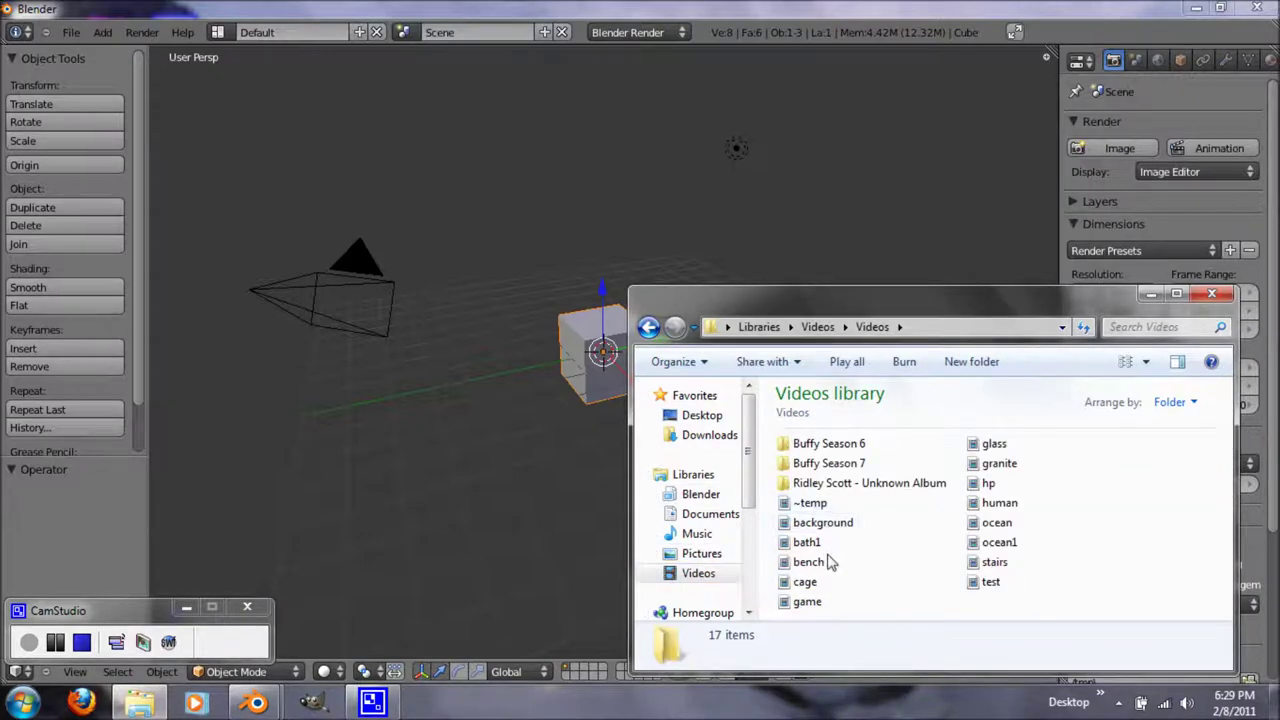
{"action": "left_click", "coordinate": [823, 563]}
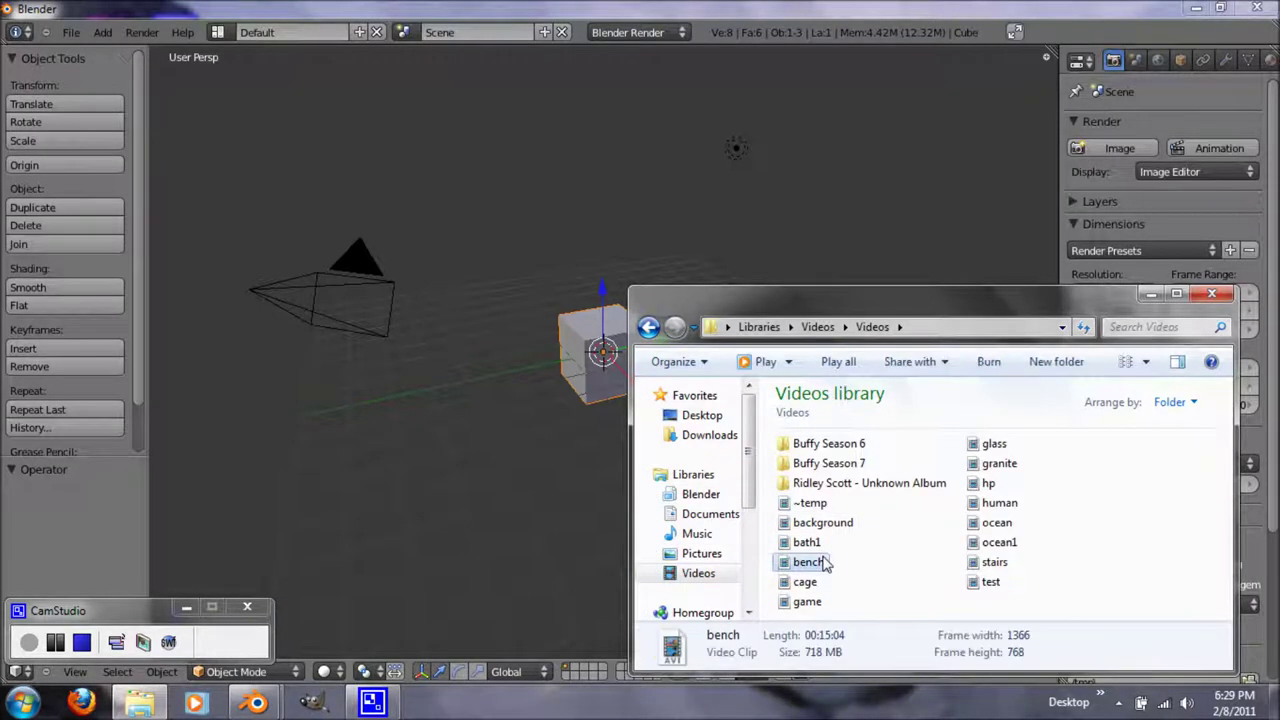
- Bring Blender to the front and delete the default cube
{"action": "left_click", "coordinate": [583, 361]}
{"action": "key", "text": "x"}
{"action": "left_click", "coordinate": [583, 361]}
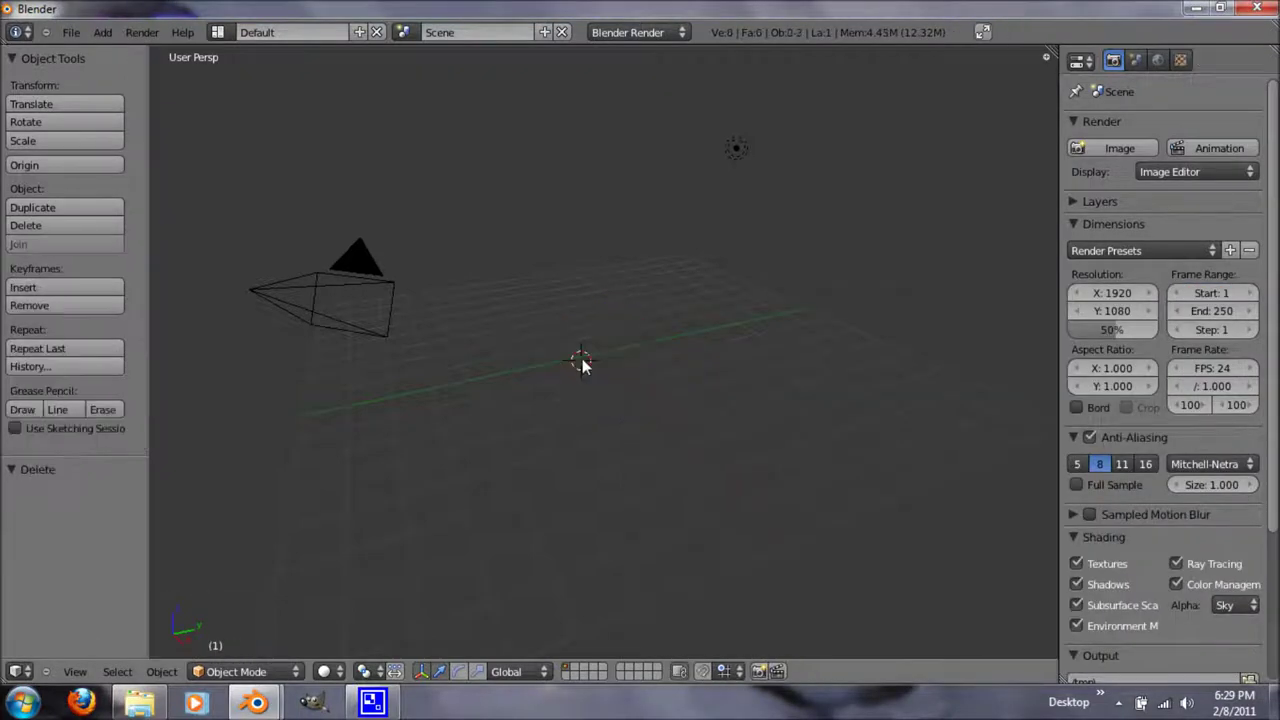
- Add a new Path curve to the scene
{"action": "left_click", "coordinate": [97, 33]}
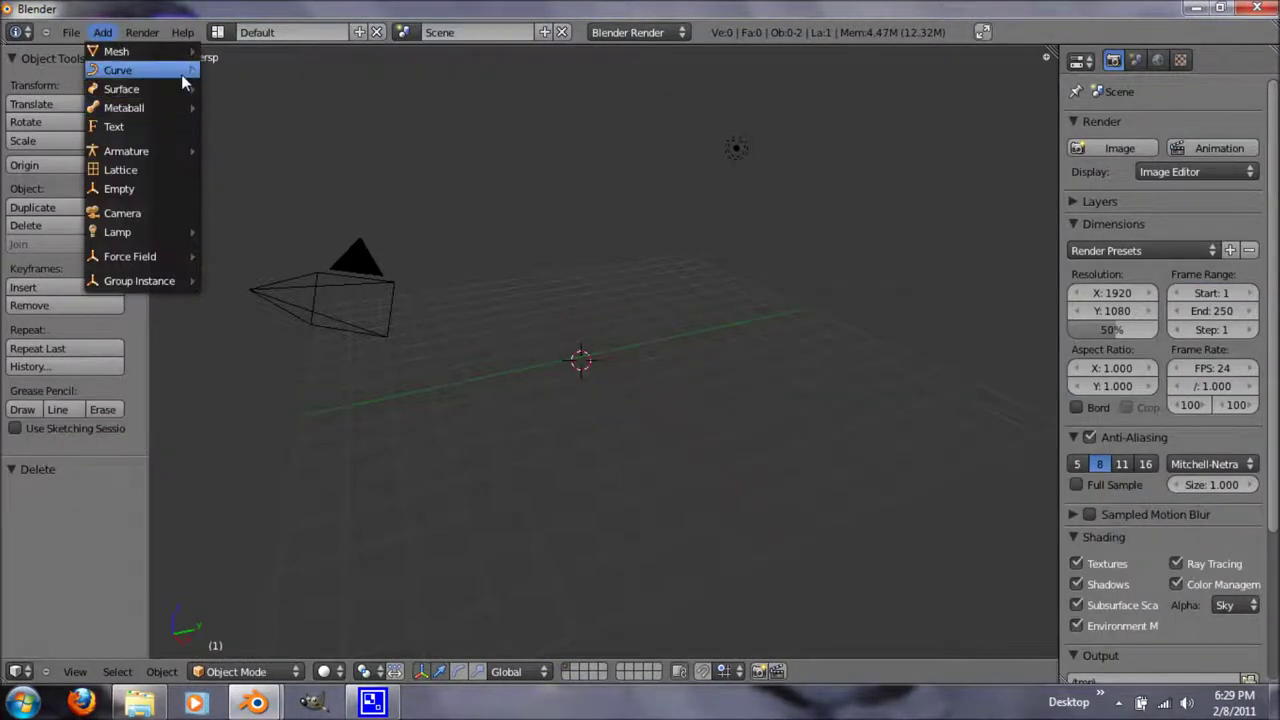
{"action": "mouse_move", "coordinate": [183, 72]}
{"action": "left_click", "coordinate": [273, 148]}
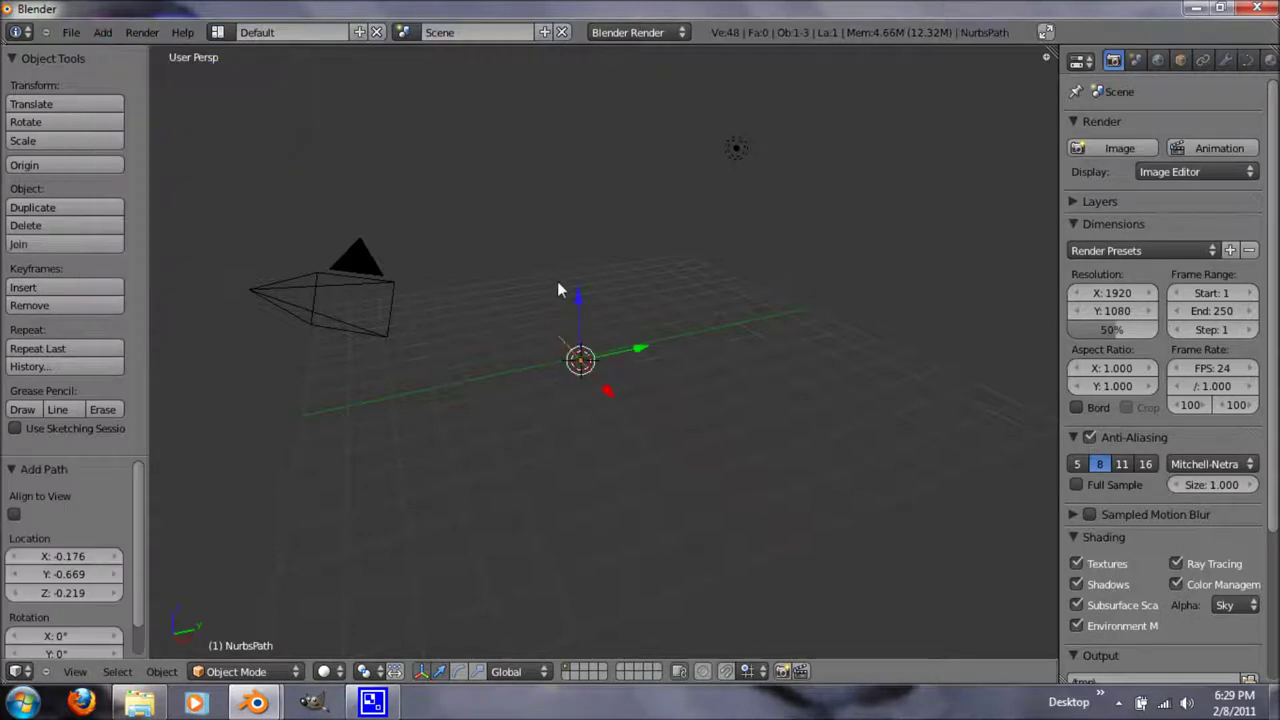
- In front view edit mode, raise all path points except the right end along Z
{"action": "key", "text": "KP_1"}
{"action": "key", "text": "Tab"}
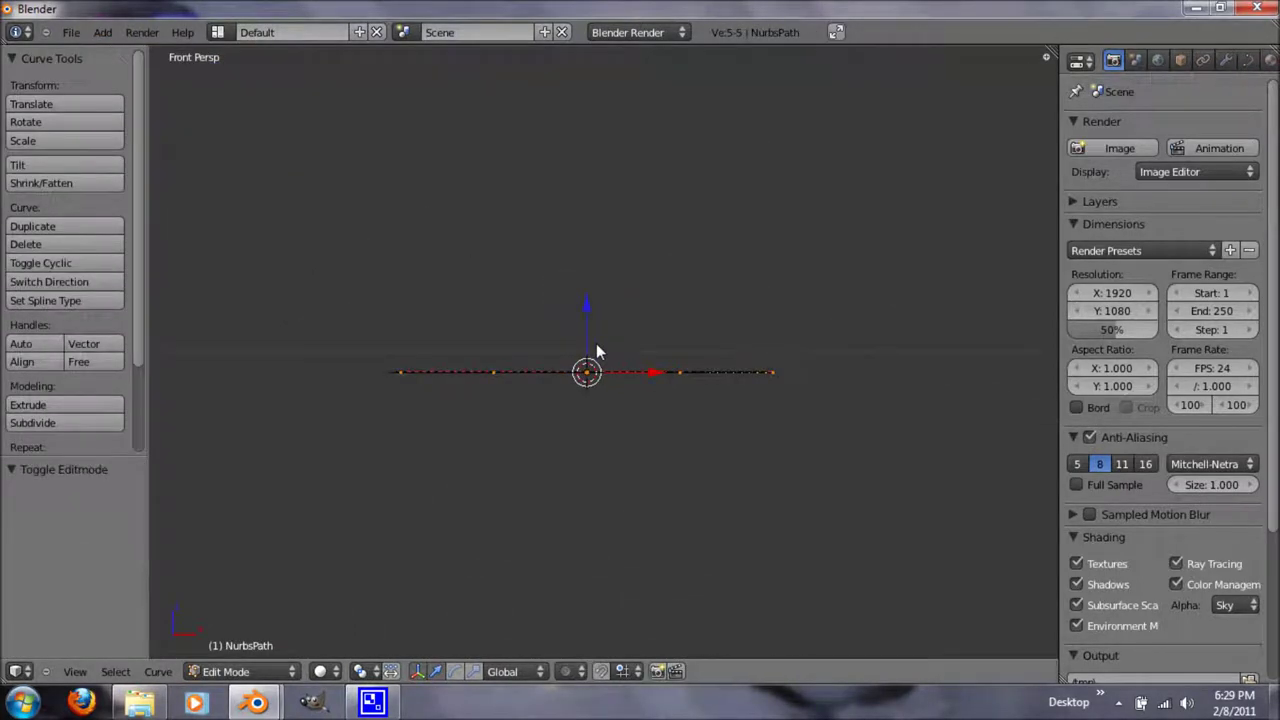
{"action": "scroll", "coordinate": [596, 352], "scroll_direction": "up", "scroll_amount": 2}
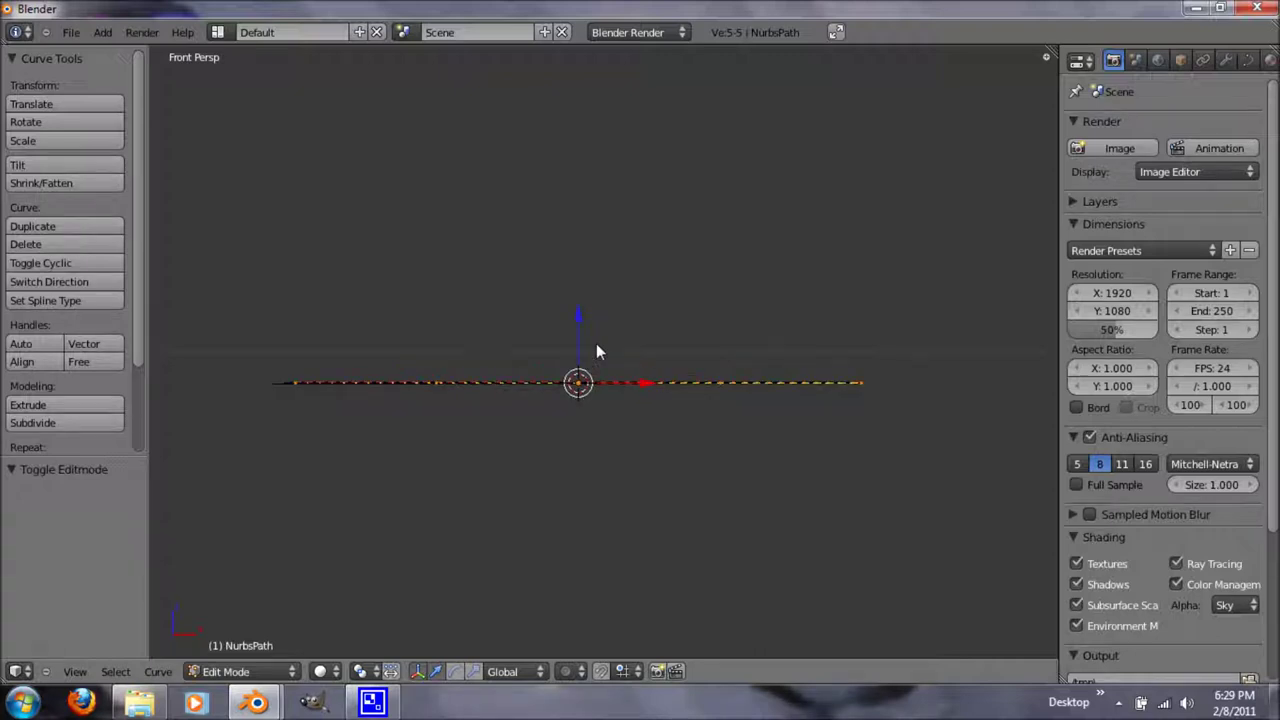
{"action": "scroll", "coordinate": [596, 352], "scroll_direction": "up", "scroll_amount": 1}
{"action": "key", "text": "a"}
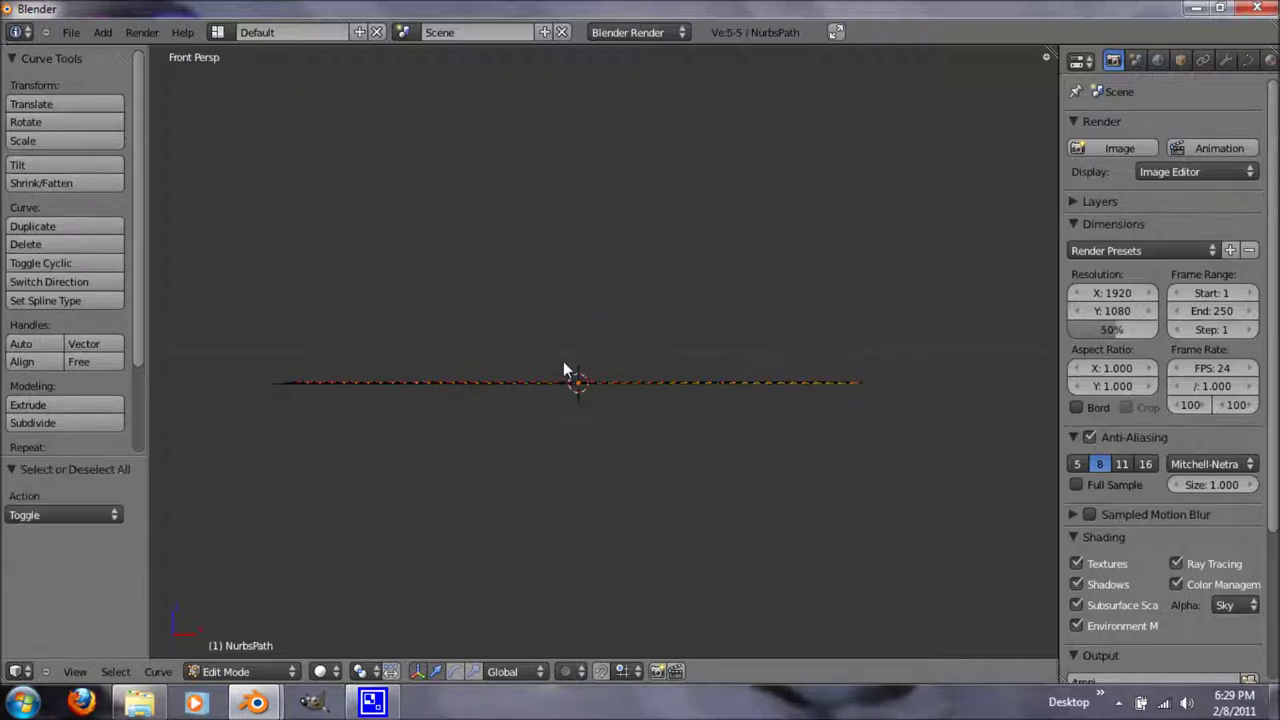
{"action": "key", "text": "b"}
{"action": "left_click_drag", "start_coordinate": [251, 340], "coordinate": [777, 491]}
{"action": "key", "text": "g"}
{"action": "key", "text": "z"}
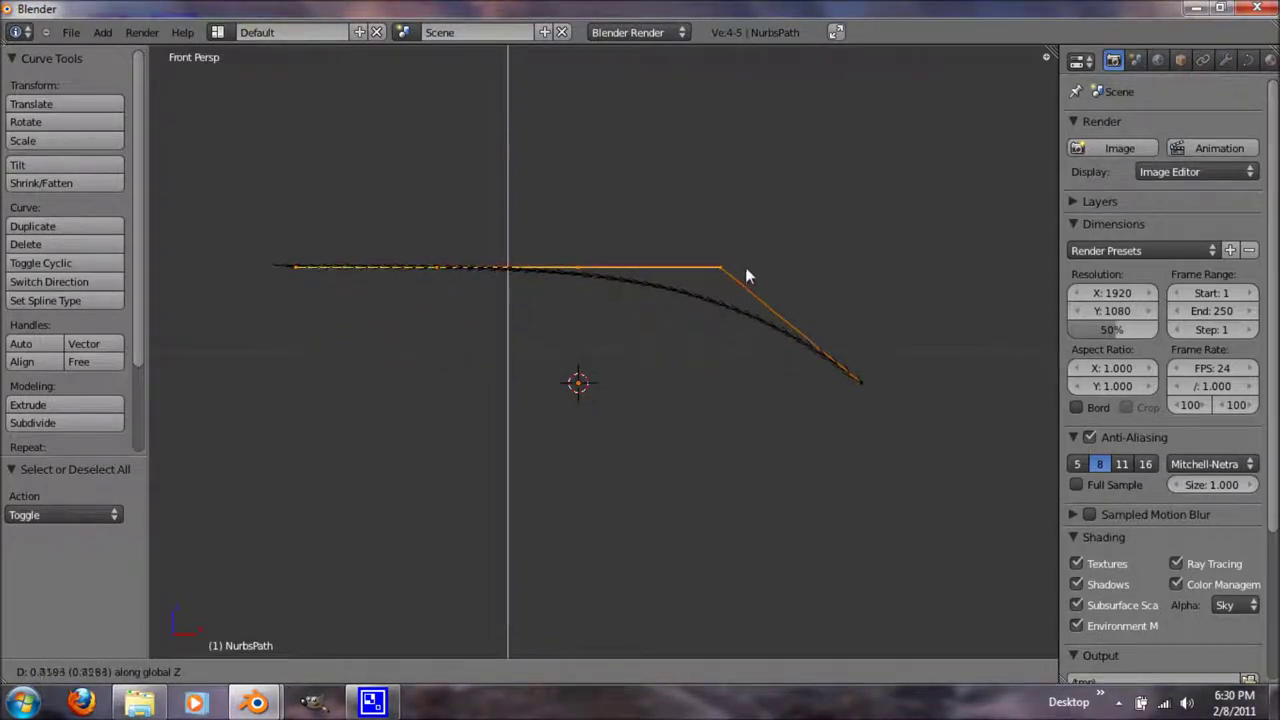
{"action": "left_click", "coordinate": [778, 270]}
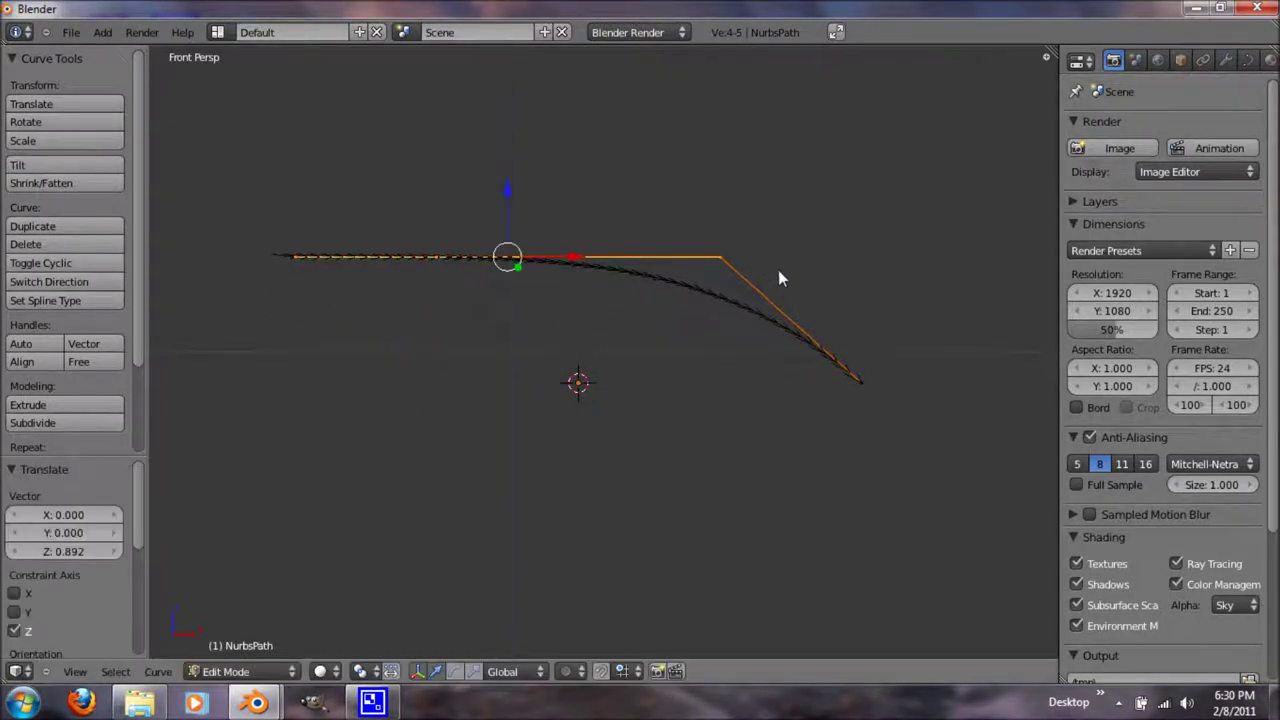
- Reposition the right end point and extrude points curving down into the scroll
{"action": "right_click", "coordinate": [852, 383]}
{"action": "key", "text": "g"}
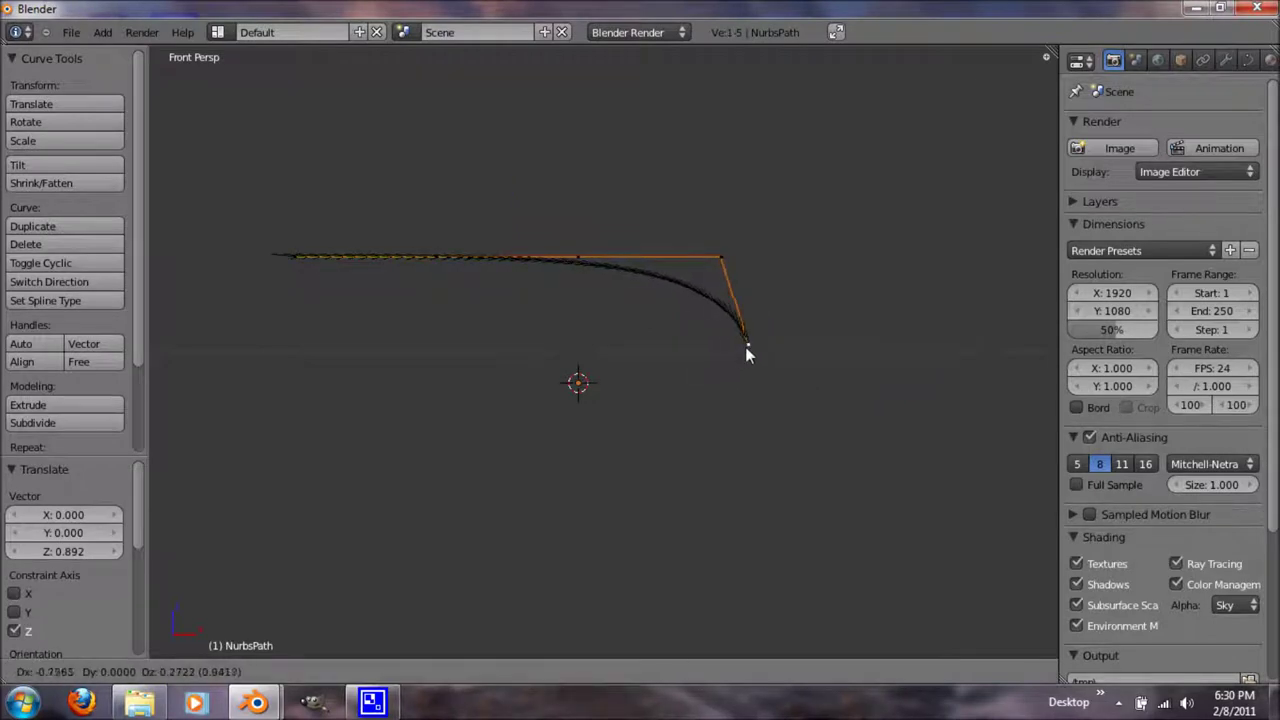
{"action": "left_click", "coordinate": [745, 347]}
{"action": "key", "text": "e"}
{"action": "left_click", "coordinate": [727, 437]}
{"action": "key", "text": "e"}
{"action": "left_click", "coordinate": [607, 402]}
{"action": "key", "text": "e"}
{"action": "left_click", "coordinate": [585, 385]}
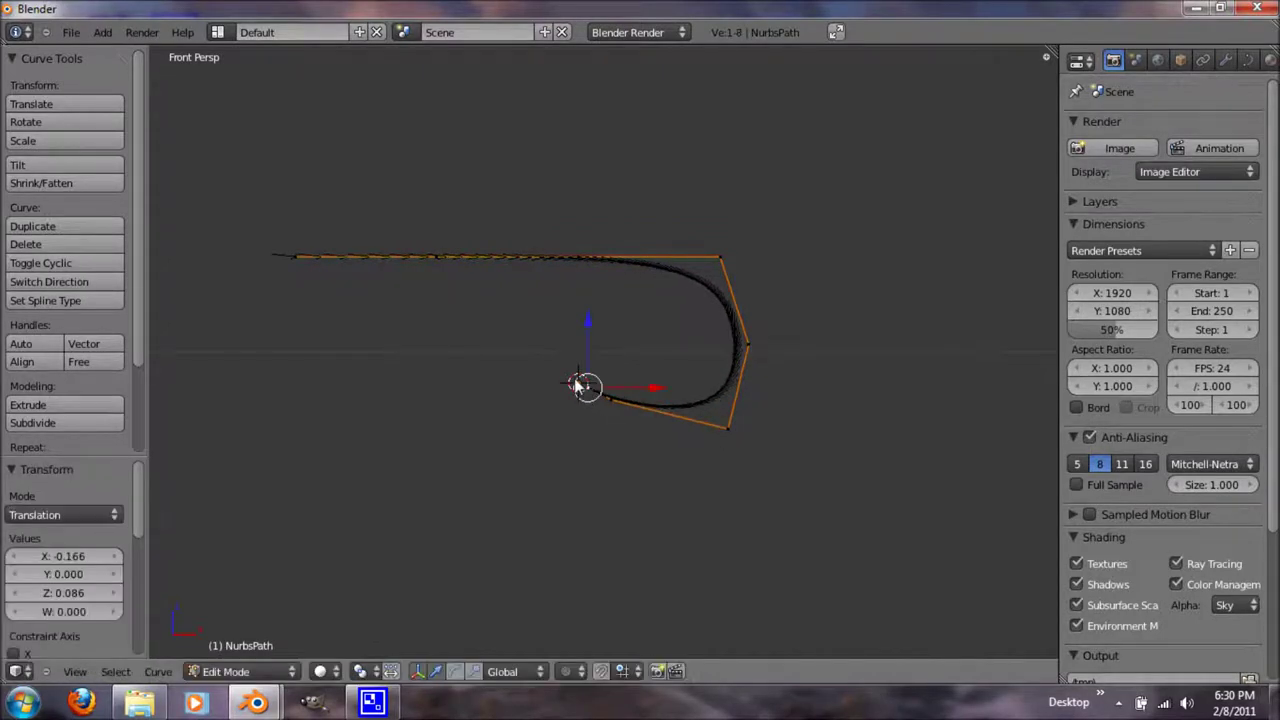
{"action": "key", "text": "e"}
{"action": "left_click", "coordinate": [555, 331]}
- Extrude further points curling inward to complete the 14-vertex spiral
{"action": "key", "text": "e"}
{"action": "left_click", "coordinate": [613, 295]}
{"action": "key", "text": "e"}
{"action": "left_click", "coordinate": [700, 312]}
{"action": "key", "text": "e"}
{"action": "left_click", "coordinate": [721, 394]}
{"action": "key", "text": "e"}
{"action": "left_click", "coordinate": [694, 437]}
{"action": "key", "text": "e"}
{"action": "left_click", "coordinate": [653, 415]}
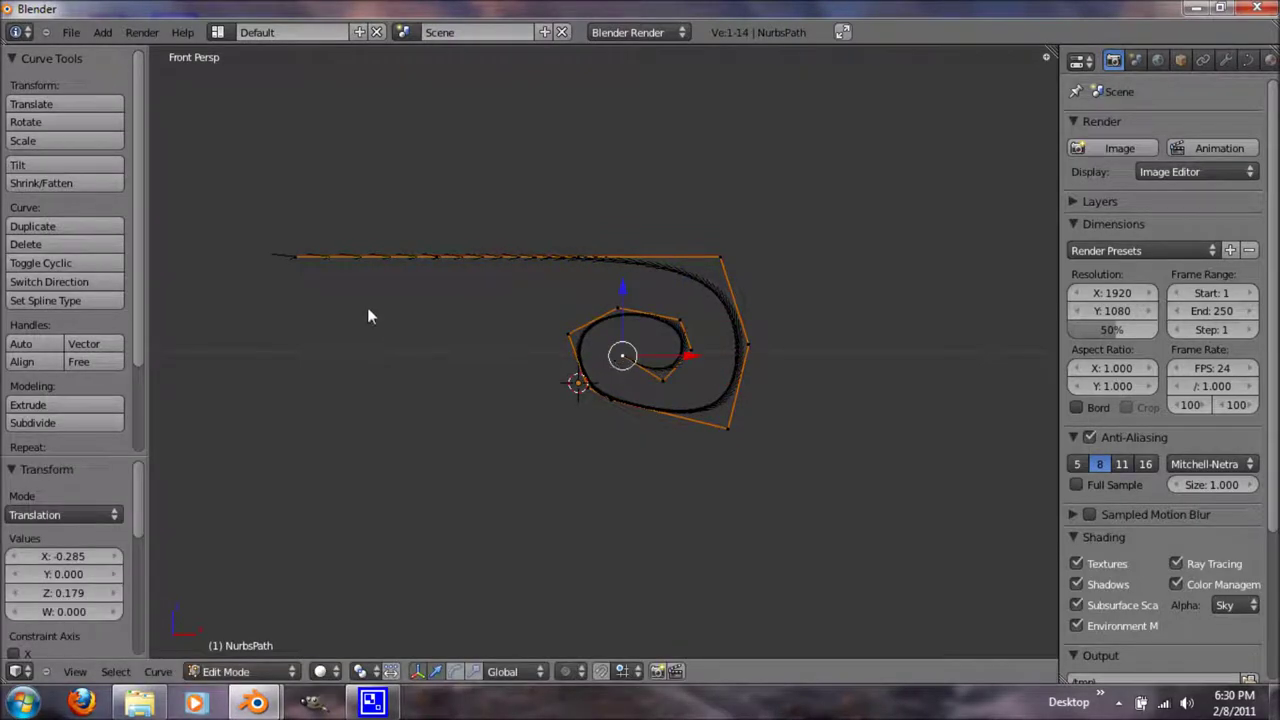
- Reshape the spiral's bottom and lower-left control points
{"action": "right_click", "coordinate": [721, 259]}
{"action": "key", "text": "e"}
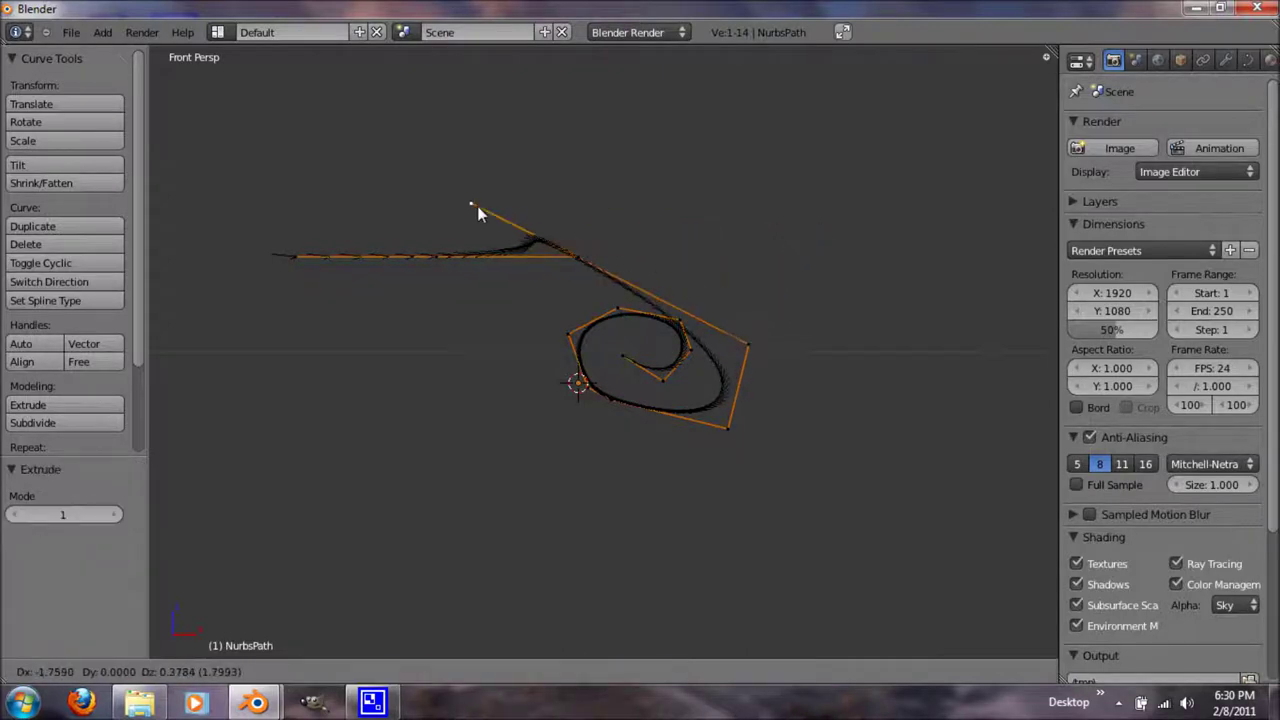
{"action": "right_click", "coordinate": [477, 206]}
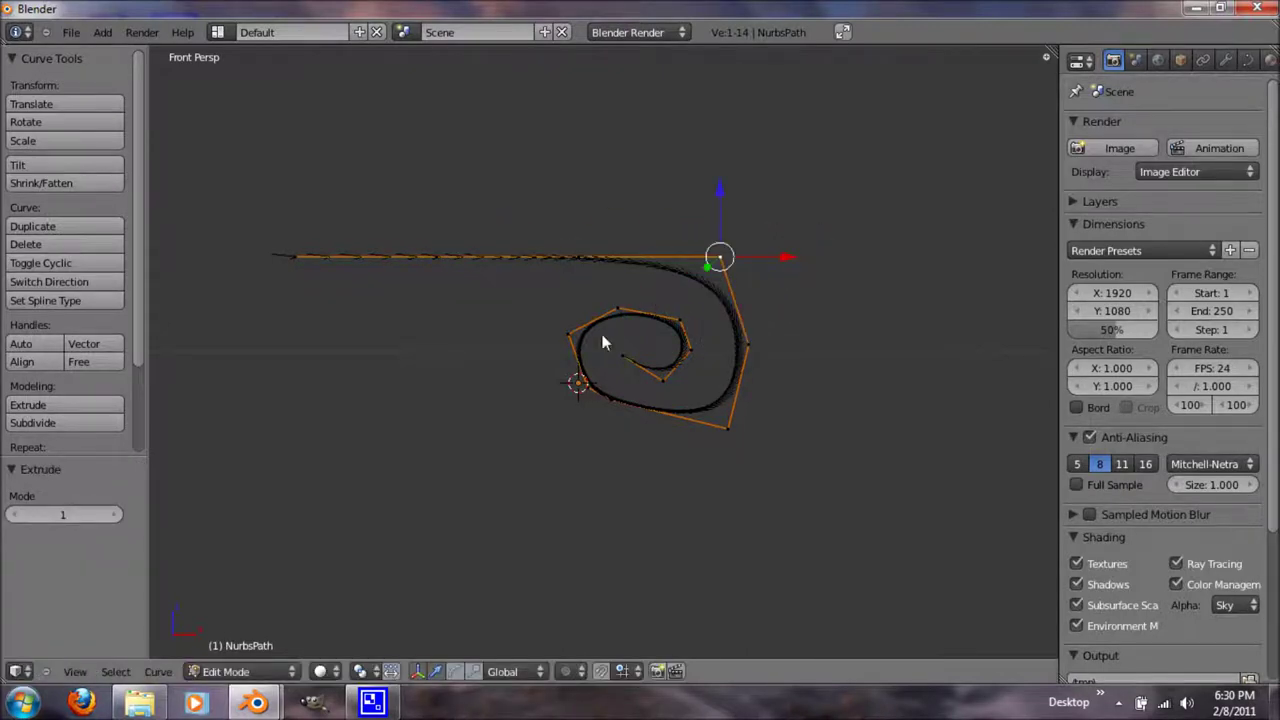
{"action": "right_click", "coordinate": [734, 446]}
{"action": "key", "text": "g"}
{"action": "left_click", "coordinate": [727, 432]}
{"action": "right_click", "coordinate": [666, 414]}
{"action": "right_click", "coordinate": [593, 410]}
{"action": "key", "text": "g"}
{"action": "key", "text": "Escape"}
{"action": "key", "text": "g"}
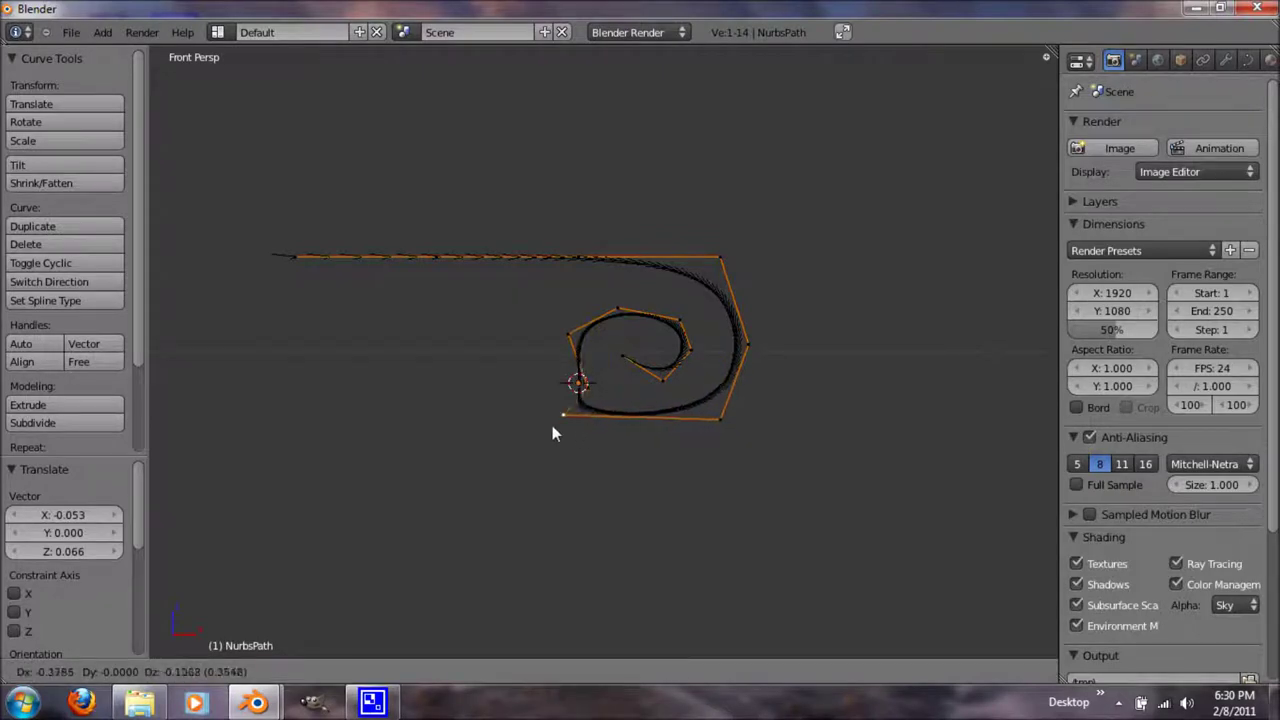
{"action": "left_click", "coordinate": [600, 426]}
- Adjust the spiral's left and top control points
{"action": "right_click", "coordinate": [575, 365]}
{"action": "key", "text": "g"}
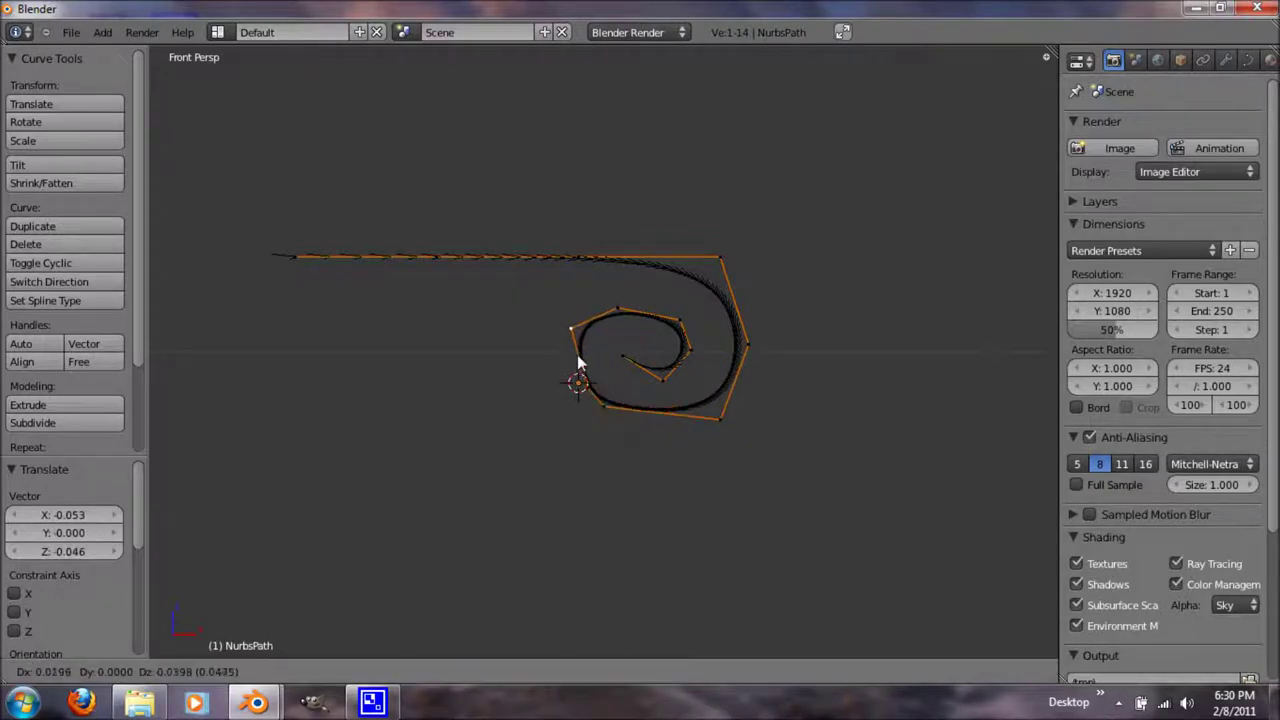
{"action": "left_click", "coordinate": [585, 360]}
{"action": "right_click", "coordinate": [617, 306]}
{"action": "key", "text": "g"}
{"action": "left_click", "coordinate": [638, 301]}
- Reposition the spiral's upper and lower inner control points
{"action": "right_click", "coordinate": [679, 320]}
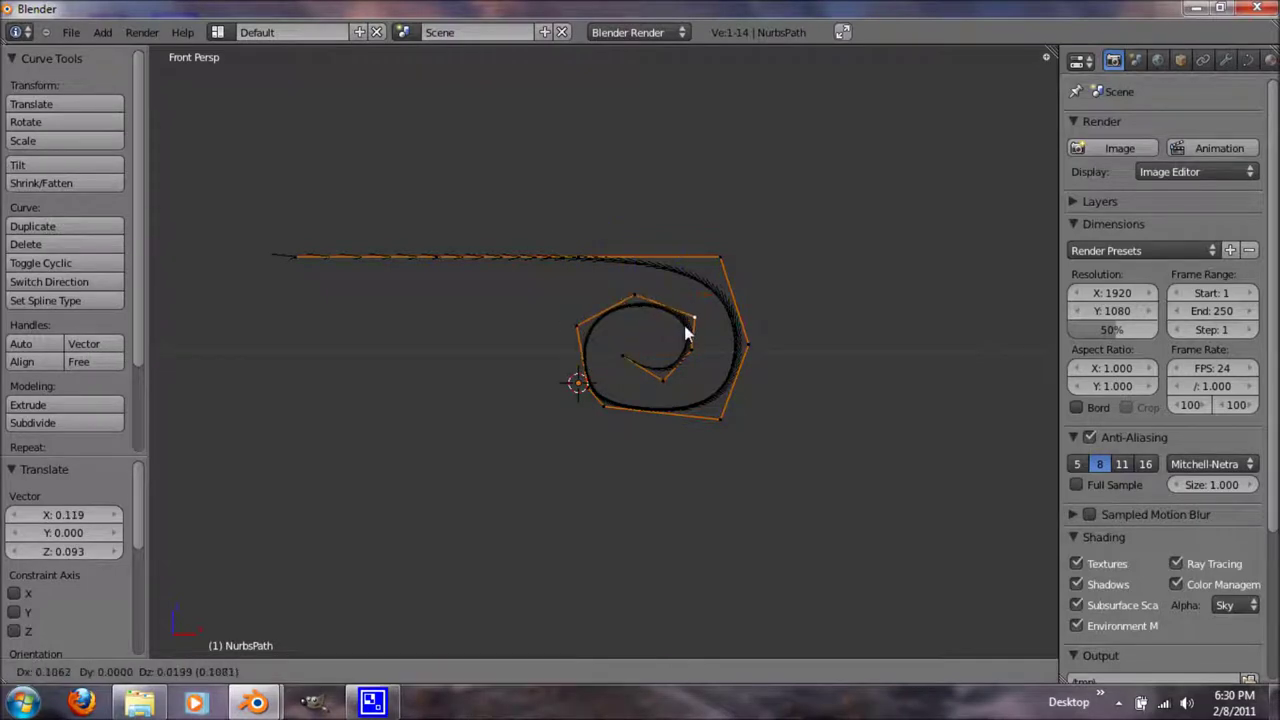
{"action": "key", "text": "g"}
{"action": "left_click", "coordinate": [697, 320]}
{"action": "right_click", "coordinate": [693, 350]}
{"action": "key", "text": "g"}
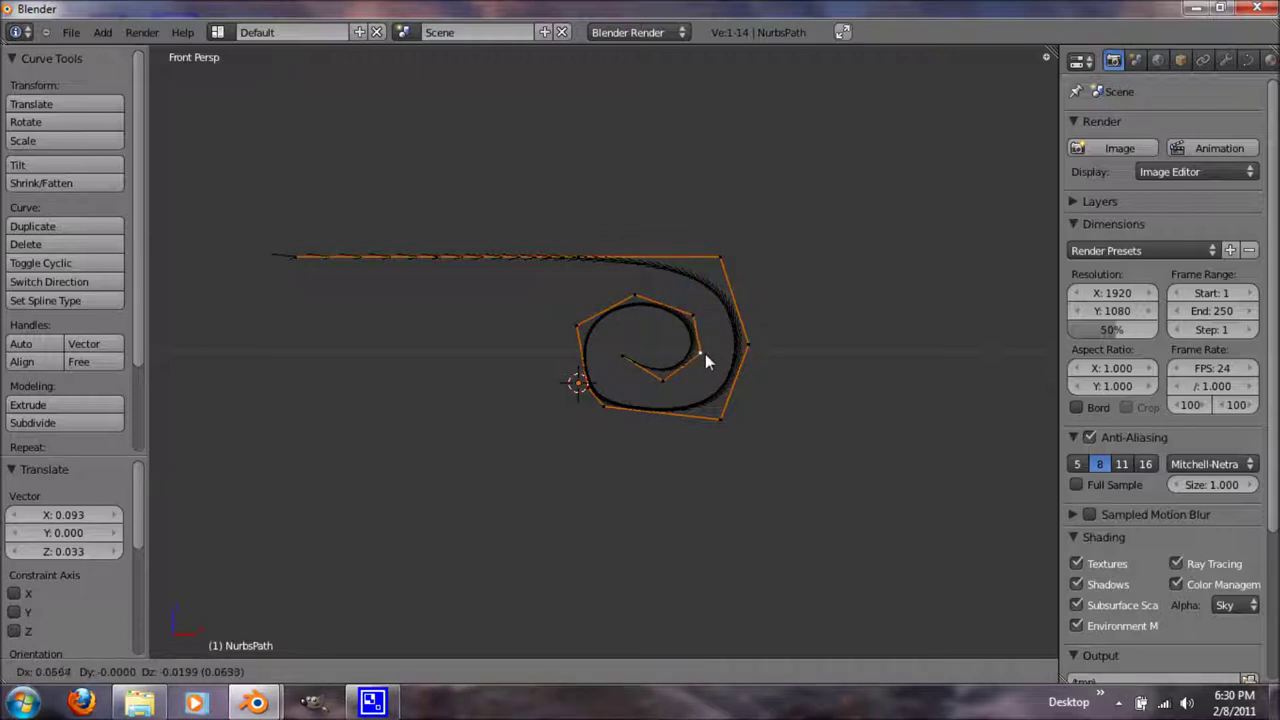
{"action": "left_click", "coordinate": [705, 356]}
{"action": "key", "text": "g"}
{"action": "left_click", "coordinate": [672, 388]}
- Move the inner end point of the spiral into a tighter position
{"action": "right_click", "coordinate": [632, 364]}
{"action": "key", "text": "g"}
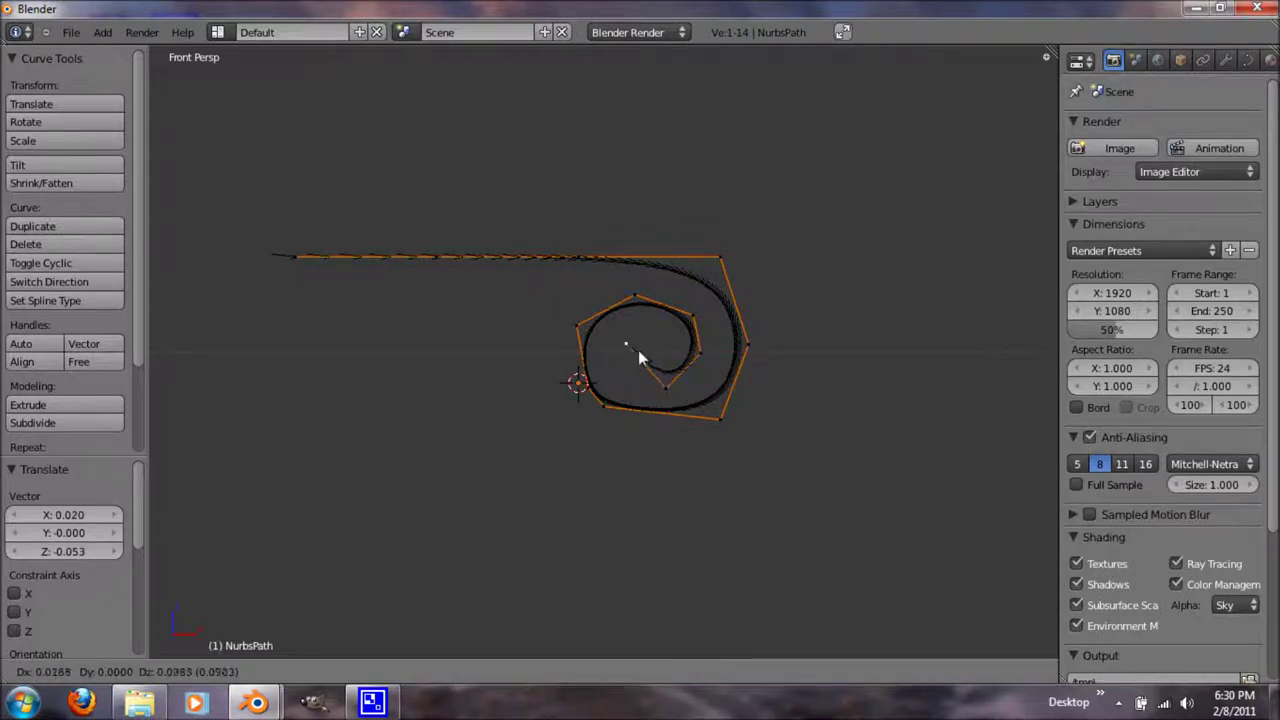
{"action": "right_click", "coordinate": [644, 347]}
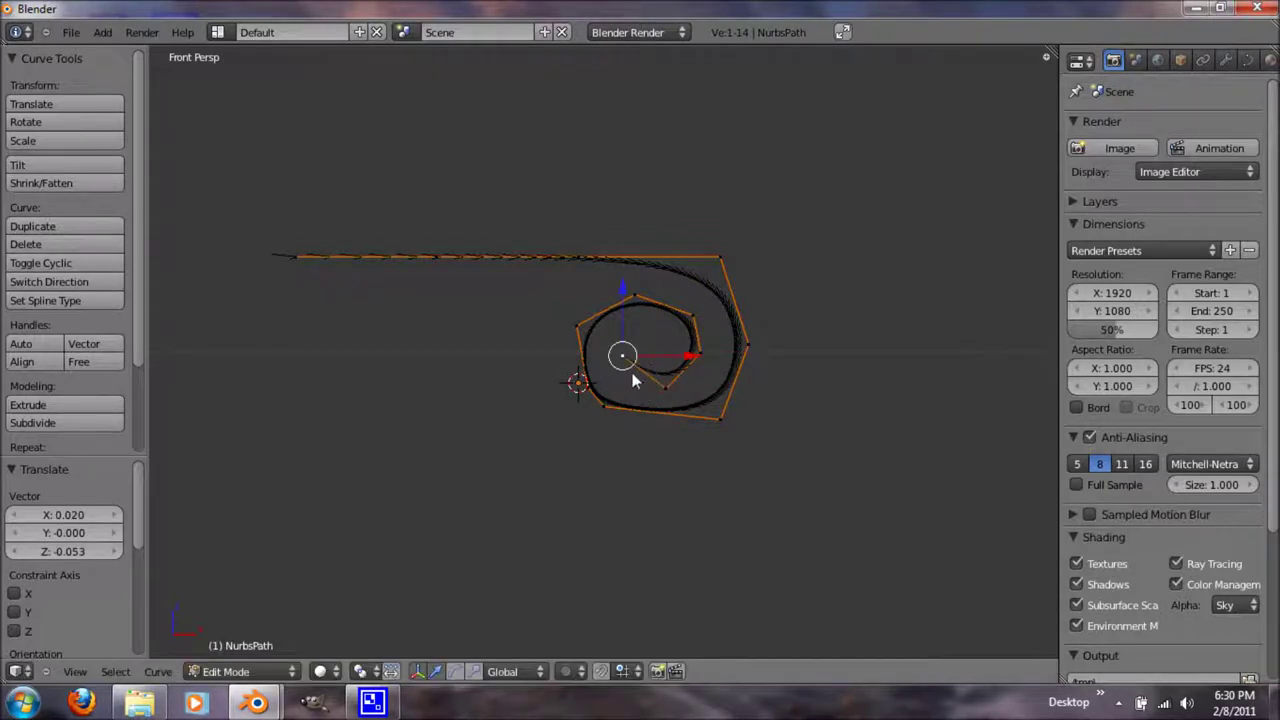
{"action": "key", "text": "g"}
{"action": "left_click", "coordinate": [618, 376]}
- Extrude two more points inside the spiral to extend its inner curl
{"action": "key", "text": "e"}
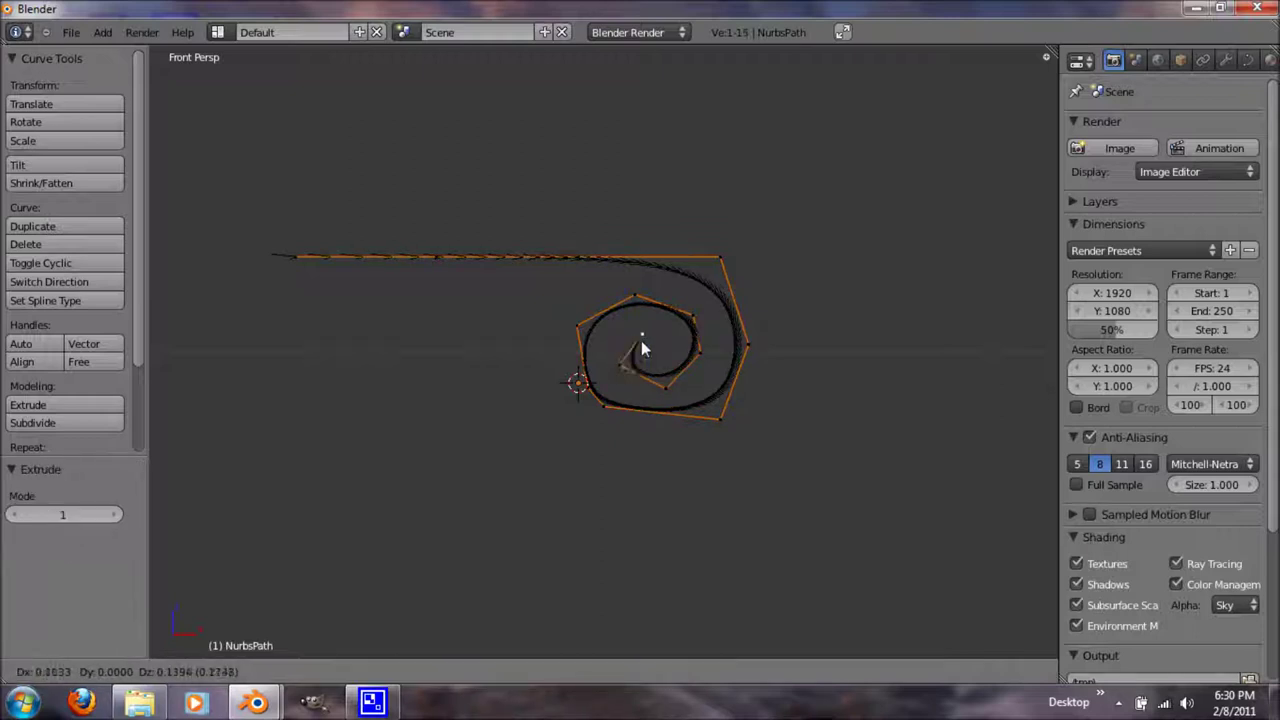
{"action": "left_click", "coordinate": [613, 349]}
{"action": "key", "text": "e"}
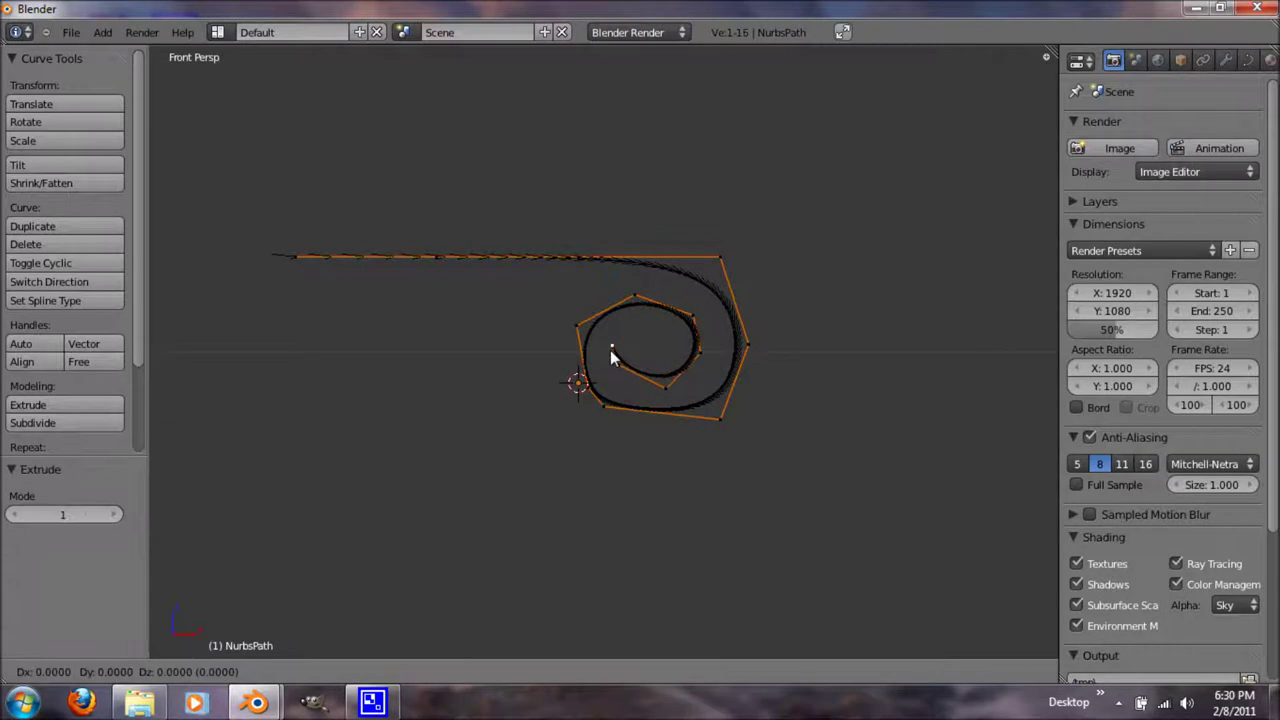
{"action": "left_click", "coordinate": [669, 350]}
{"action": "middle_click_drag", "start_coordinate": [669, 350], "coordinate": [486, 463]}
{"action": "key", "text": "KP_1"}
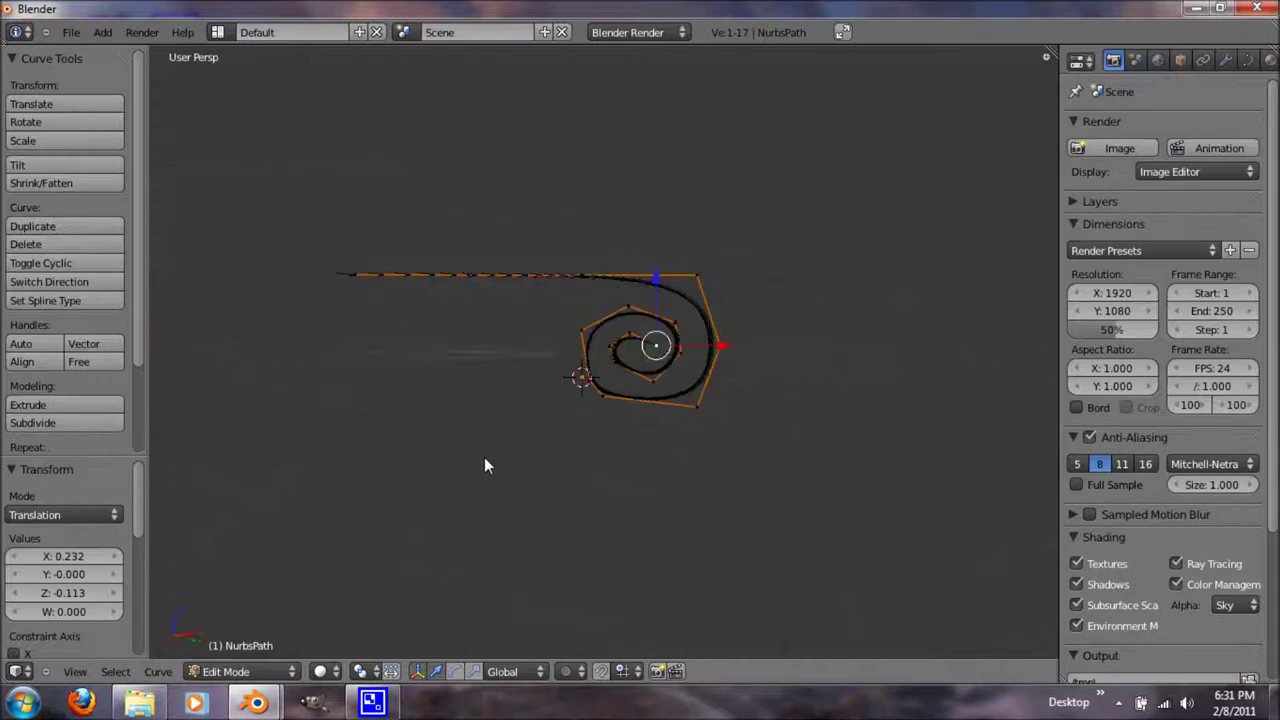
{"action": "key", "text": "KP_3"}
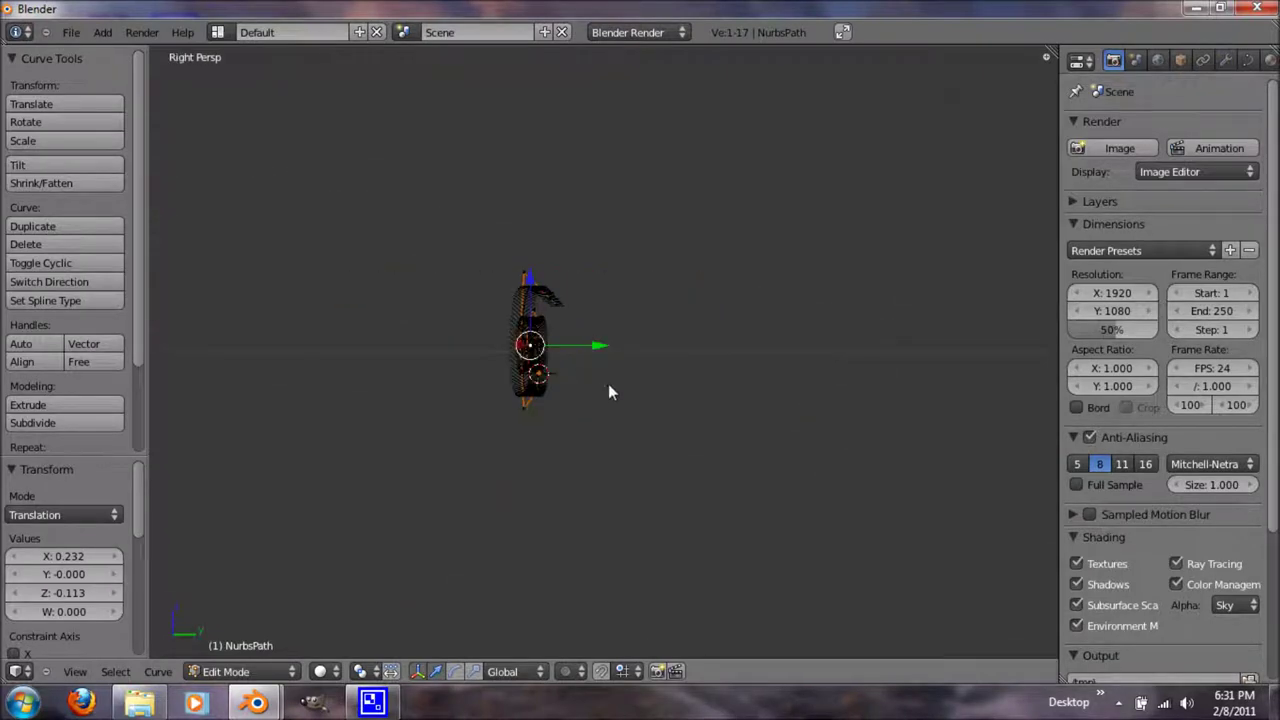
{"action": "key", "text": "KP_5"}
{"action": "key", "text": "KP_1"}
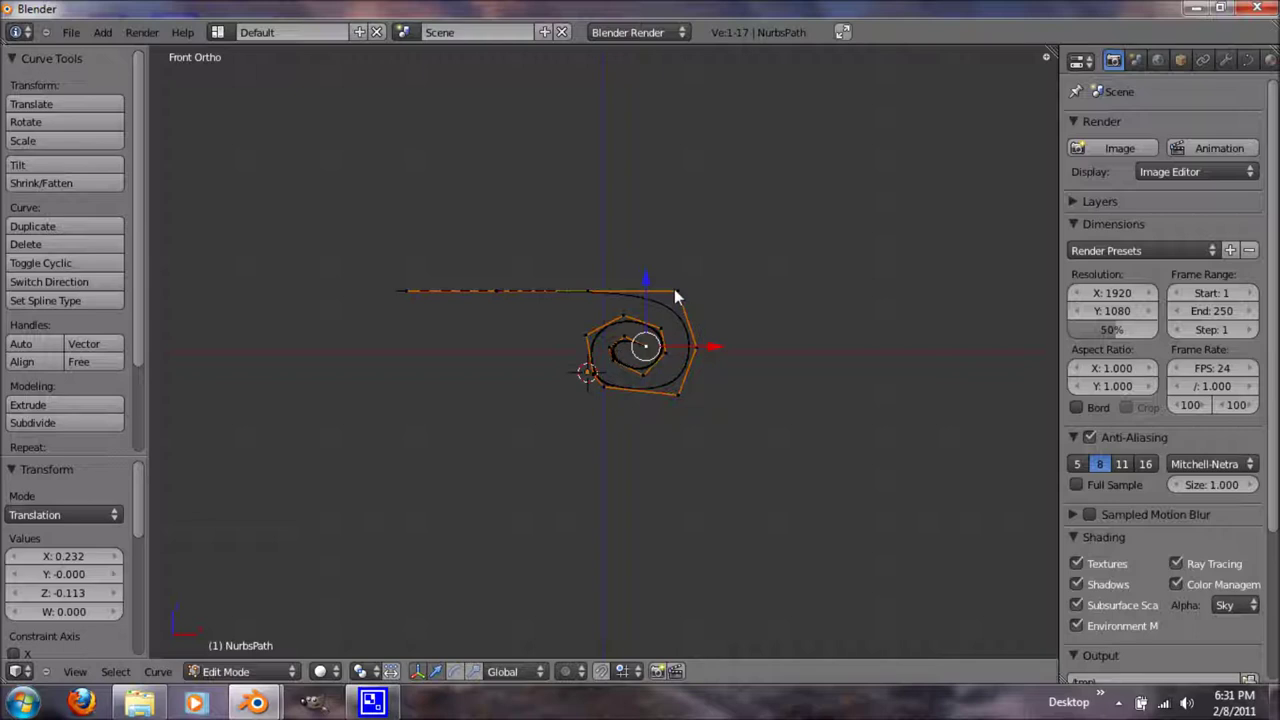
{"action": "middle_click_drag", "start_coordinate": [614, 330], "coordinate": [557, 429]}
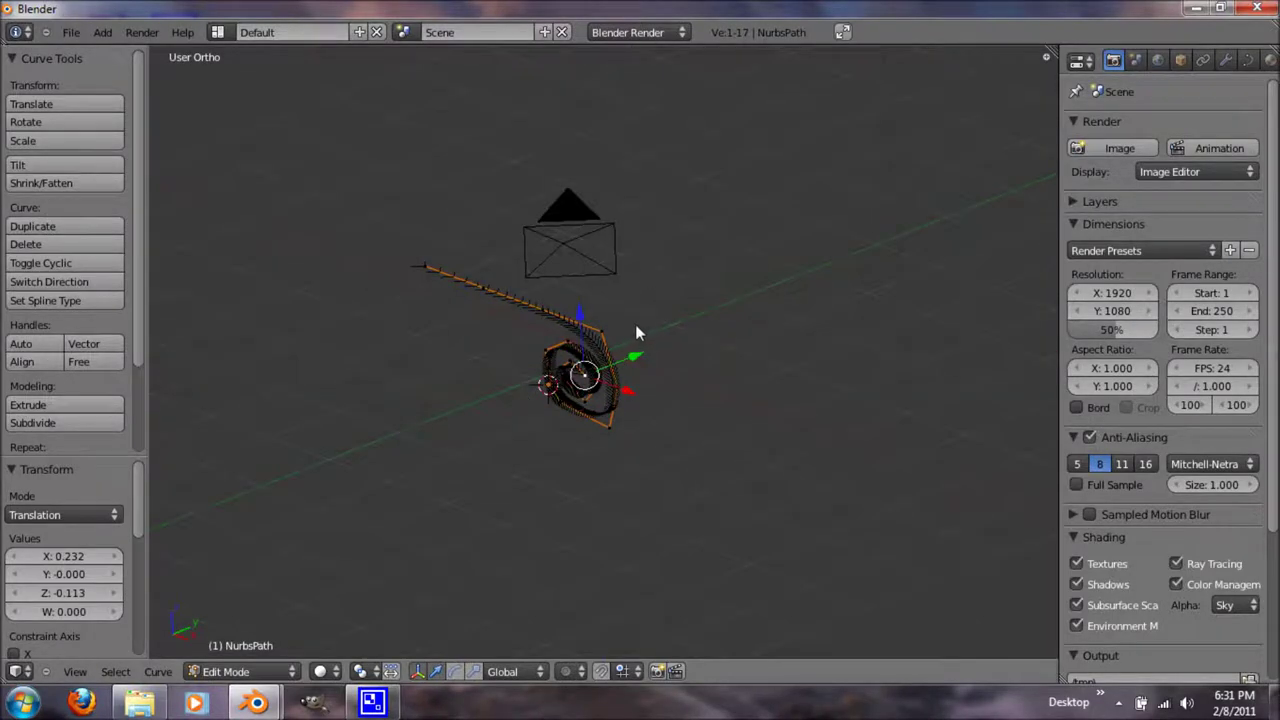
{"action": "key", "text": "KP_1"}
{"action": "key", "text": "KP_3"}
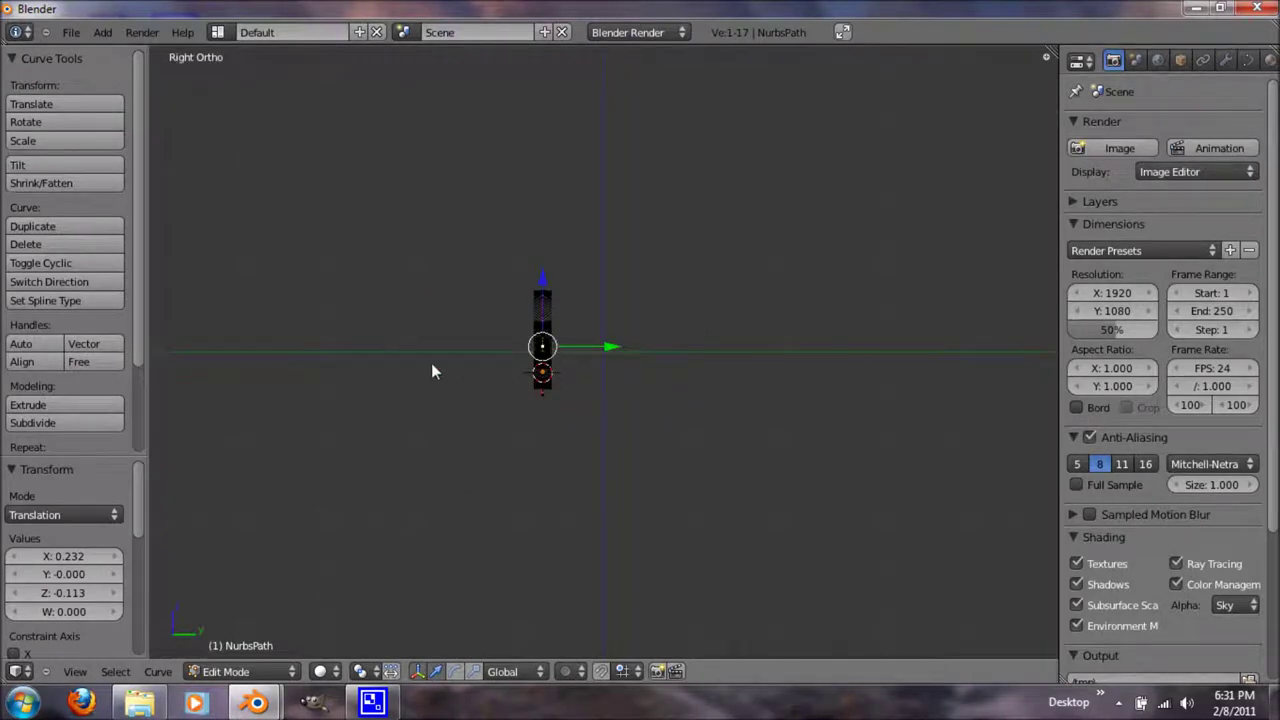
{"action": "middle_click_drag", "start_coordinate": [560, 365], "coordinate": [793, 362]}
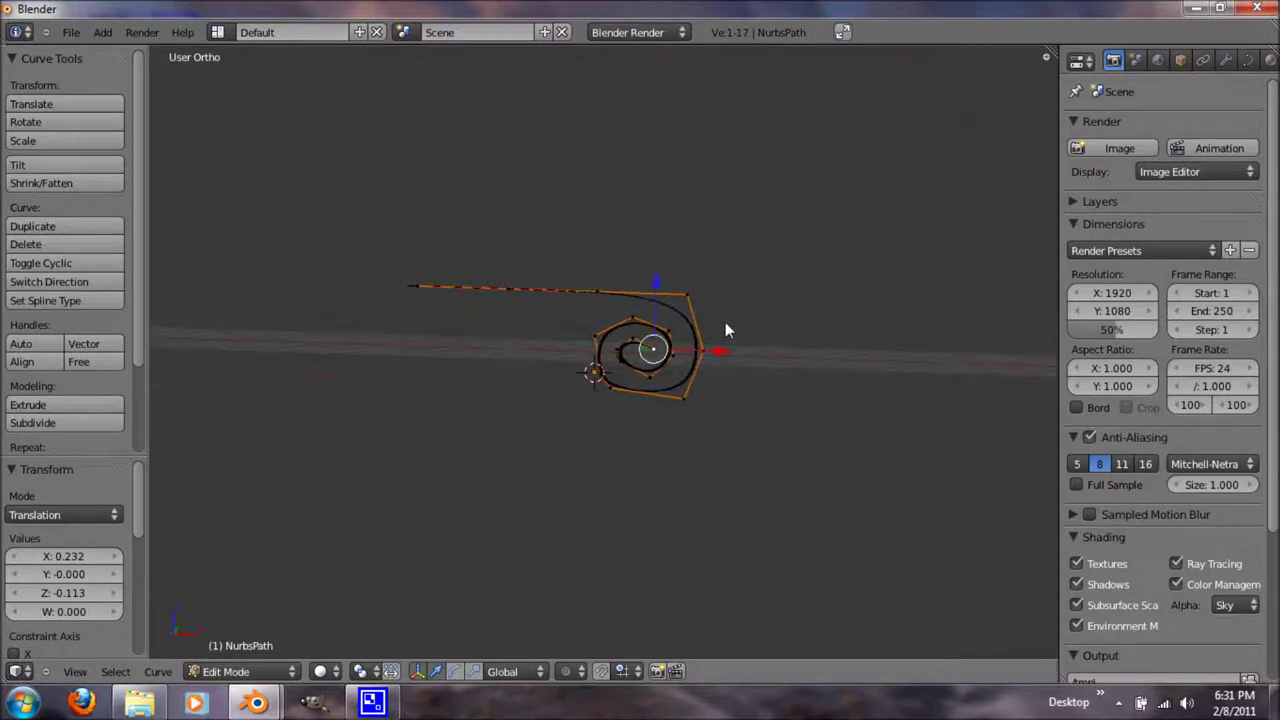
{"action": "middle_click_drag", "start_coordinate": [713, 327], "coordinate": [486, 380]}
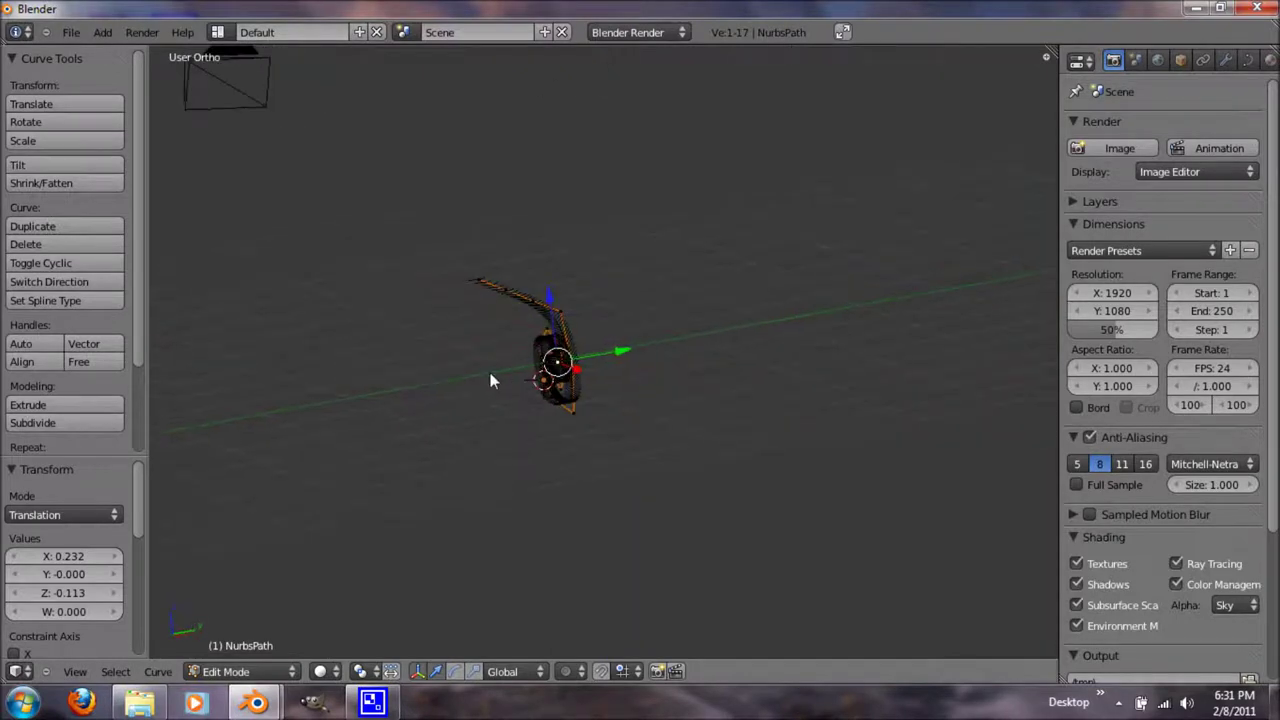
{"action": "key", "text": "KP_3"}
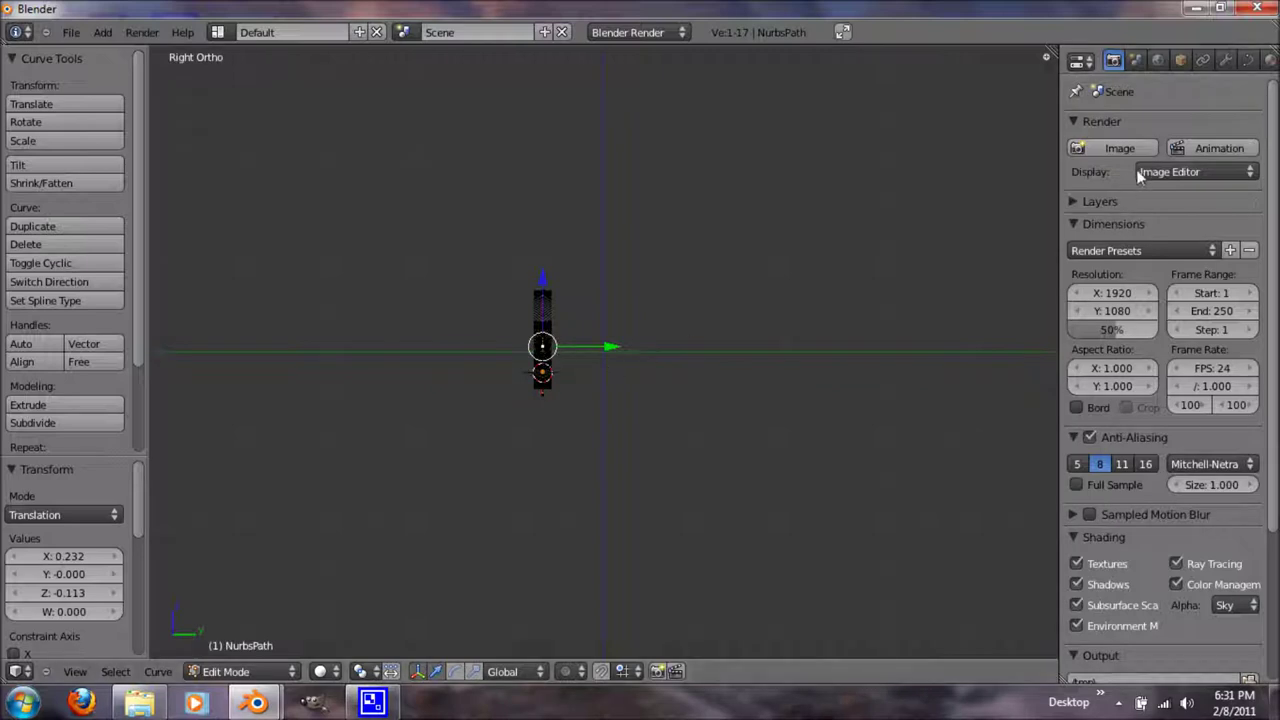
- Set the path's Bevel Depth to 0.09 and turn off Fill Front and Back
{"action": "left_click", "coordinate": [1247, 61]}
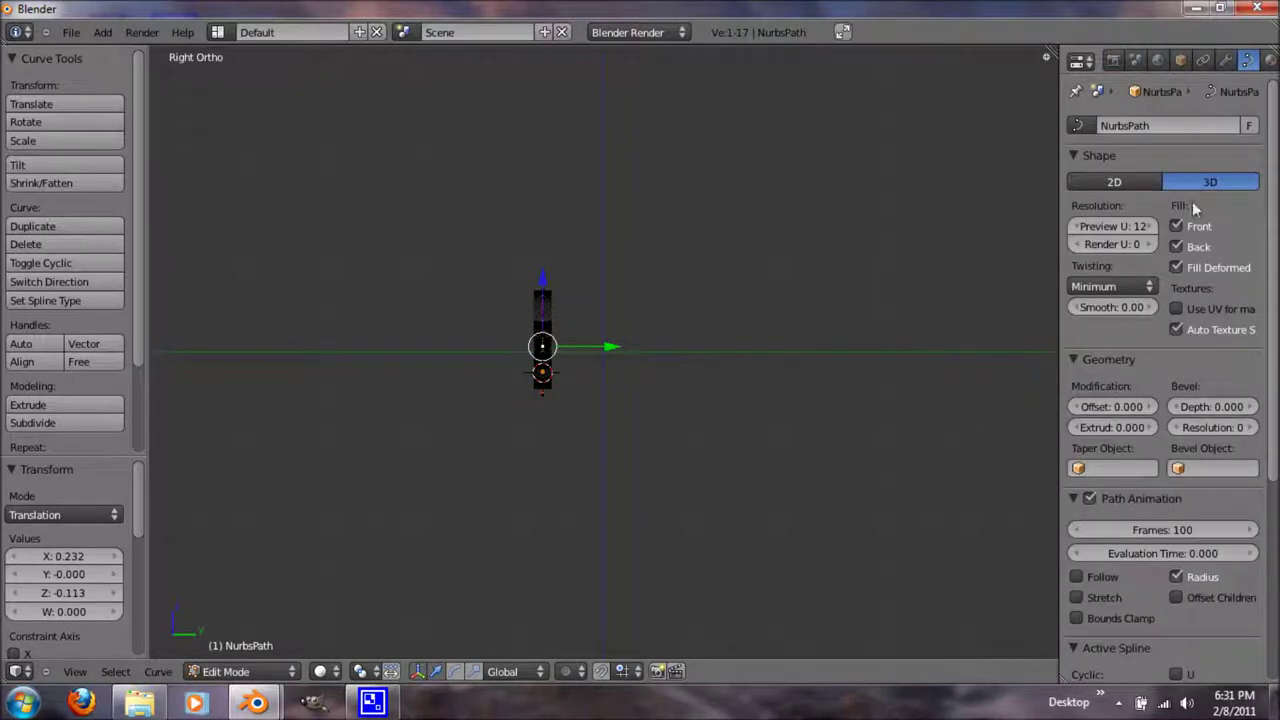
{"action": "left_click", "coordinate": [1207, 409]}
{"action": "type", "text": "0.09"}
{"action": "key", "text": "Return"}
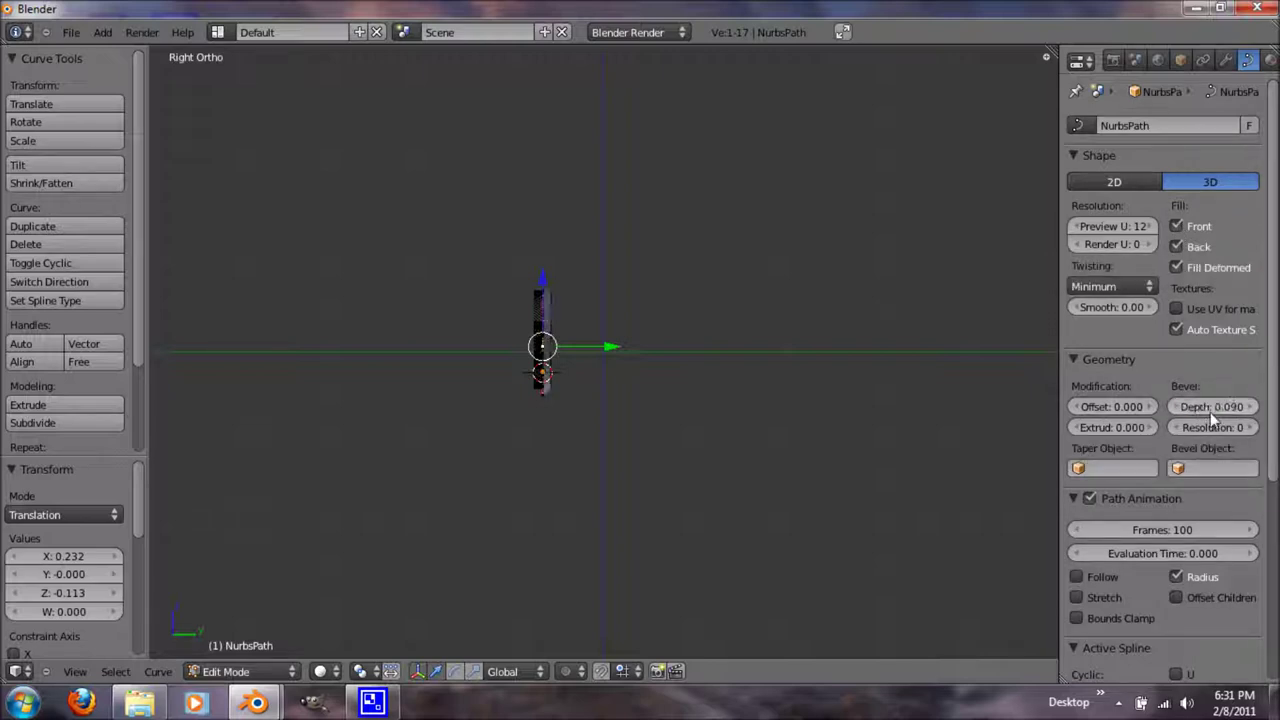
{"action": "left_click", "coordinate": [1176, 227]}
{"action": "left_click", "coordinate": [1176, 247]}
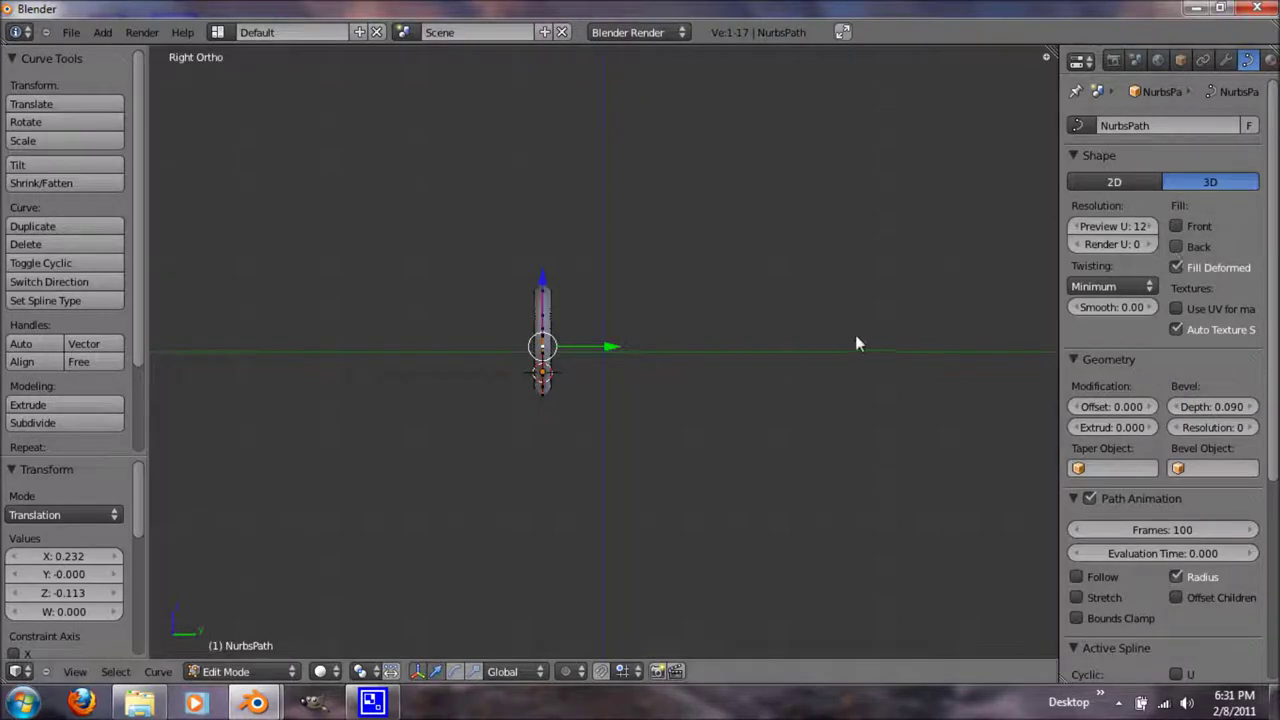
{"action": "middle_click_drag", "start_coordinate": [543, 376], "coordinate": [781, 393]}
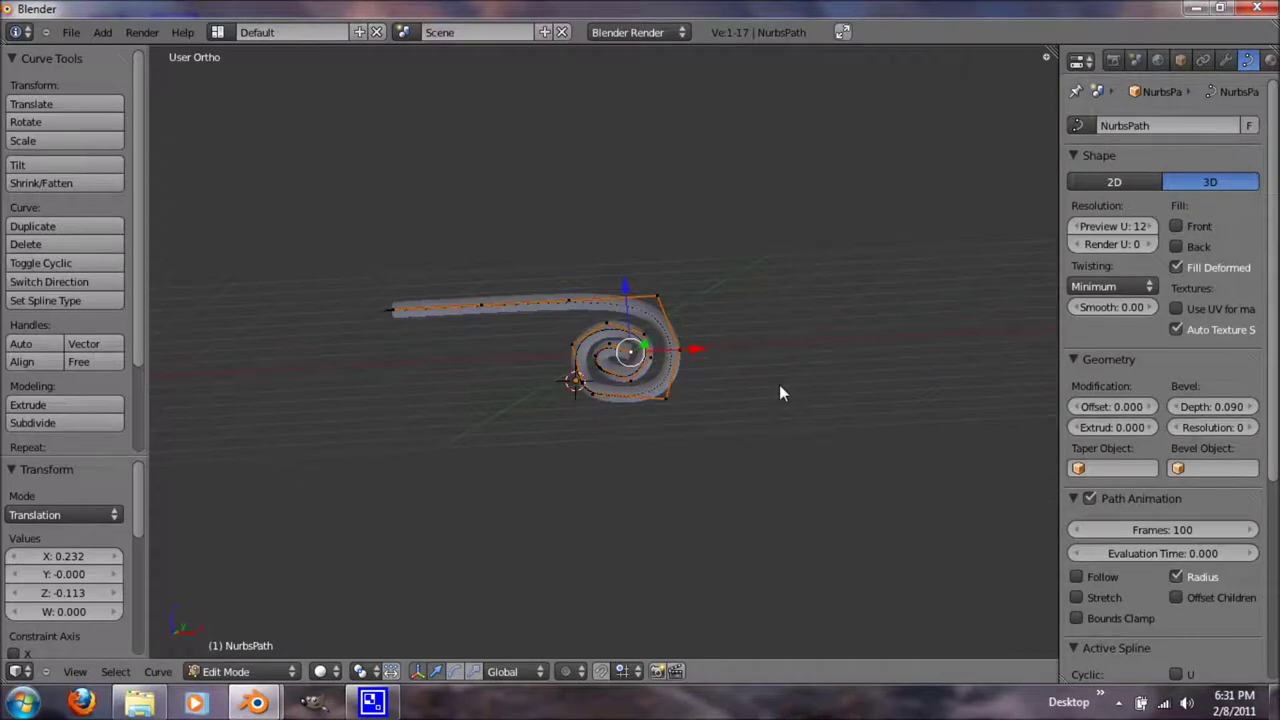
- In front view, reshape the spiral's outer corner, straight arm and right-side points
{"action": "key", "text": "KP_1"}
{"action": "scroll", "coordinate": [728, 378], "scroll_direction": "up", "scroll_amount": 5}
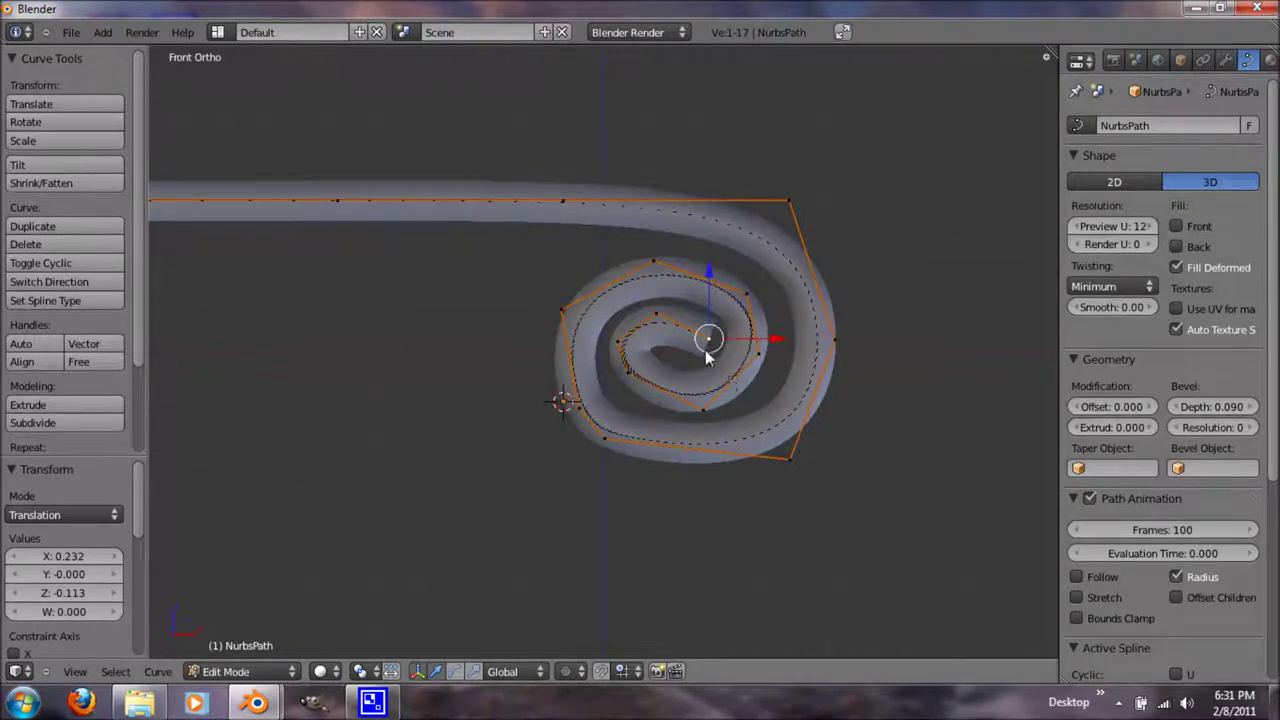
{"action": "right_click", "coordinate": [653, 258]}
{"action": "right_click_drag", "start_coordinate": [657, 260], "coordinate": [654, 252]}
{"action": "right_click", "coordinate": [790, 200]}
{"action": "key", "text": "g"}
{"action": "left_click", "coordinate": [802, 197]}
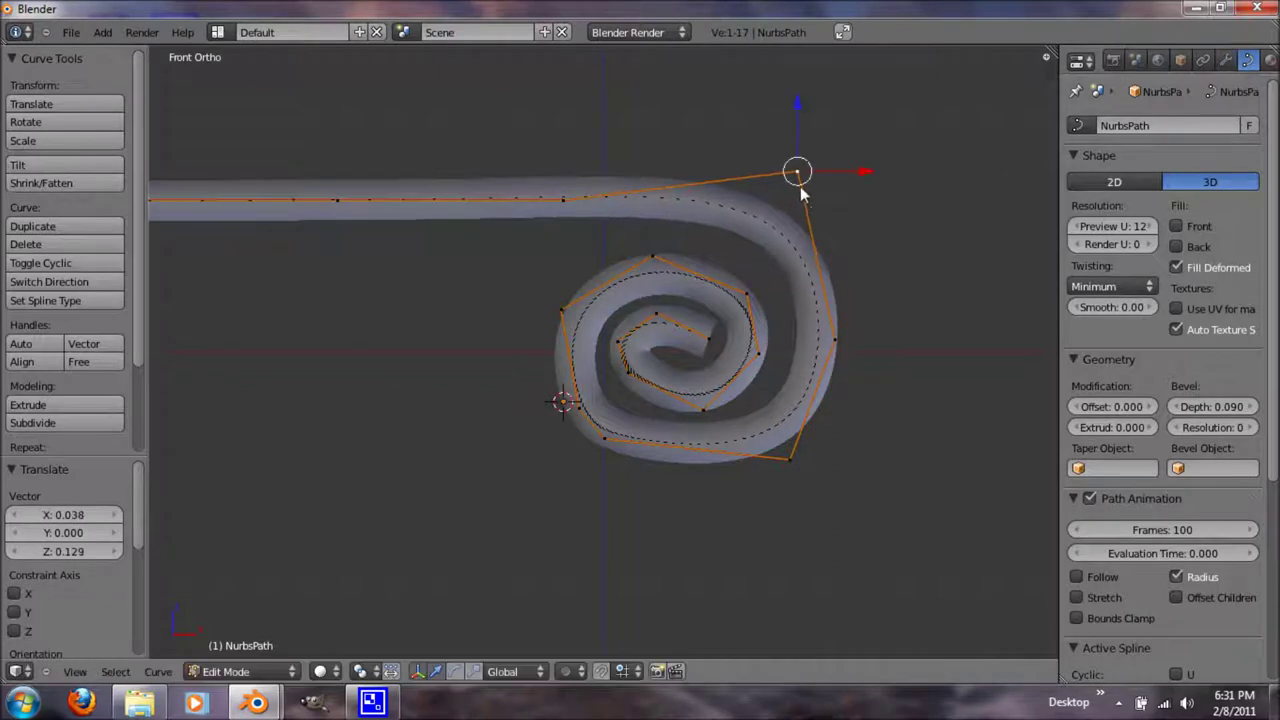
{"action": "right_click_drag", "start_coordinate": [354, 217], "coordinate": [349, 241]}
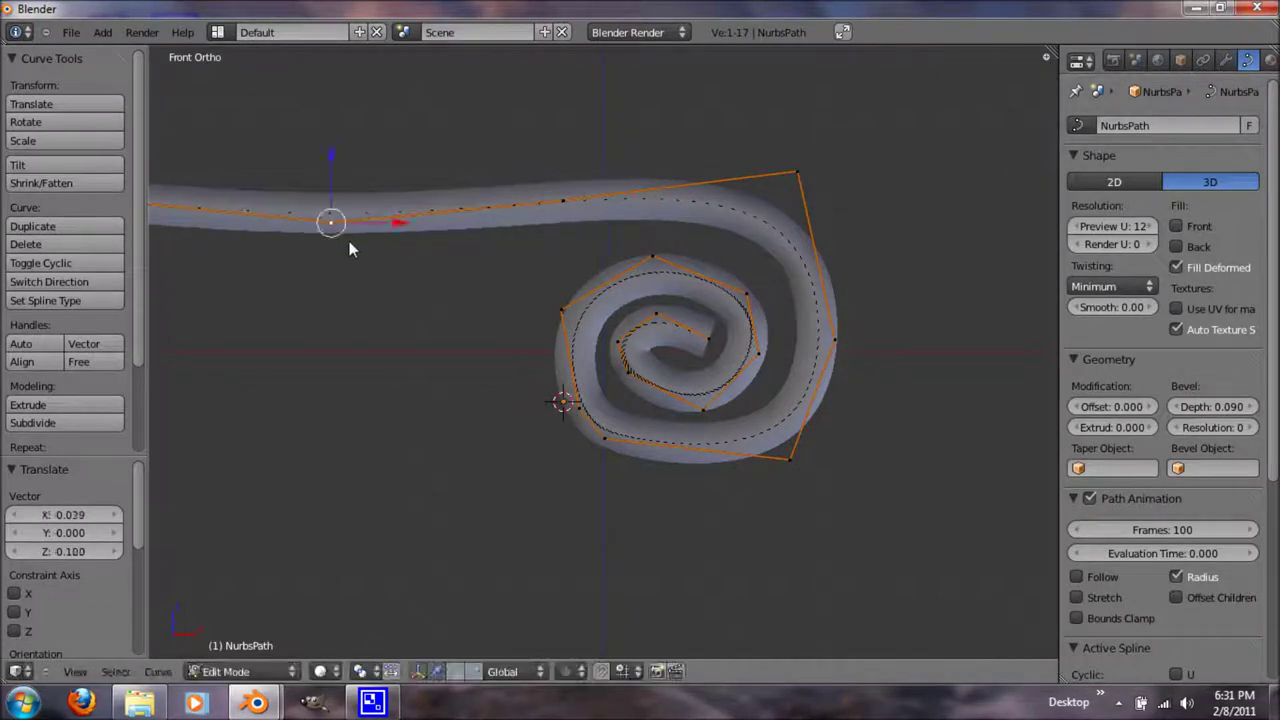
{"action": "right_click_drag", "start_coordinate": [837, 336], "coordinate": [828, 352]}
{"action": "right_click_drag", "start_coordinate": [765, 450], "coordinate": [726, 477]}
- Refine the lower-left, left and inner spiral points, then return to Object Mode
{"action": "right_click_drag", "start_coordinate": [612, 446], "coordinate": [568, 393]}
{"action": "right_click_drag", "start_coordinate": [570, 336], "coordinate": [565, 303]}
{"action": "right_click_drag", "start_coordinate": [671, 257], "coordinate": [671, 250]}
{"action": "right_click_drag", "start_coordinate": [748, 277], "coordinate": [766, 262]}
{"action": "right_click", "coordinate": [770, 367]}
{"action": "right_click_drag", "start_coordinate": [770, 367], "coordinate": [774, 372]}
{"action": "right_click_drag", "start_coordinate": [655, 316], "coordinate": [658, 307]}
{"action": "right_click_drag", "start_coordinate": [708, 348], "coordinate": [707, 329]}
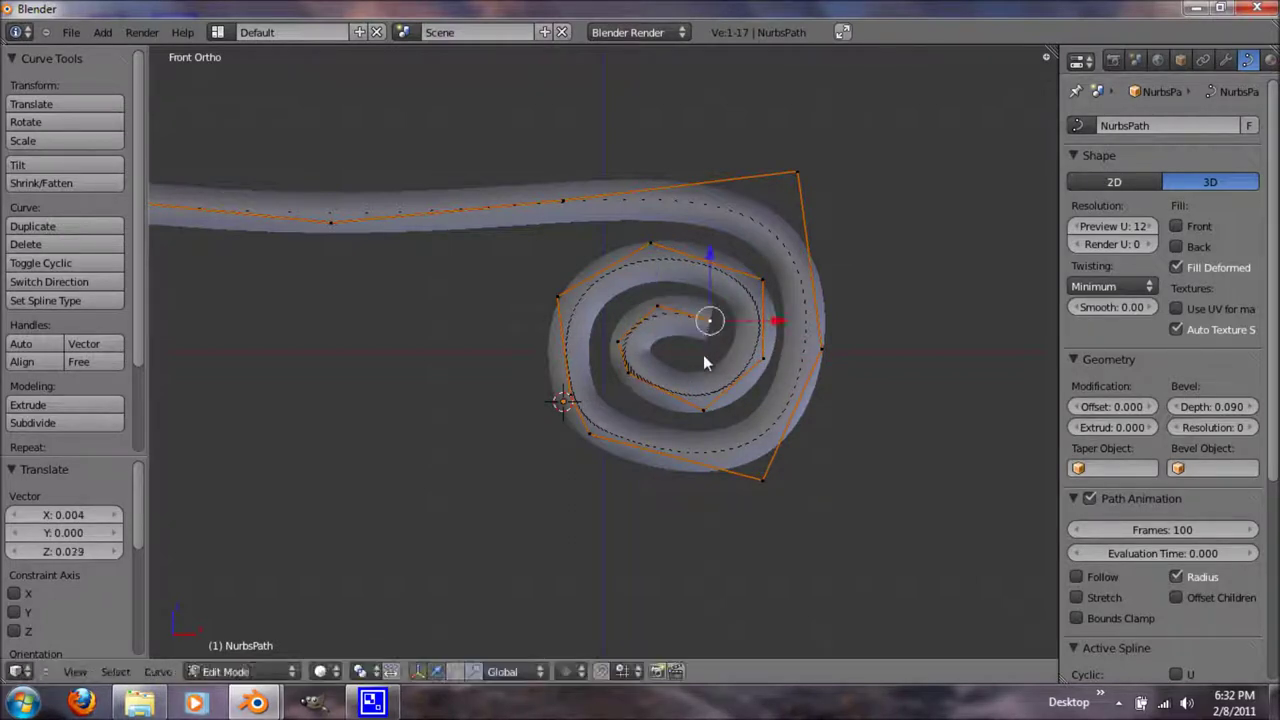
{"action": "scroll", "coordinate": [703, 354], "scroll_direction": "down", "scroll_amount": 3}
{"action": "middle_click_drag", "start_coordinate": [703, 354], "coordinate": [660, 366]}
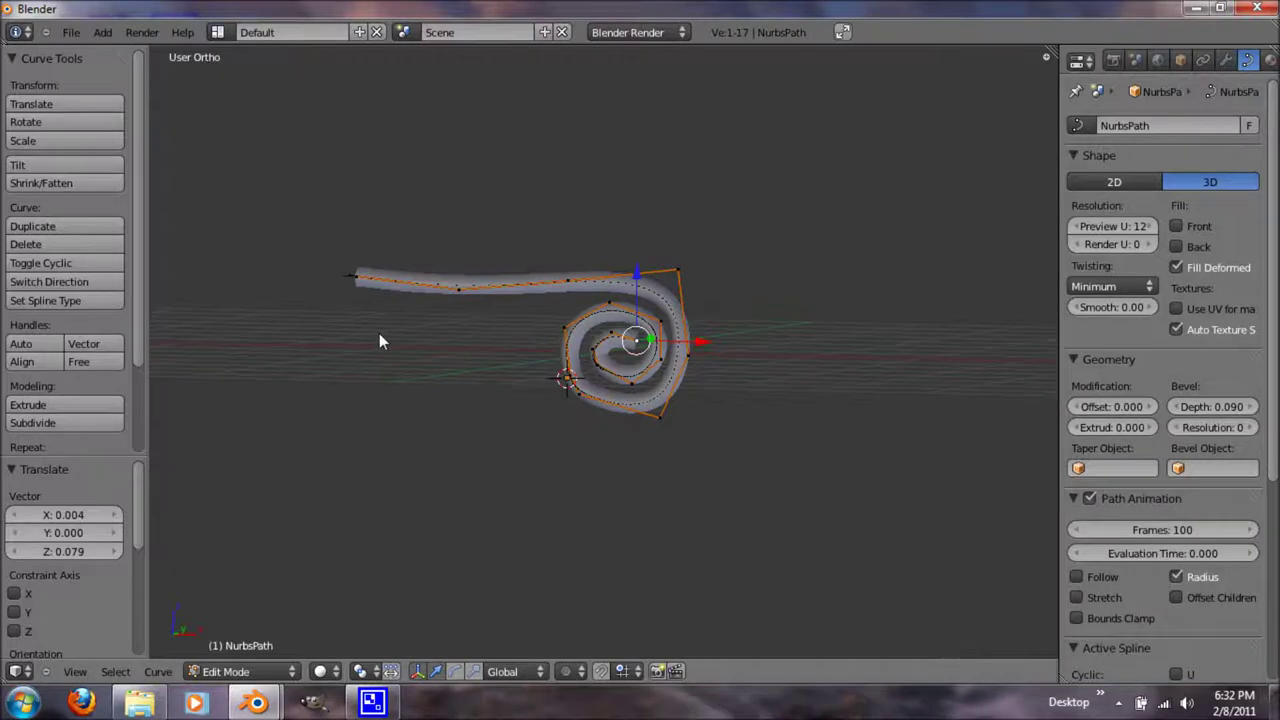
{"action": "key", "text": "Tab"}
{"action": "middle_click_drag", "start_coordinate": [414, 345], "coordinate": [350, 300]}
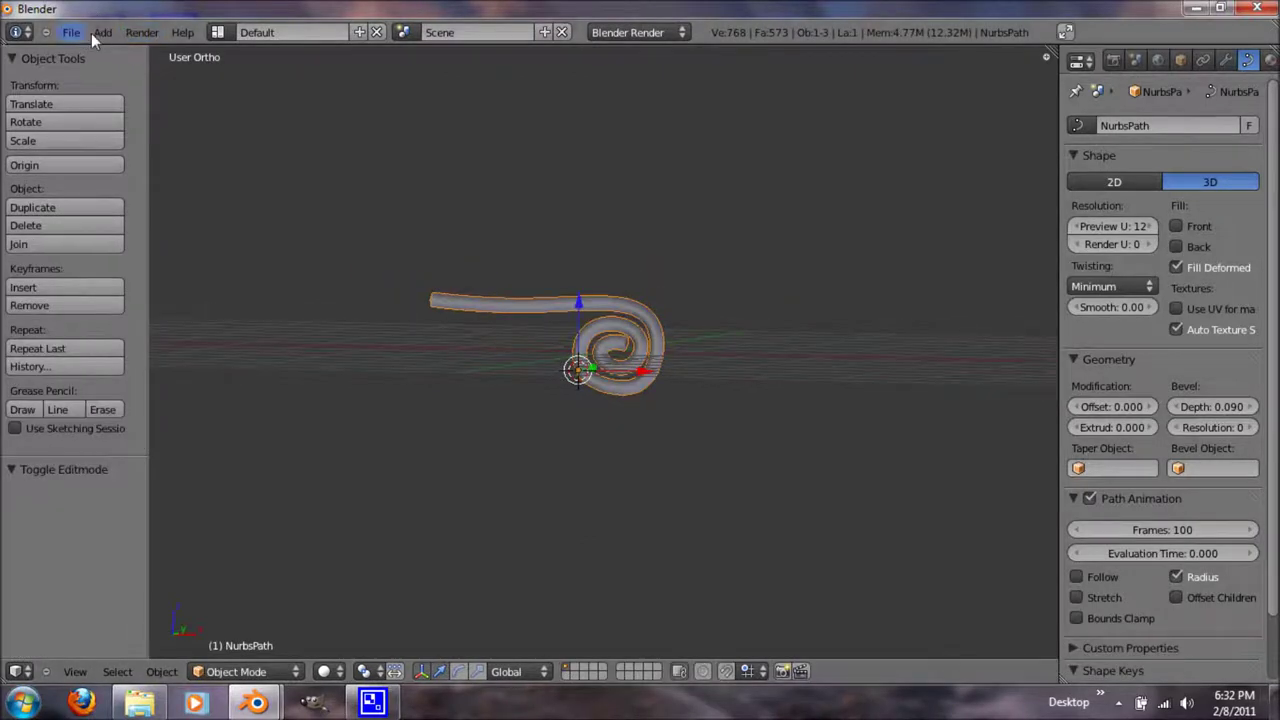
- Add a Bezier curve and move it 2.609 along X beside the spiral
{"action": "left_click", "coordinate": [100, 32]}
{"action": "mouse_move", "coordinate": [150, 70]}
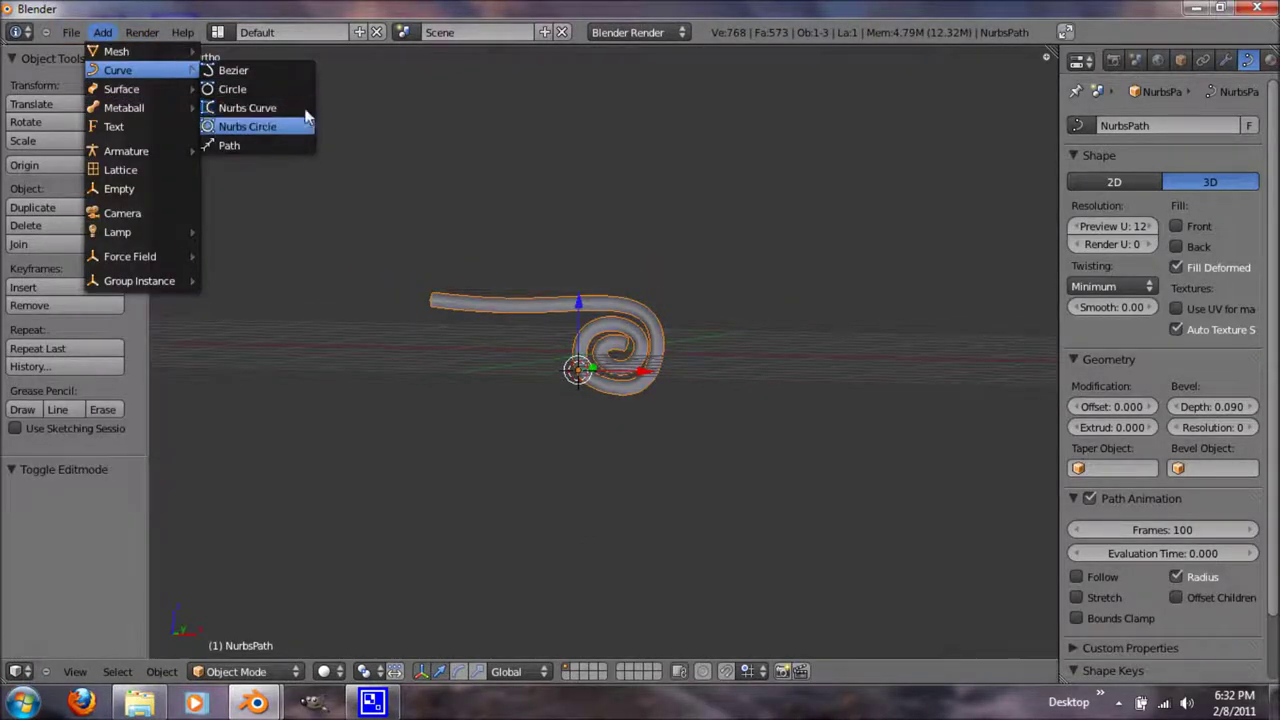
{"action": "left_click", "coordinate": [238, 70]}
{"action": "key", "text": "g"}
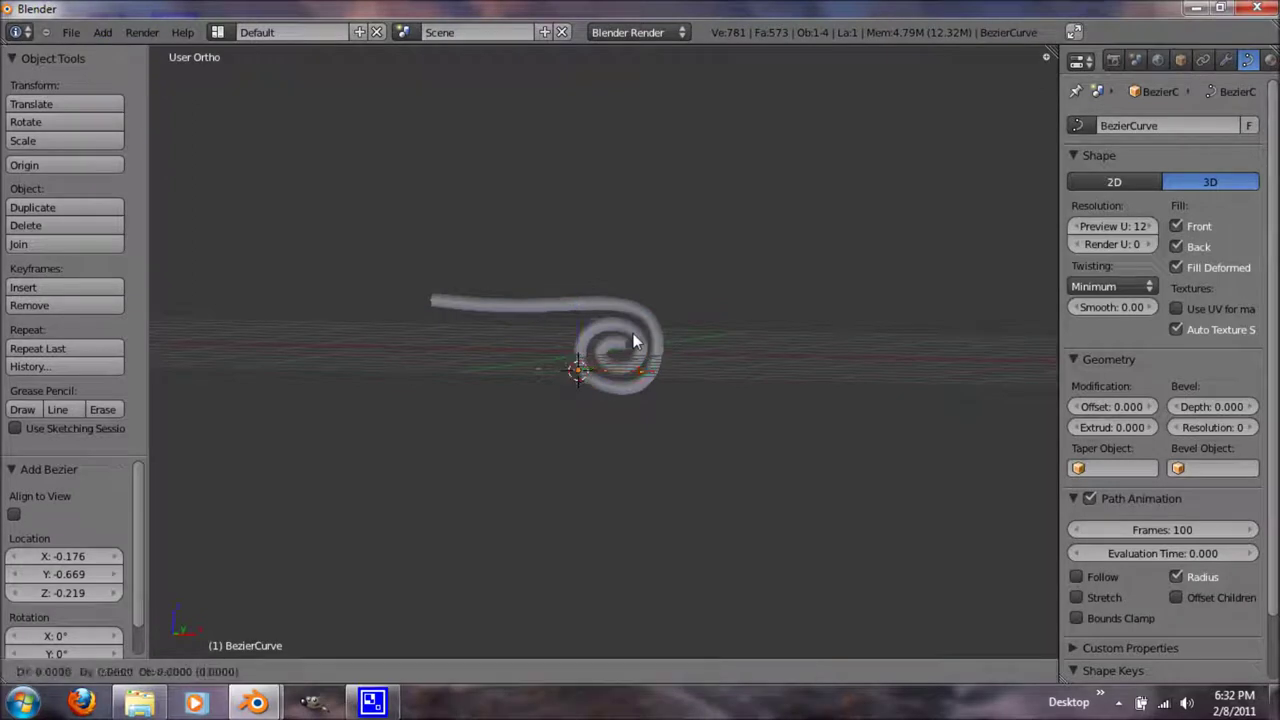
{"action": "key", "text": "x"}
{"action": "left_click", "coordinate": [810, 366]}
- Select the spiral path and bring up its Bevel Object choices
{"action": "middle_click_drag", "start_coordinate": [810, 366], "coordinate": [777, 452]}
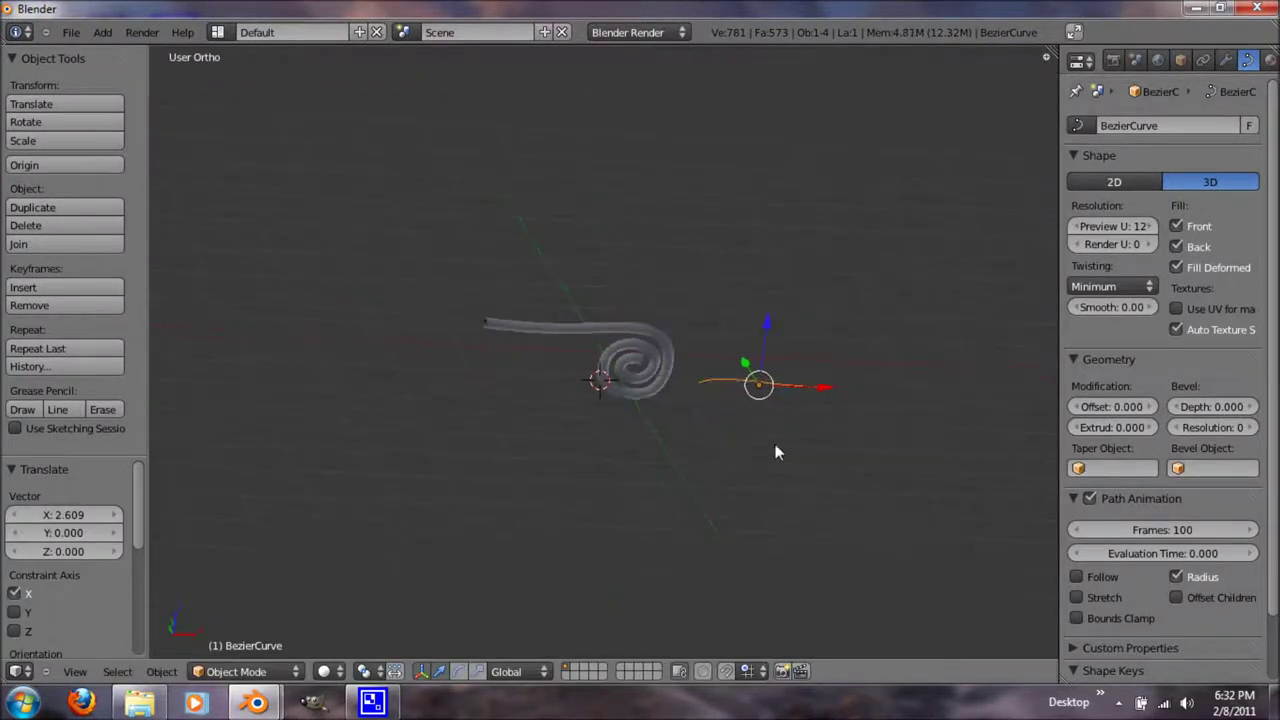
{"action": "right_click", "coordinate": [651, 393]}
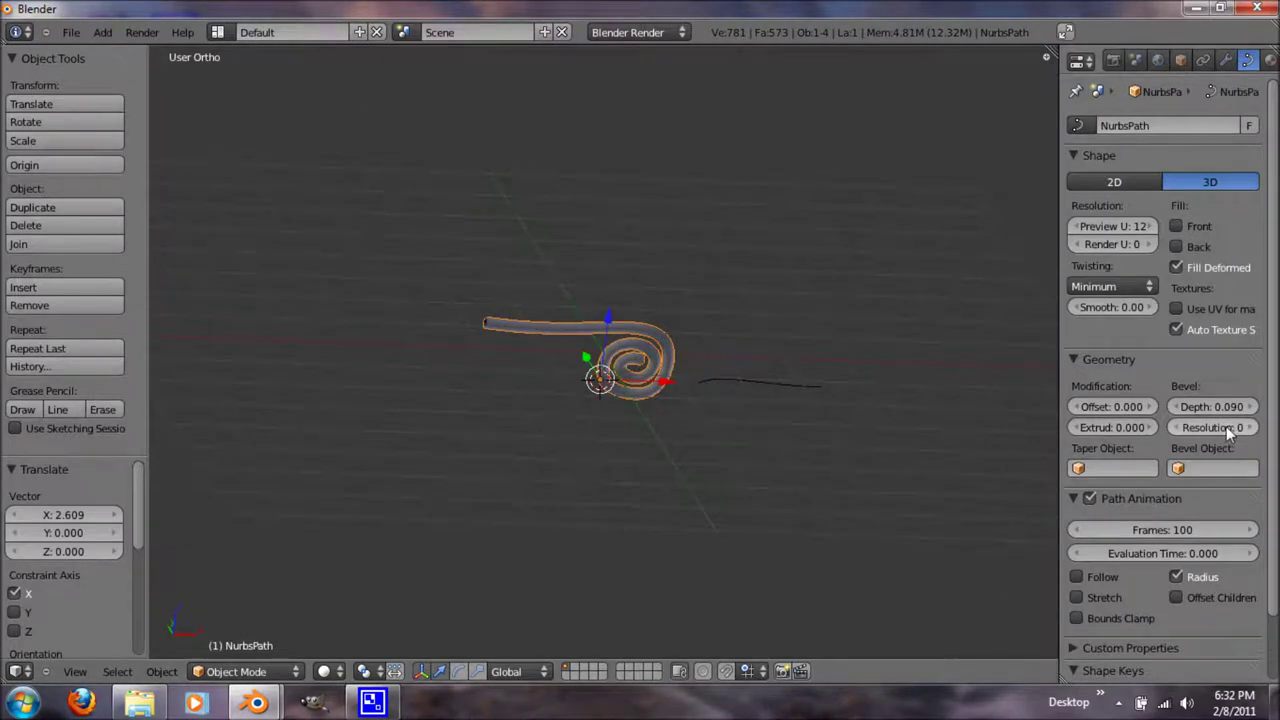
{"action": "left_click", "coordinate": [1207, 468]}
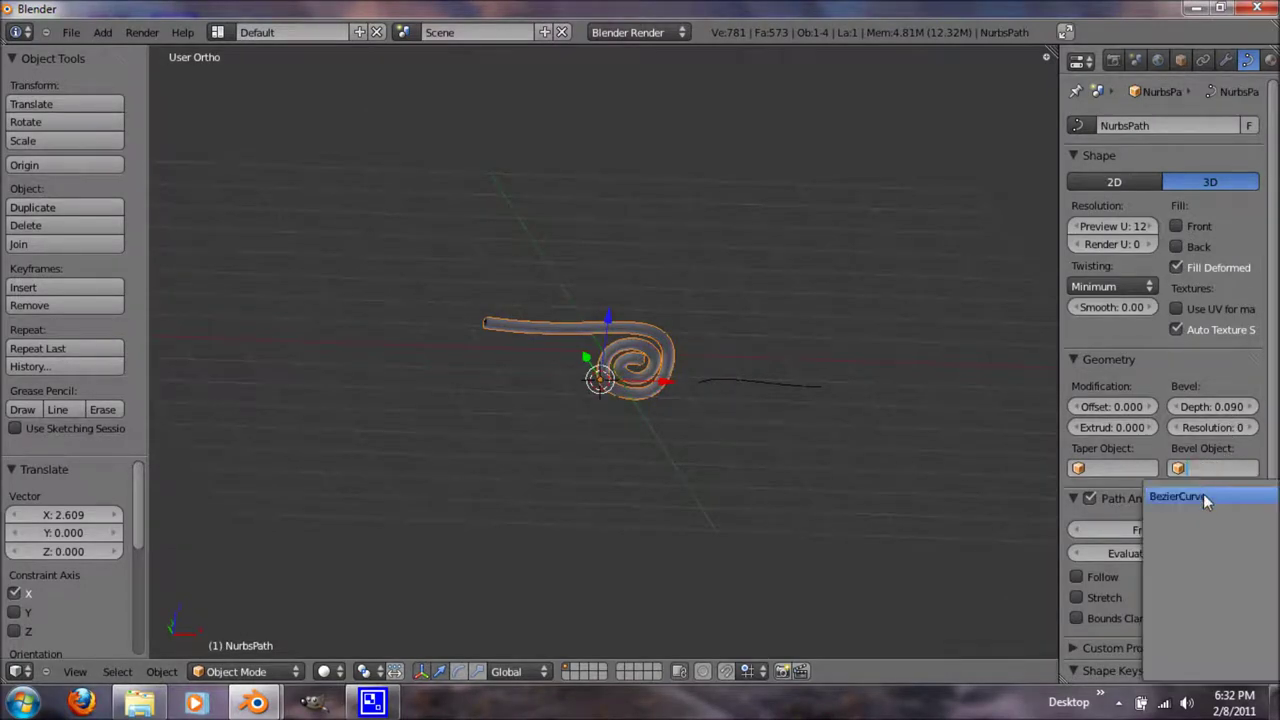
- Make BezierCurve the spiral's bevel object and rotate the profile about 88° in top view
{"action": "left_click", "coordinate": [1203, 497]}
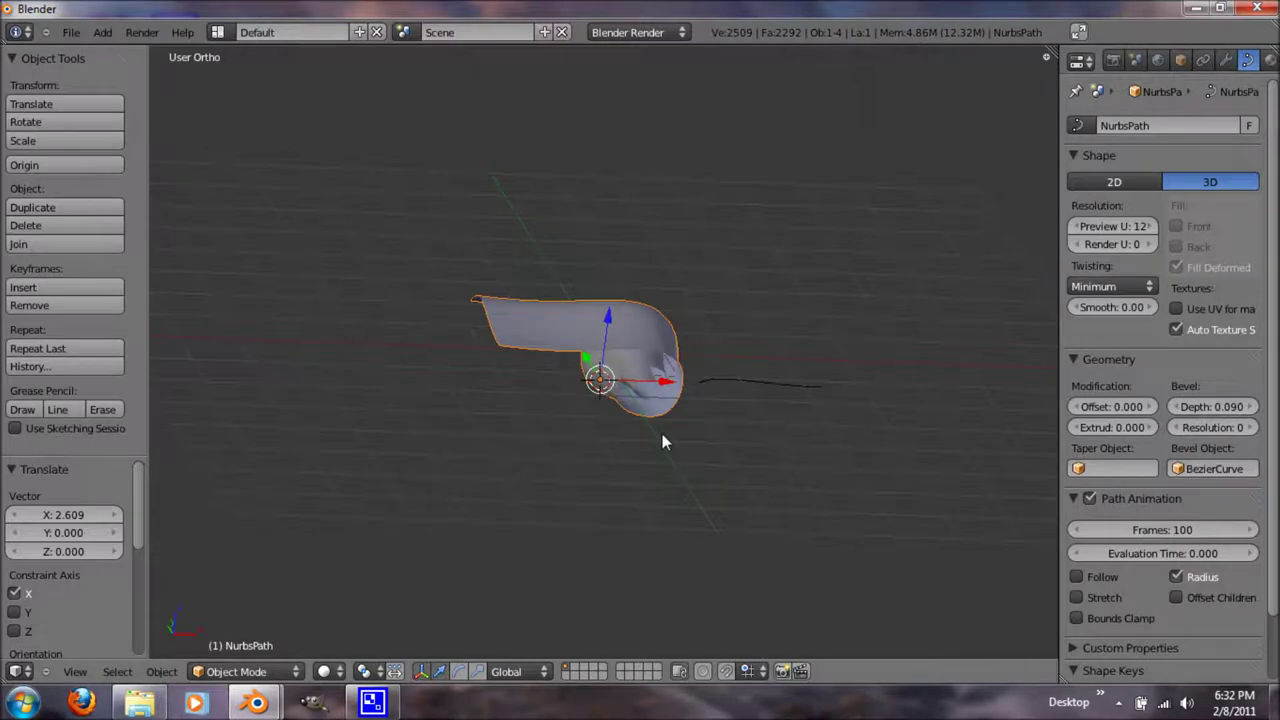
{"action": "key", "text": "KP_7"}
{"action": "right_click", "coordinate": [752, 392]}
{"action": "key", "text": "r"}
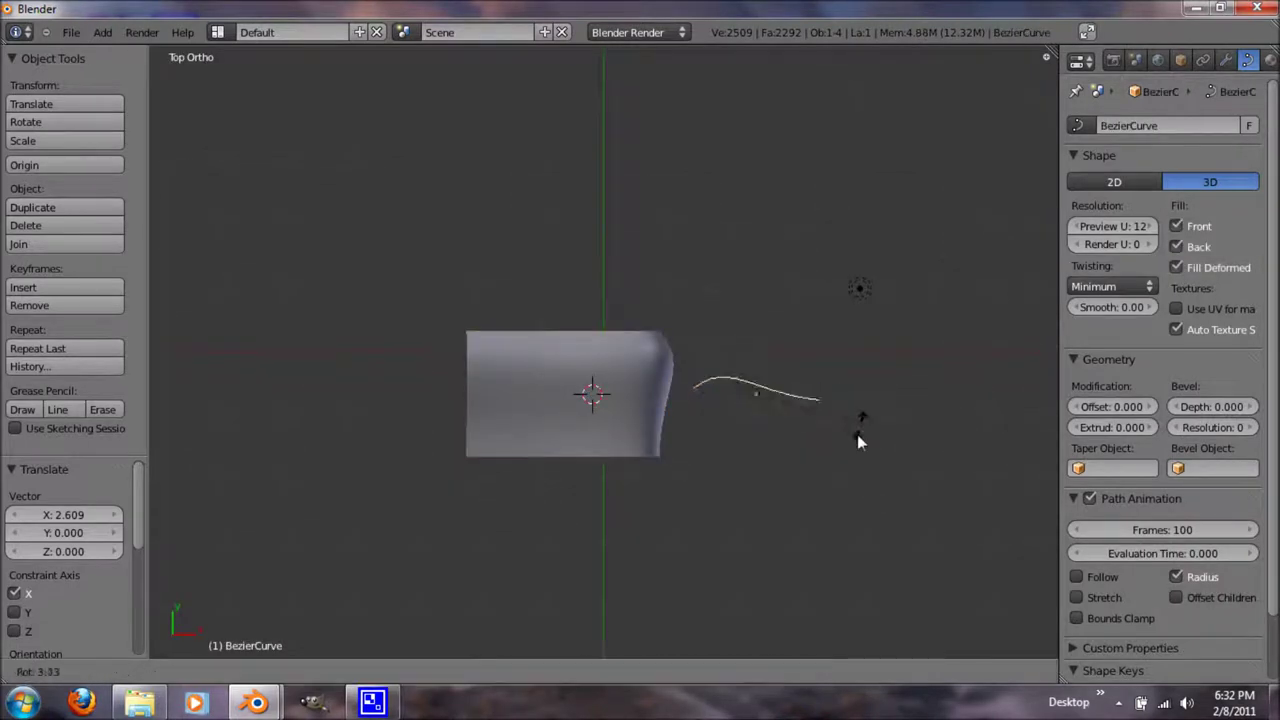
{"action": "left_click", "coordinate": [741, 510]}
- Fine-tune the Bezier profile's position and rotation, then enter its Edit Mode
{"action": "left_click_drag", "start_coordinate": [811, 408], "coordinate": [718, 410]}
{"action": "left_click_drag", "start_coordinate": [665, 330], "coordinate": [662, 337]}
{"action": "key", "text": "r"}
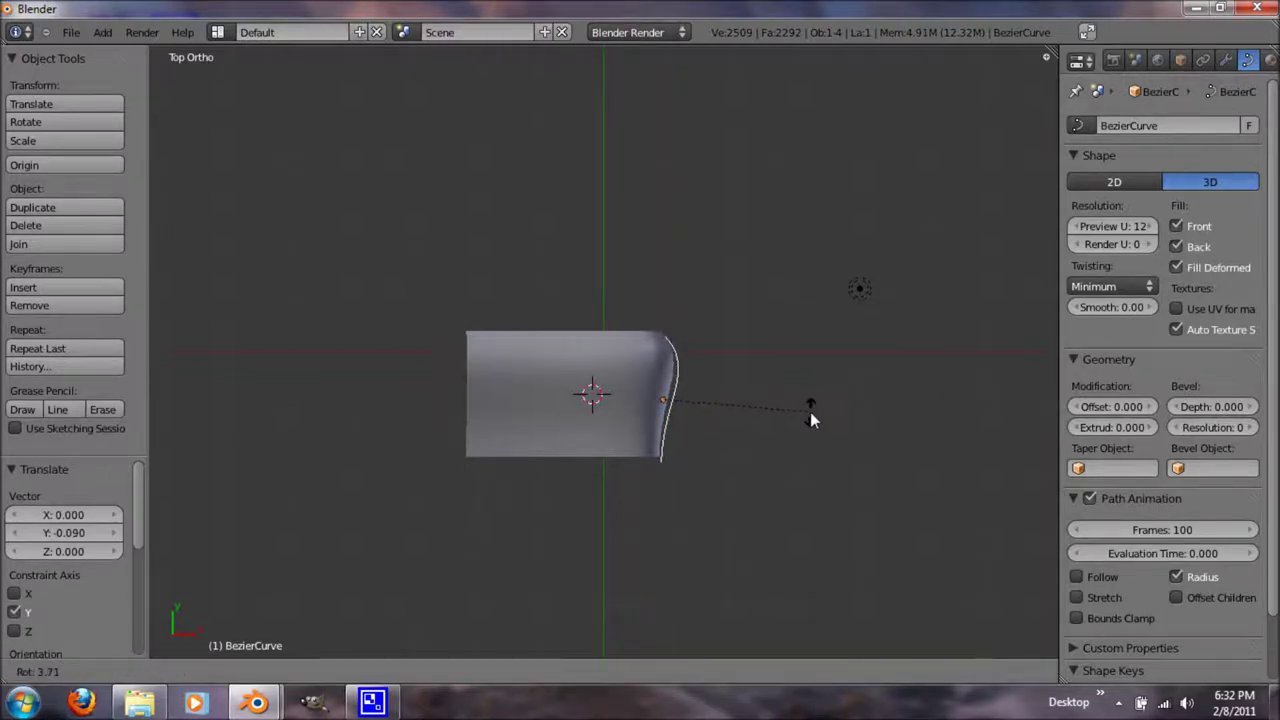
{"action": "left_click", "coordinate": [810, 412]}
{"action": "mouse_move", "coordinate": [664, 330]}
{"action": "left_mouse_down"}
{"action": "mouse_move", "coordinate": [657, 318]}
{"action": "mouse_move", "coordinate": [666, 331]}
{"action": "left_mouse_up"}
{"action": "key", "text": "r"}
{"action": "left_click", "coordinate": [665, 334]}
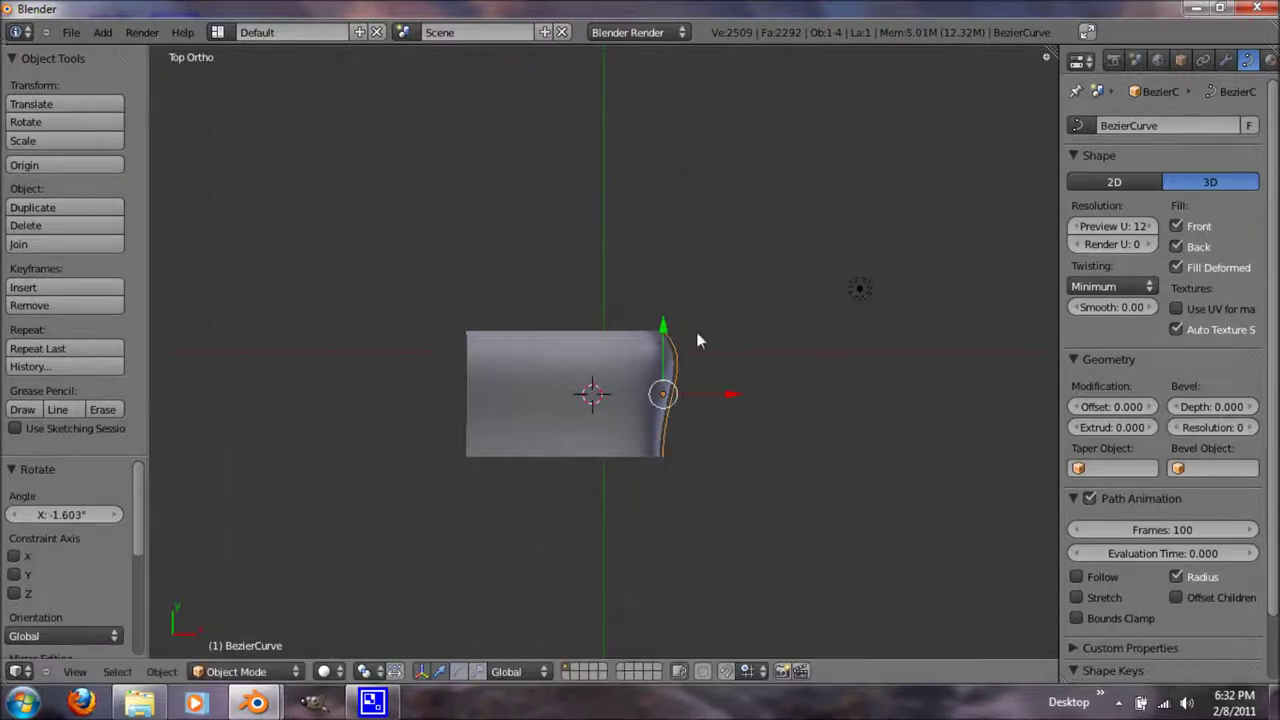
{"action": "left_click_drag", "start_coordinate": [743, 381], "coordinate": [820, 381]}
{"action": "key", "text": "Tab"}
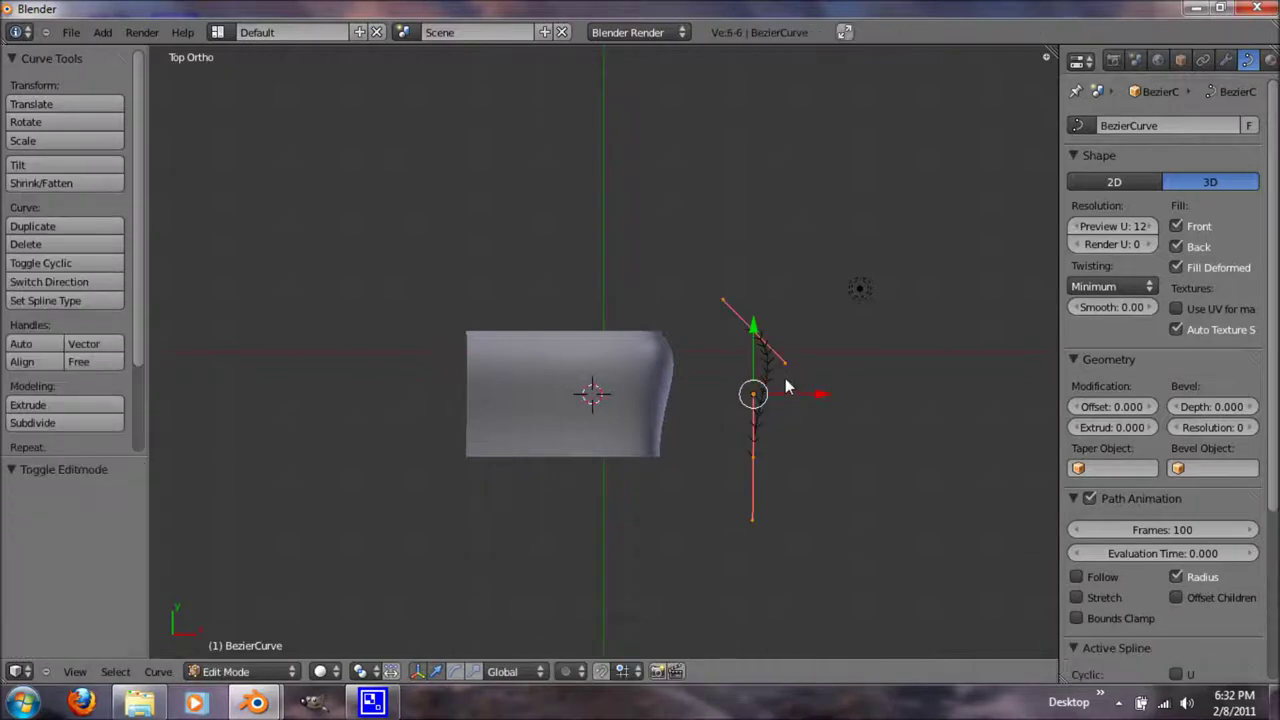
- Move the profile curve's upper and lower control points into line
{"action": "right_click", "coordinate": [764, 344]}
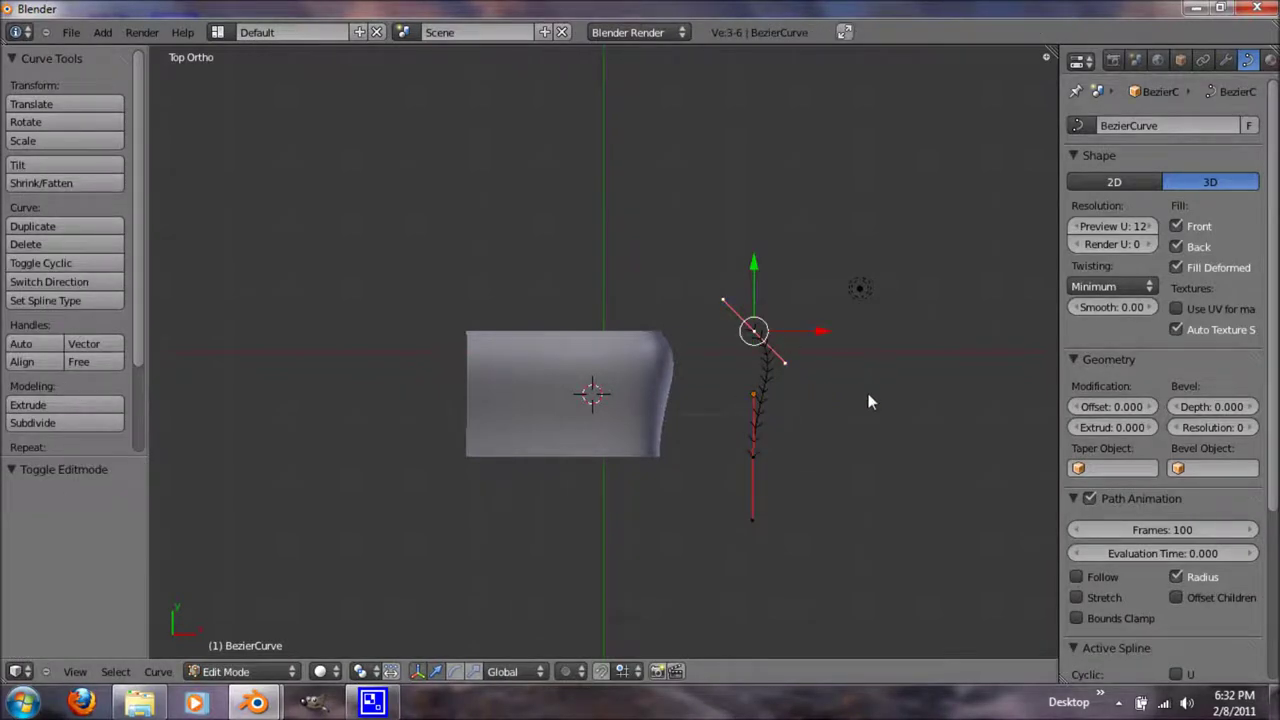
{"action": "key", "text": "g"}
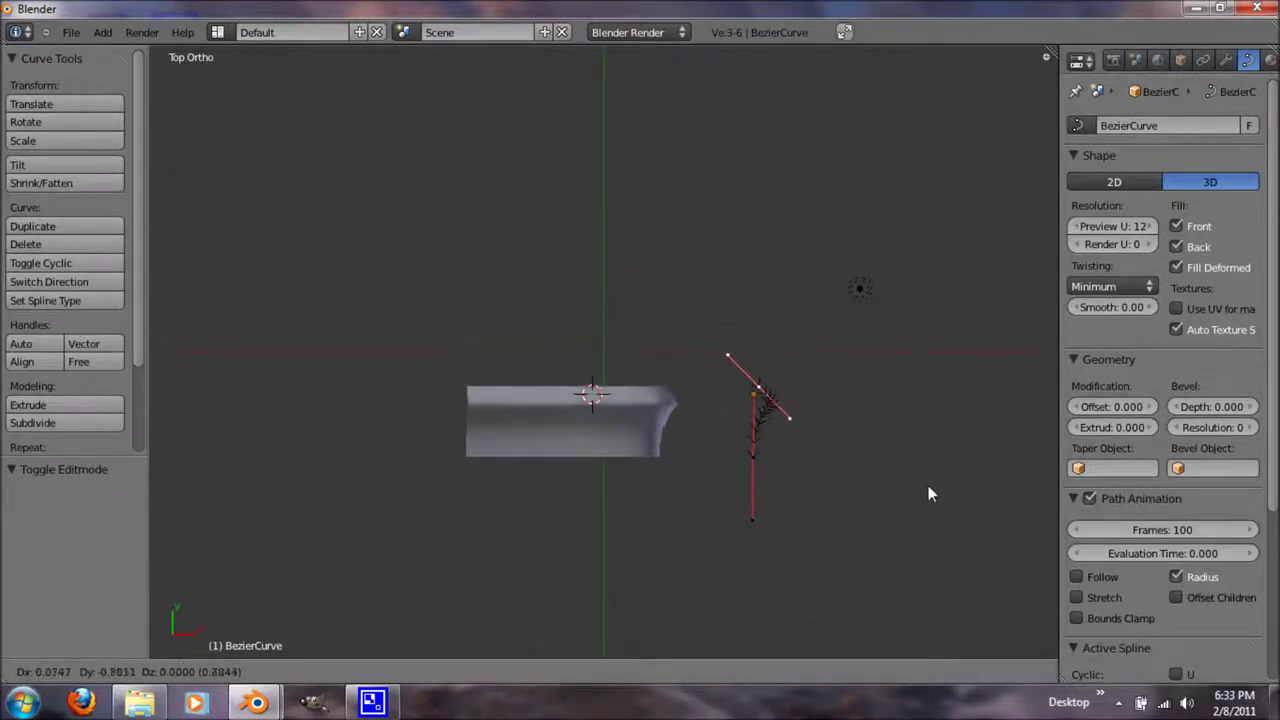
{"action": "left_click", "coordinate": [935, 517]}
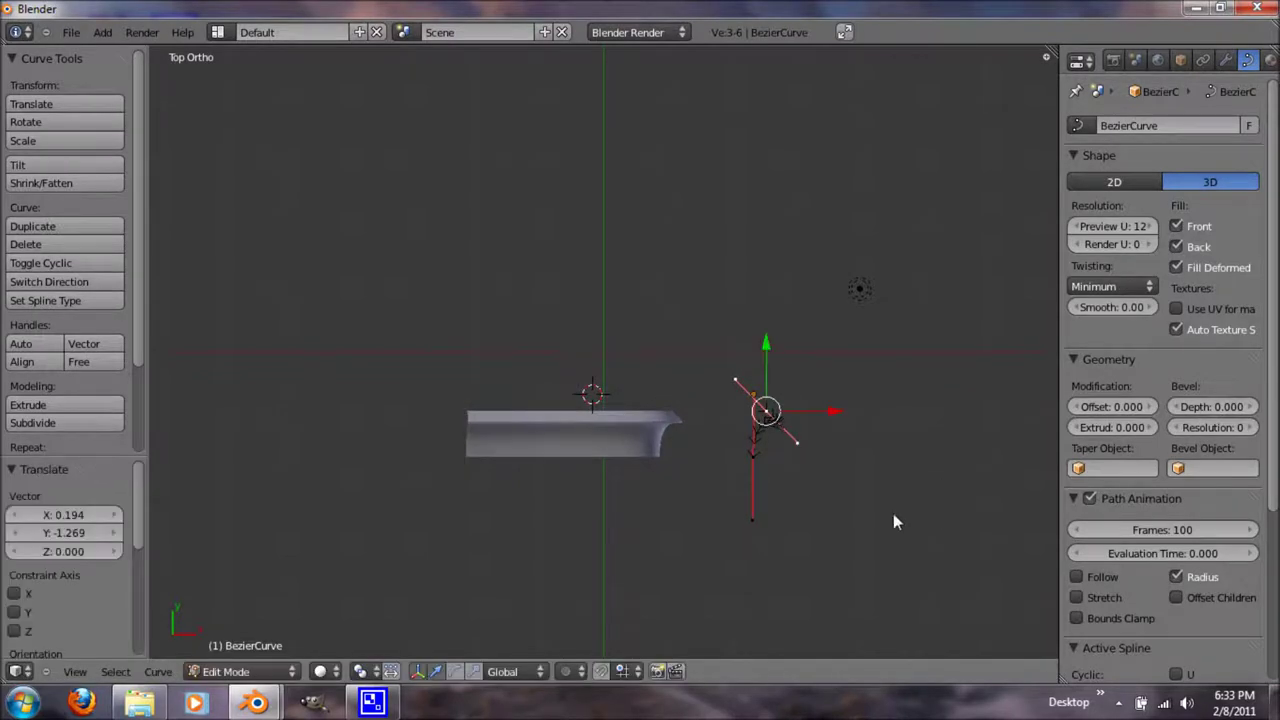
{"action": "right_click", "coordinate": [757, 471]}
{"action": "key", "text": "g"}
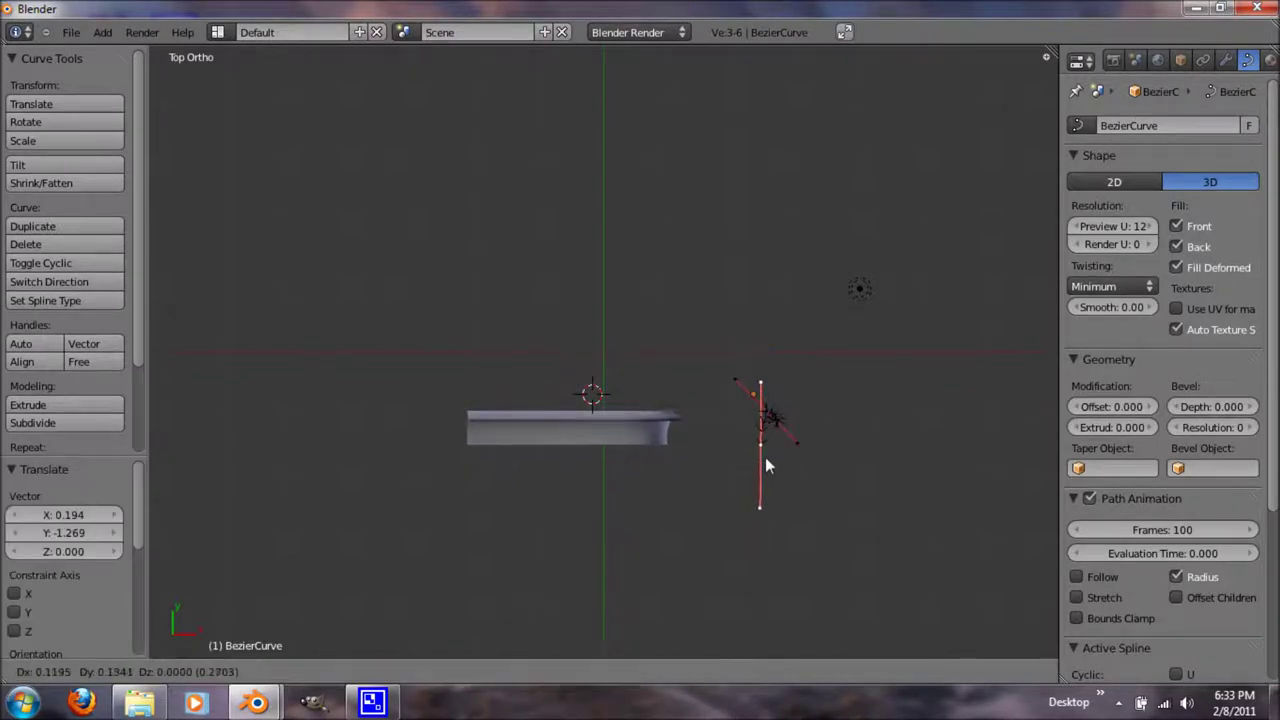
{"action": "left_click", "coordinate": [768, 430]}
- Straighten one more profile control point, working from the top view
{"action": "middle_click_drag", "start_coordinate": [763, 463], "coordinate": [808, 282]}
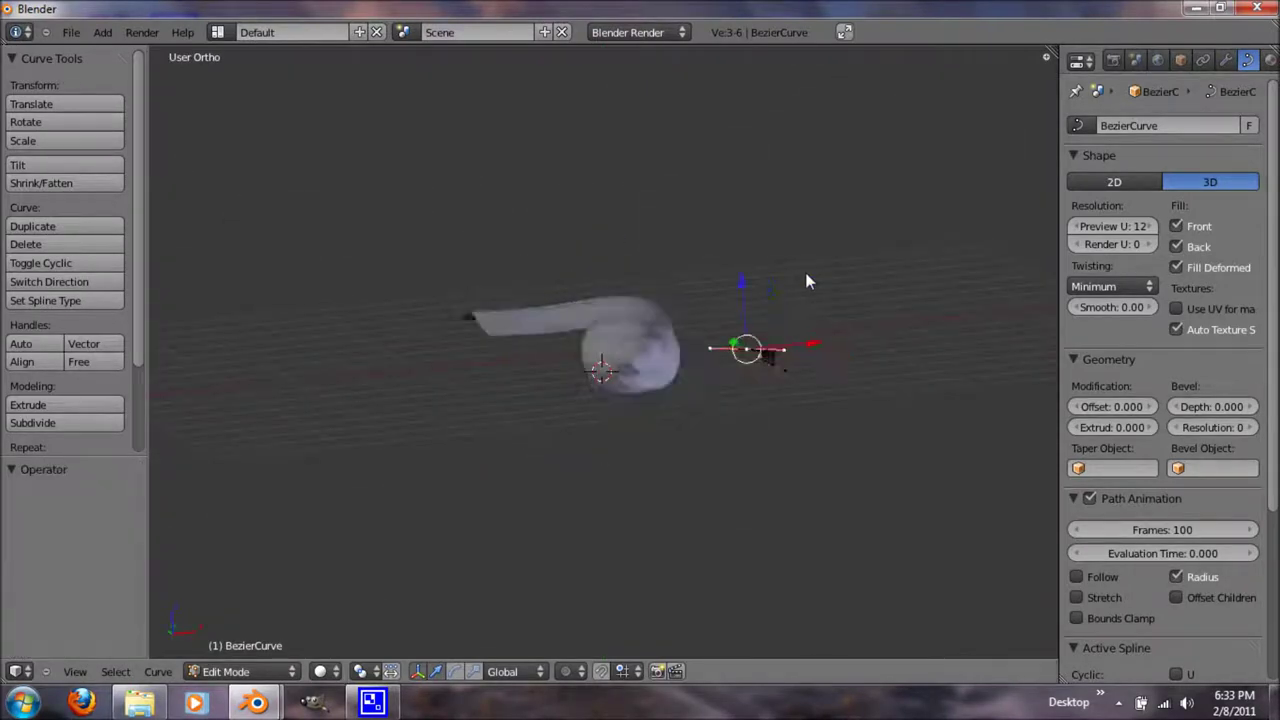
{"action": "key", "text": "a"}
{"action": "key", "text": "a"}
{"action": "key", "text": "KP_7"}
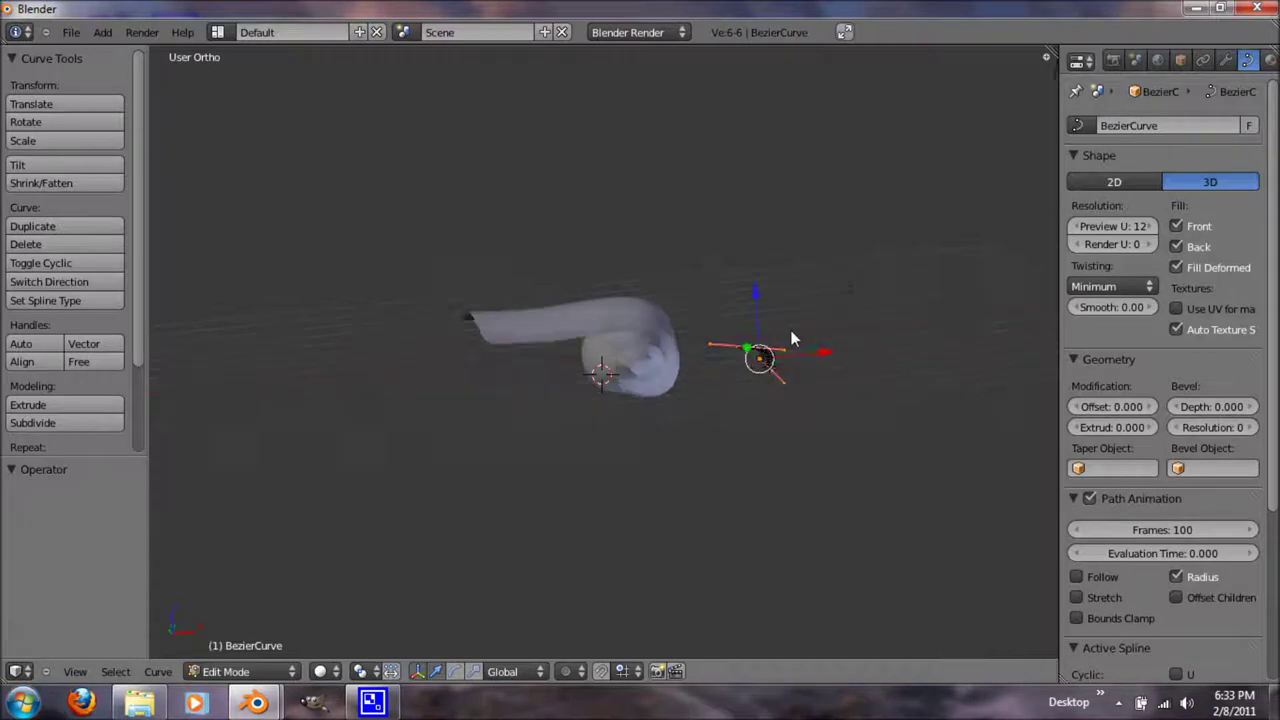
{"action": "right_click", "coordinate": [786, 362]}
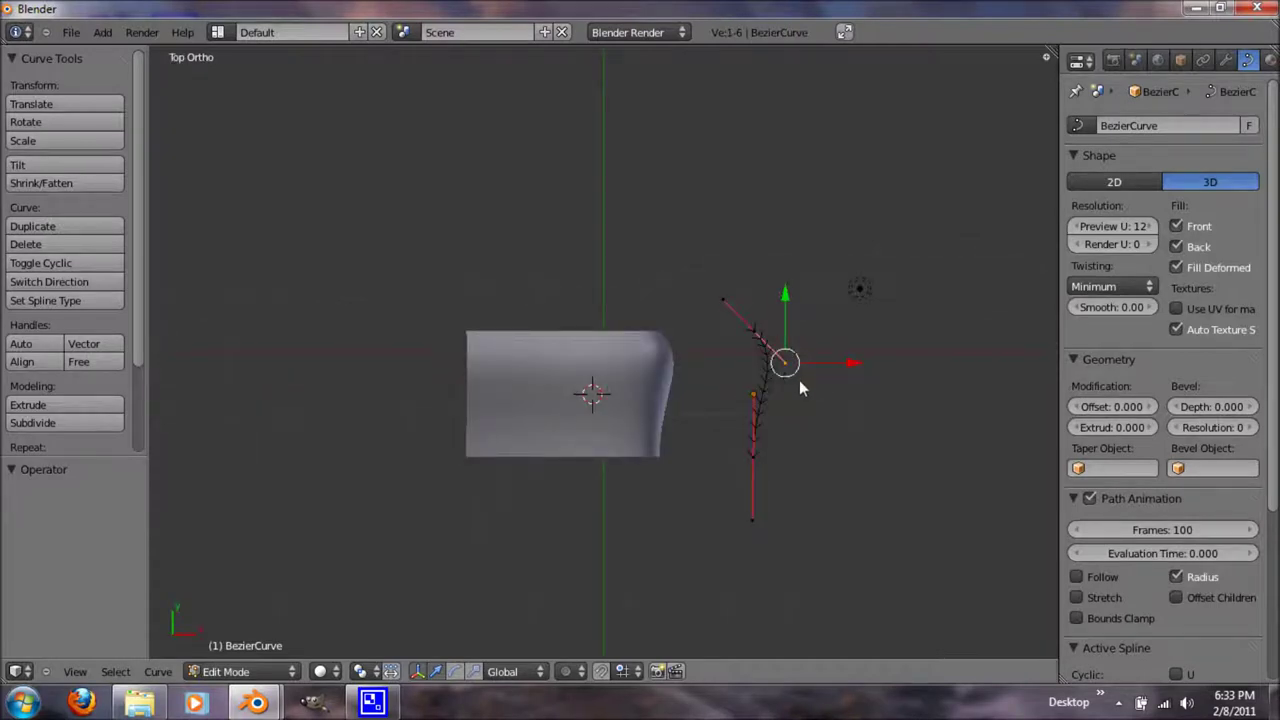
{"action": "key", "text": "g"}
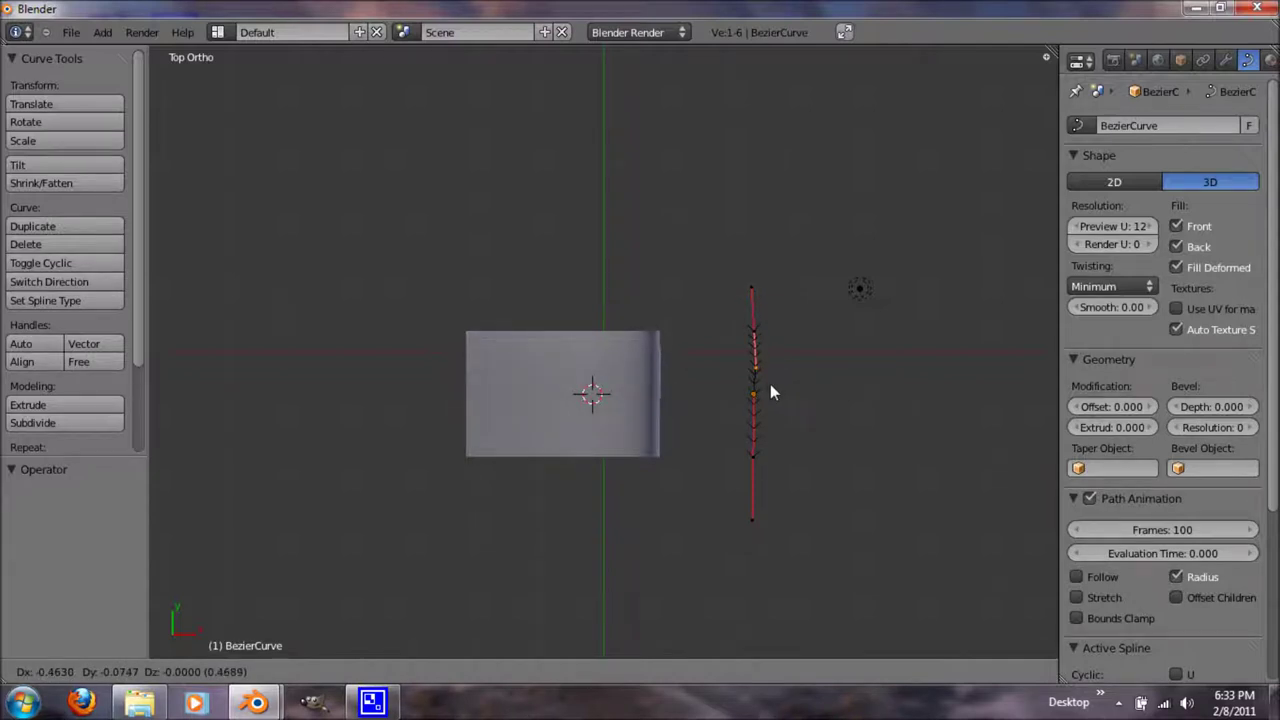
{"action": "left_click", "coordinate": [757, 397]}
{"action": "middle_click_drag", "start_coordinate": [610, 505], "coordinate": [617, 154]}
{"action": "middle_click_drag", "start_coordinate": [671, 318], "coordinate": [615, 492]}
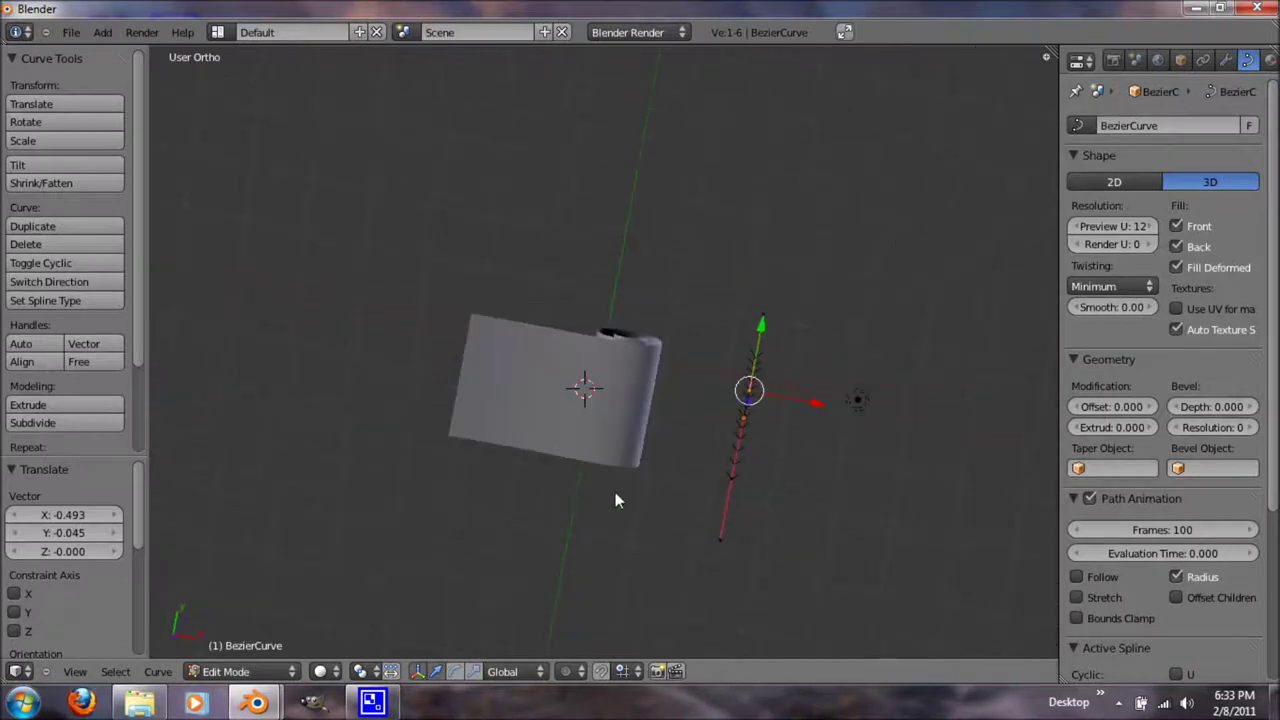
- Shrink the whole BezierCurve profile to 0.215, then select the spiral path in Object Mode
{"action": "key", "text": "a"}
{"action": "key", "text": "a"}
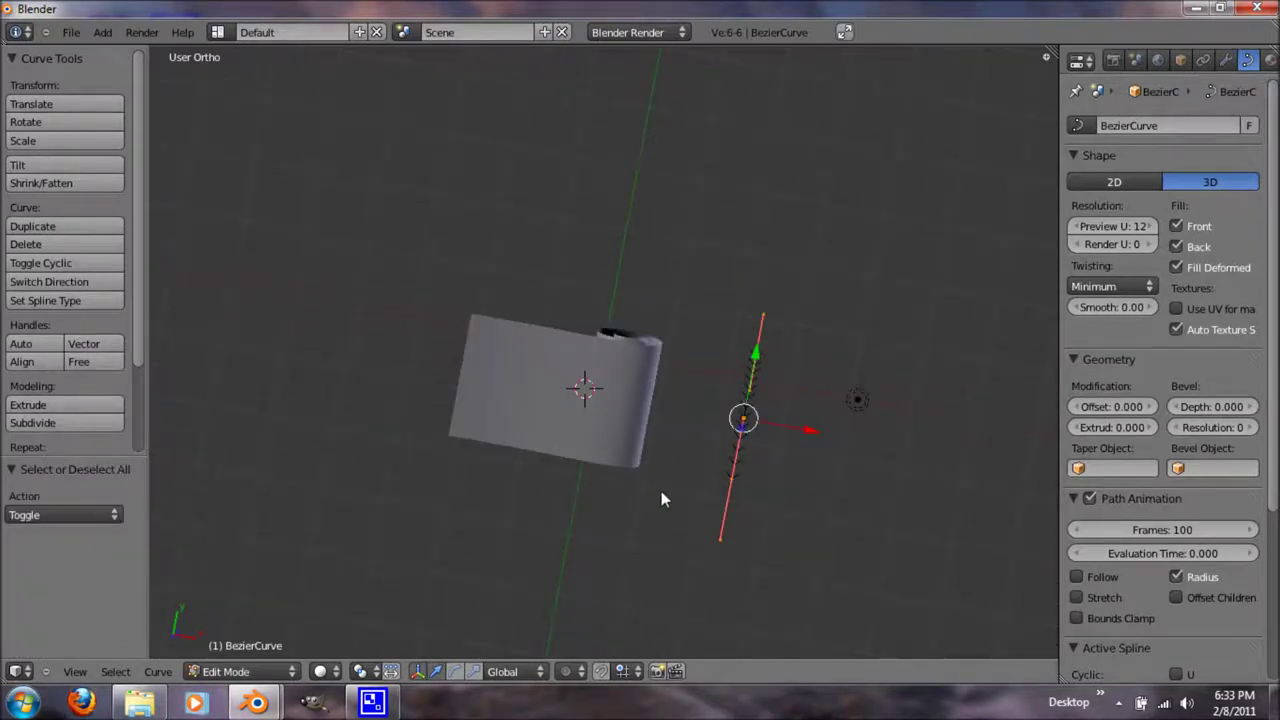
{"action": "key", "text": "KP_7"}
{"action": "key", "text": "s"}
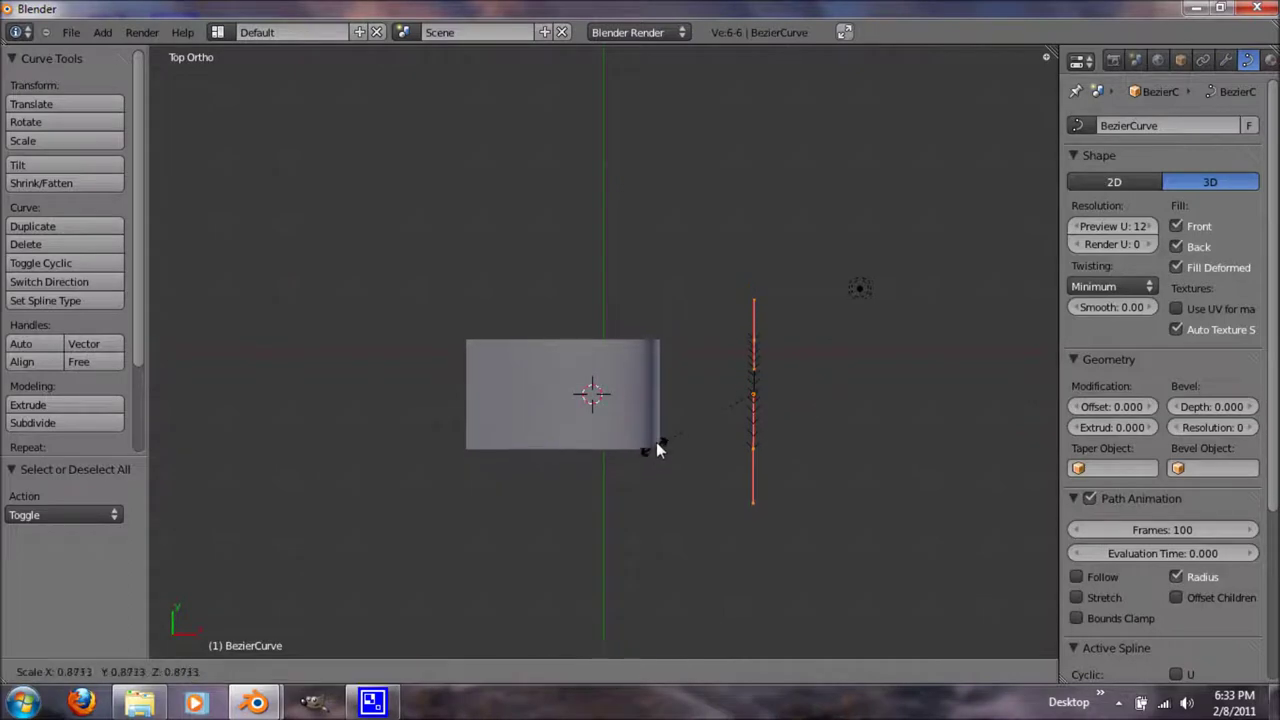
{"action": "left_click", "coordinate": [727, 402]}
{"action": "middle_click_drag", "start_coordinate": [731, 406], "coordinate": [669, 284]}
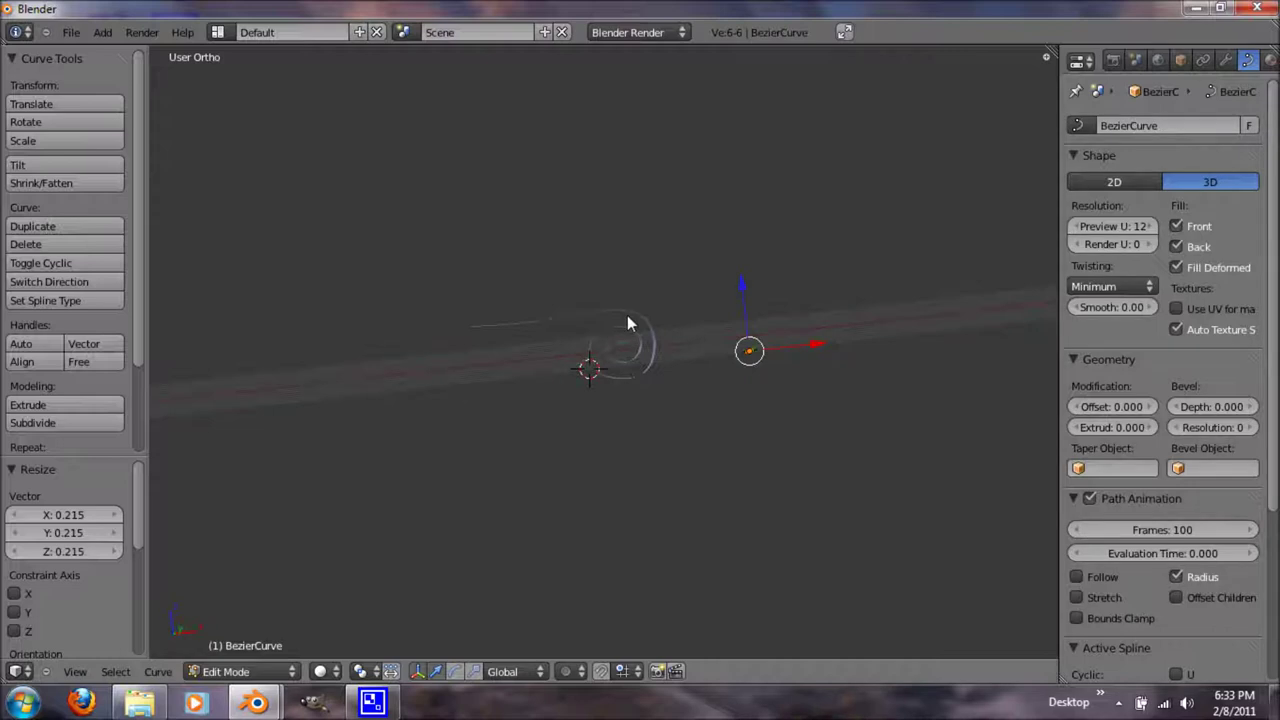
{"action": "middle_click_drag", "start_coordinate": [627, 320], "coordinate": [708, 460]}
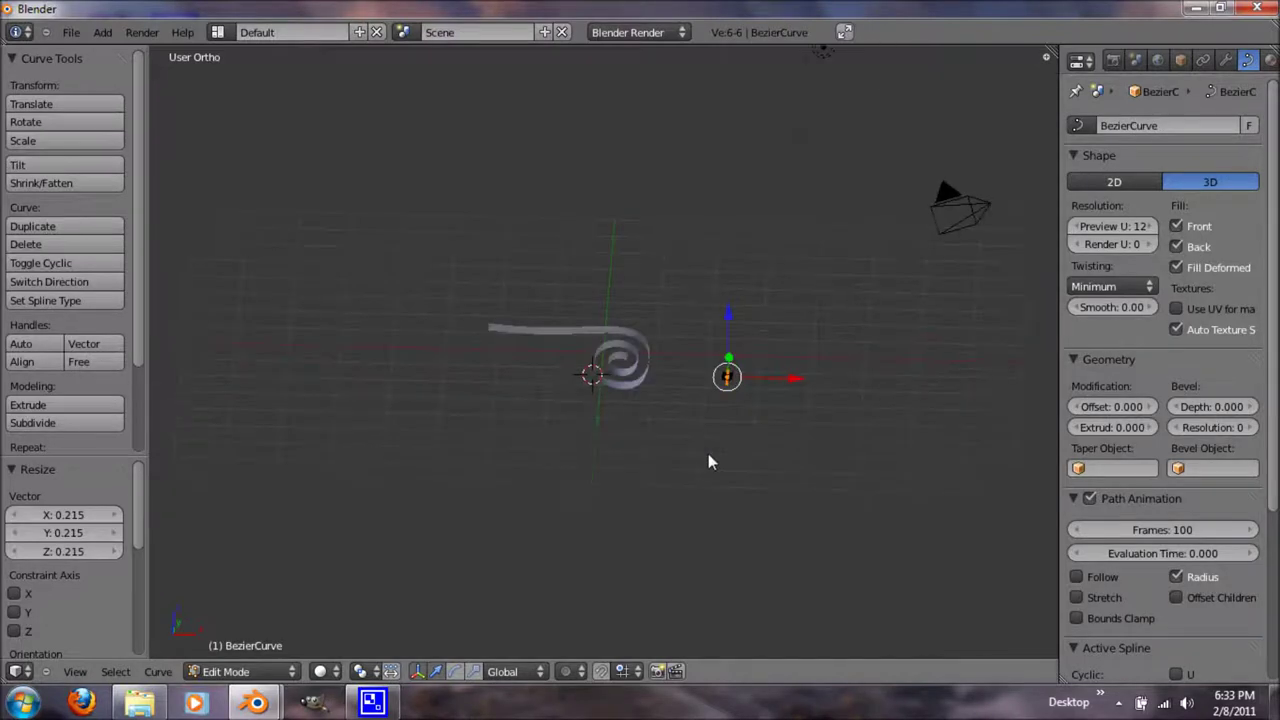
{"action": "key", "text": "Tab"}
{"action": "right_click", "coordinate": [643, 386]}
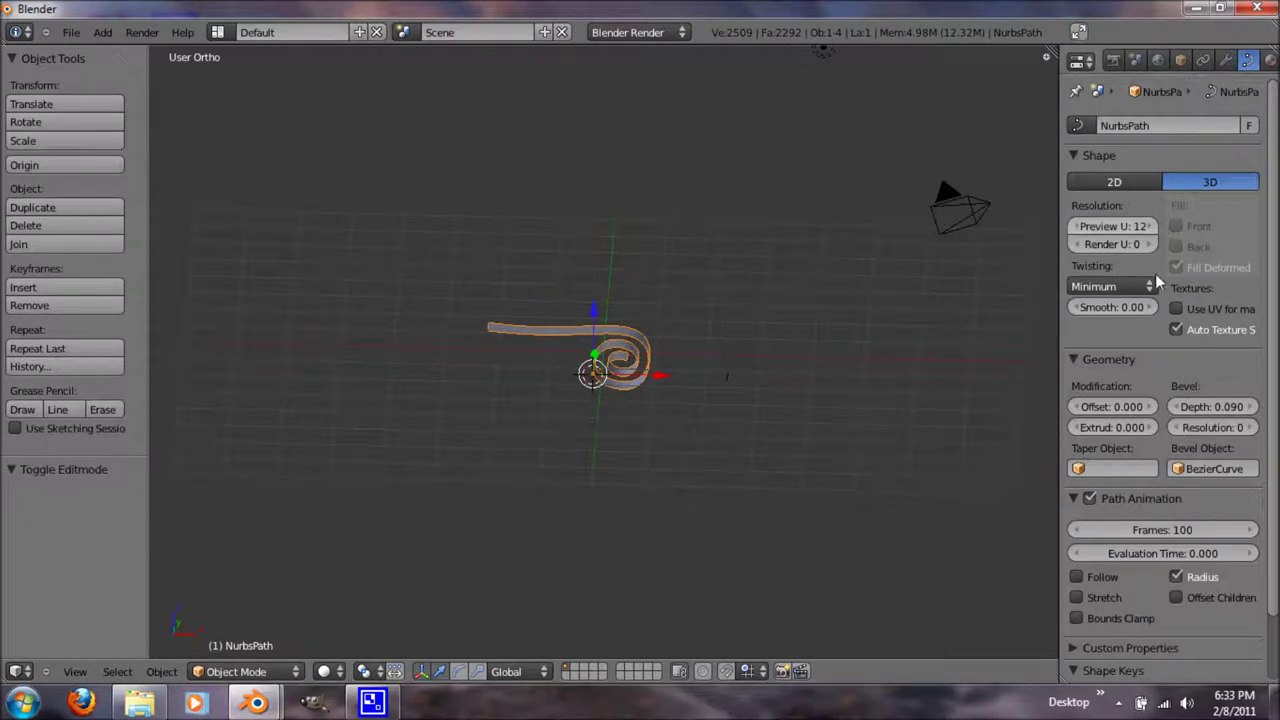
- Set the spiral path's Preview U resolution to 4 and convert it to a mesh
{"action": "type", "text": "4"}
{"action": "key", "text": "Return"}
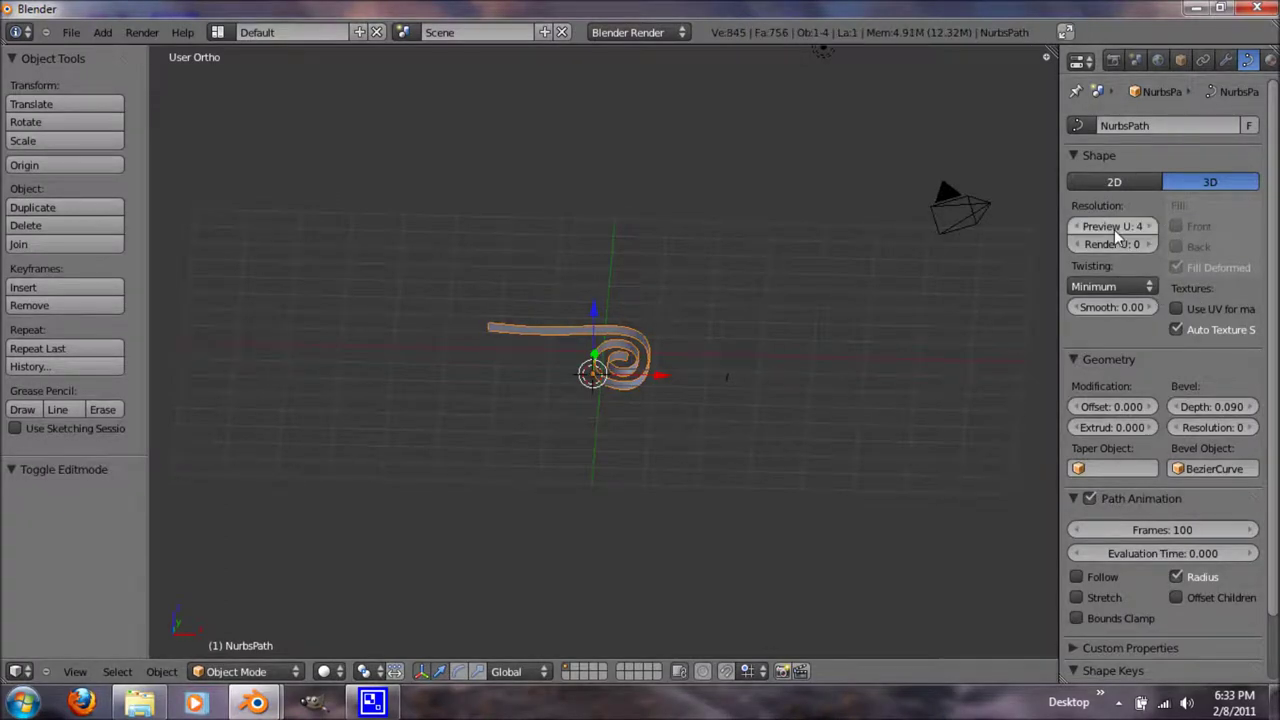
{"action": "scroll", "coordinate": [605, 339], "scroll_direction": "up", "scroll_amount": 4}
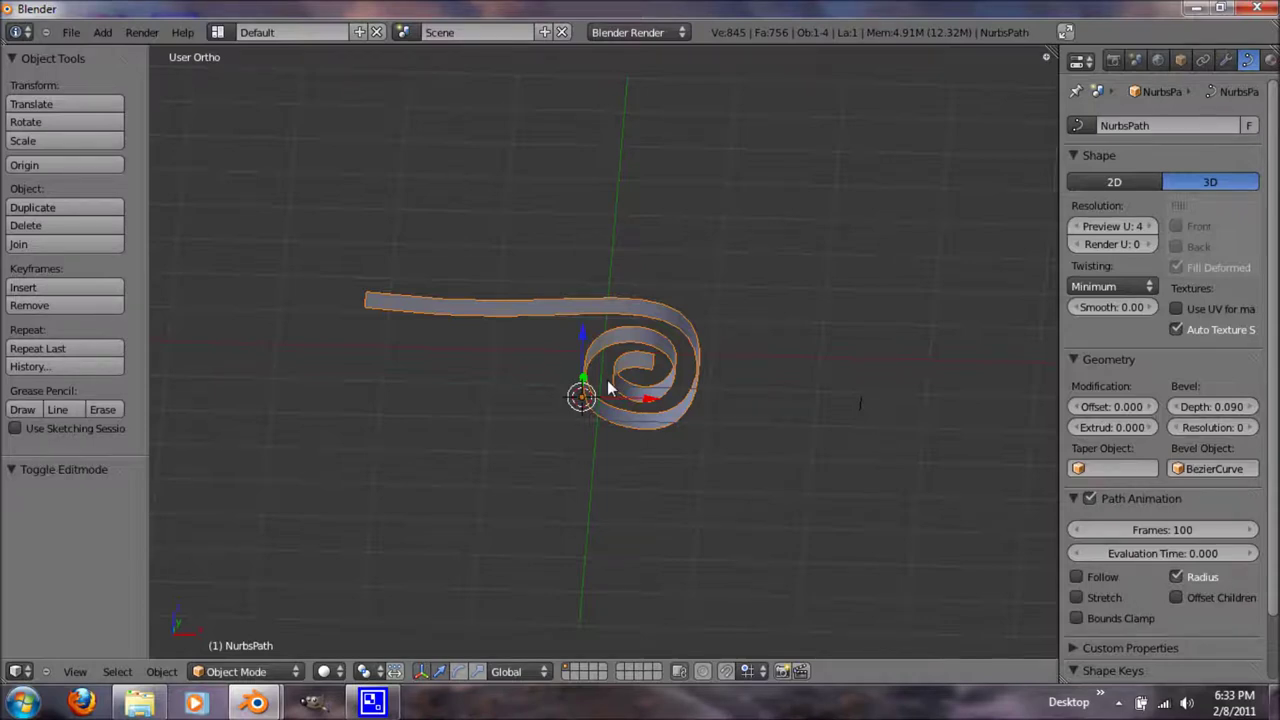
{"action": "key", "text": "alt+c"}
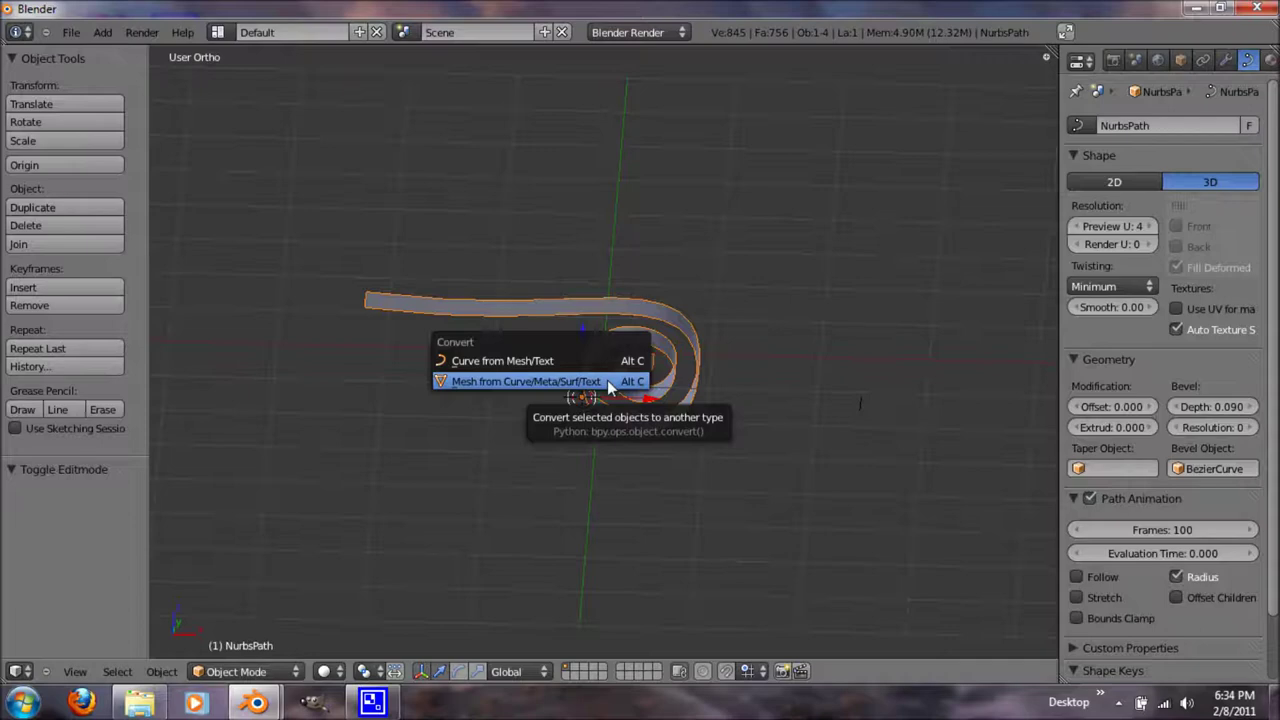
{"action": "left_click", "coordinate": [607, 381]}
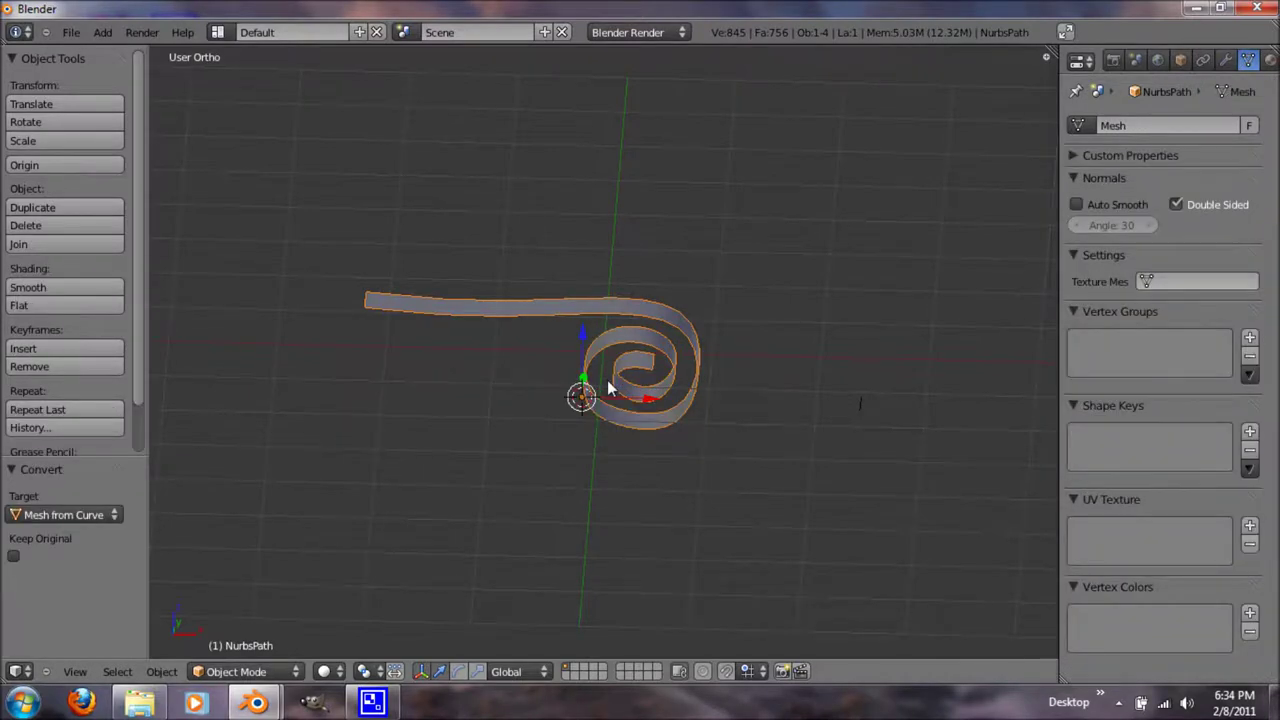
- Duplicate the spiral ribbon mesh and offset the copy 8 units along Y in top view
{"action": "key", "text": "Tab"}
{"action": "middle_click_drag", "start_coordinate": [611, 380], "coordinate": [634, 315]}
{"action": "middle_click_drag", "start_coordinate": [409, 402], "coordinate": [791, 420]}
{"action": "key", "text": "Tab"}
{"action": "key", "text": "KP_7"}
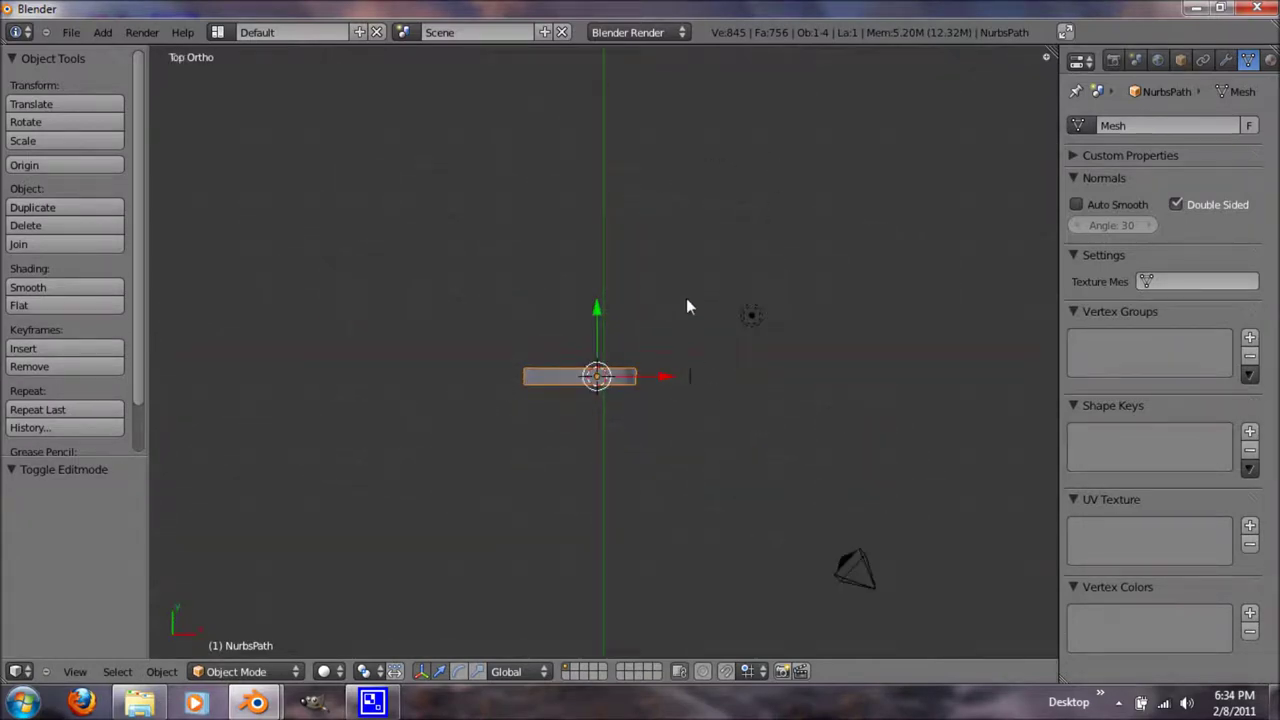
{"action": "middle_click_drag", "start_coordinate": [680, 264], "coordinate": [686, 461], "text": "shift"}
{"action": "key", "text": "shift+d"}
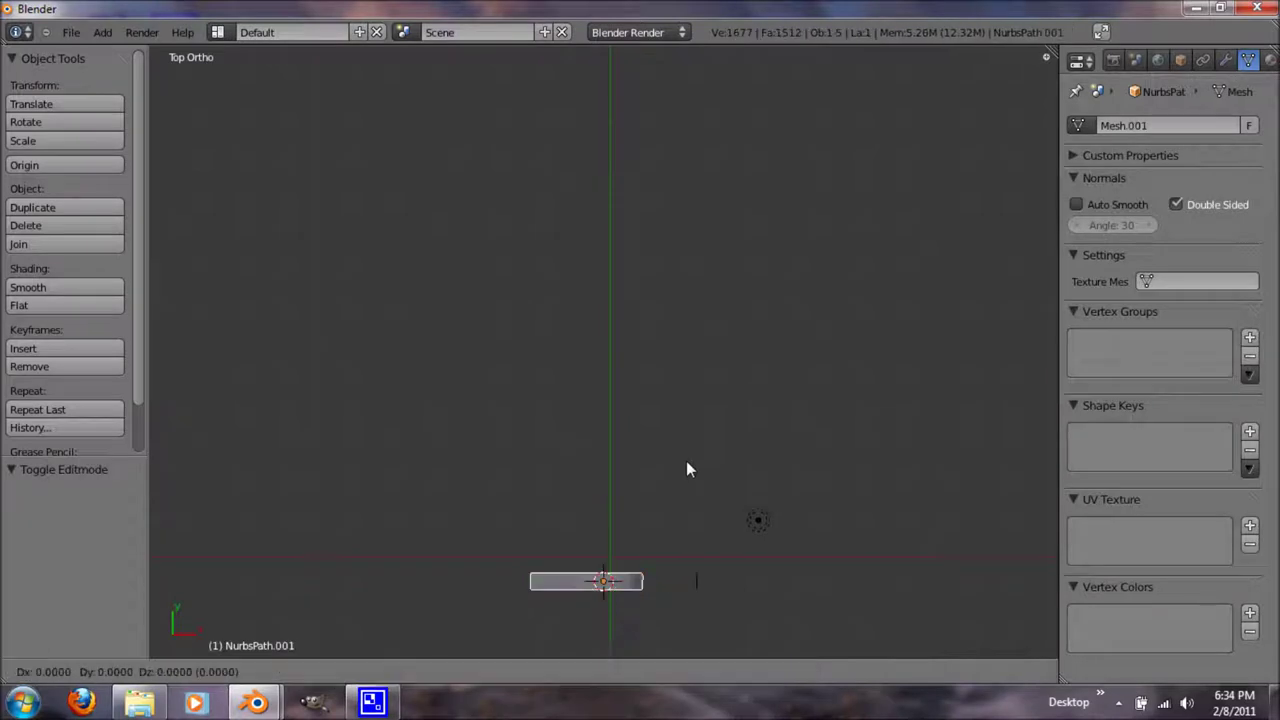
{"action": "key", "text": "y"}
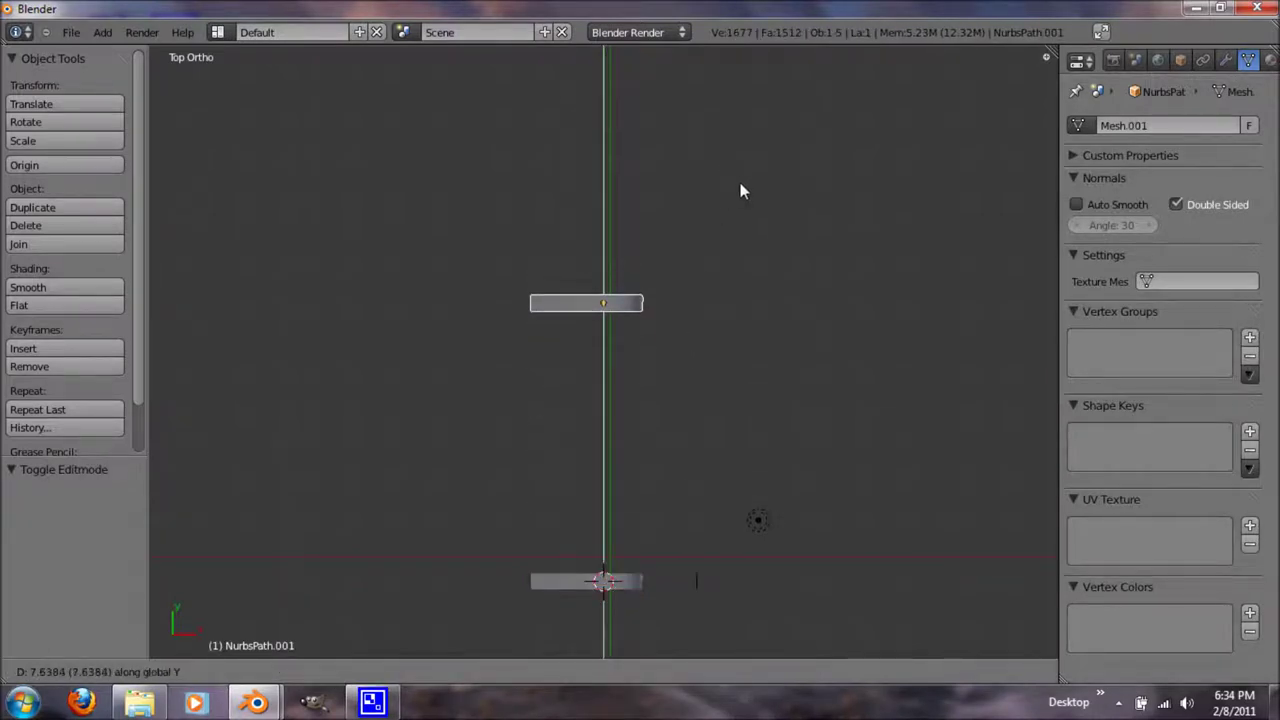
{"action": "type", "text": "8"}
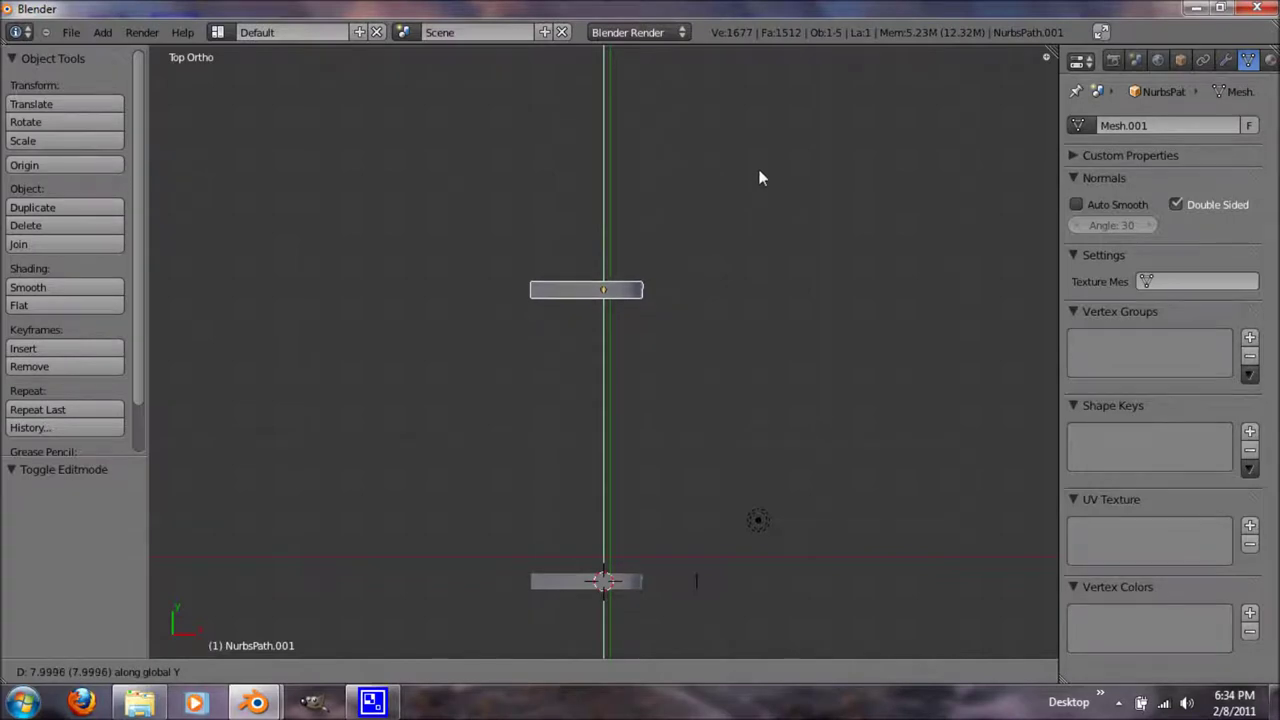
{"action": "key", "text": "Return"}
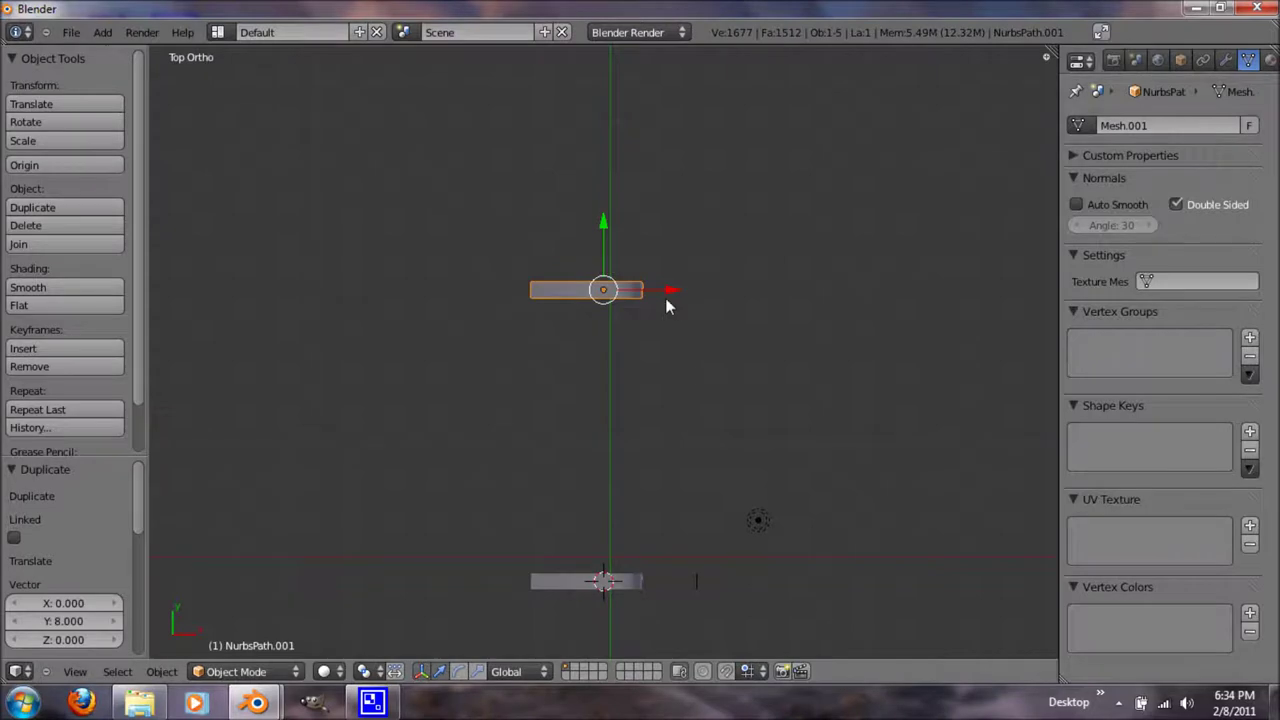
{"action": "key", "text": "space"}
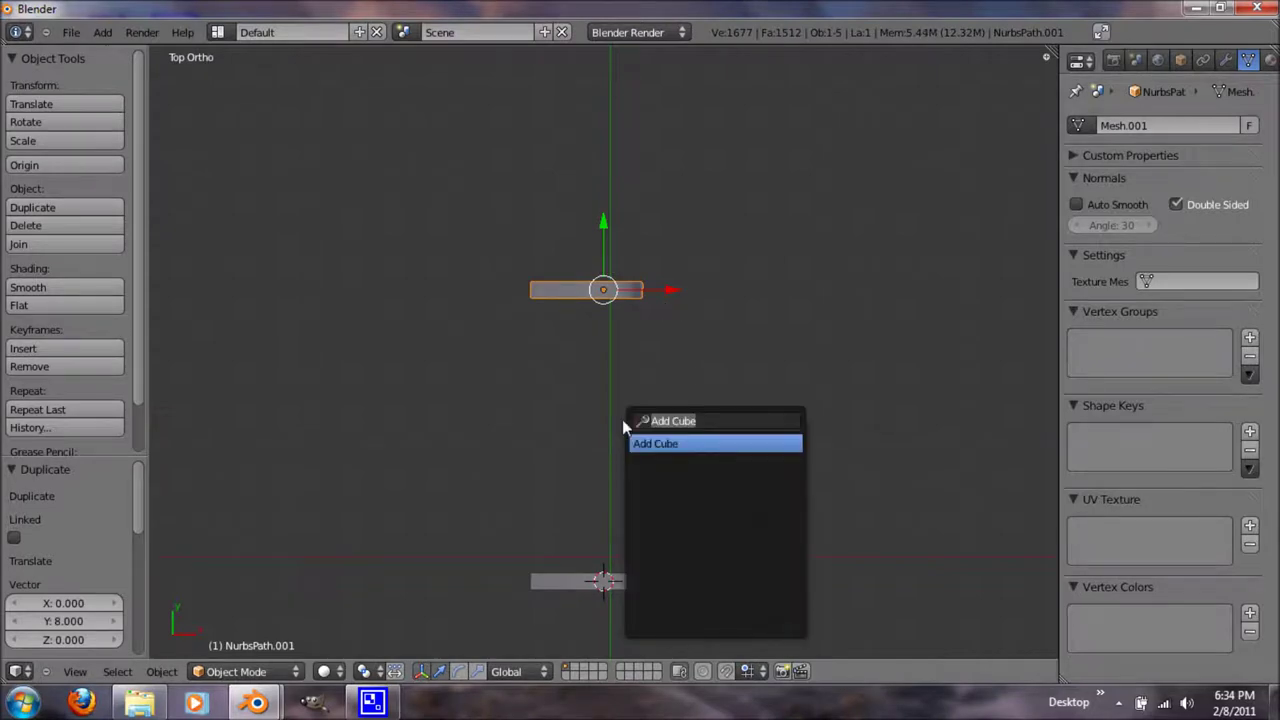
- Add a cube and stretch it into a long, narrow bar along Y
{"action": "type", "text": "cube"}
{"action": "key", "text": "Return"}
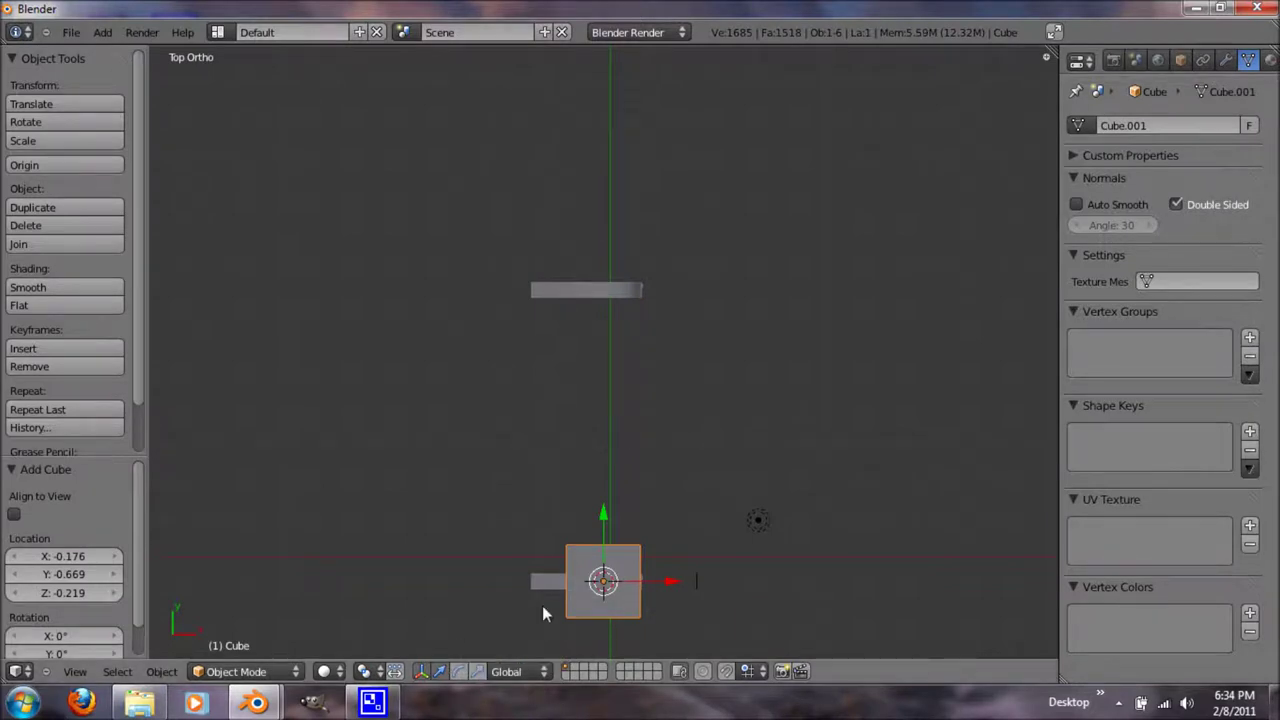
{"action": "left_click_drag", "start_coordinate": [605, 514], "coordinate": [615, 347]}
{"action": "left_click", "coordinate": [479, 673]}
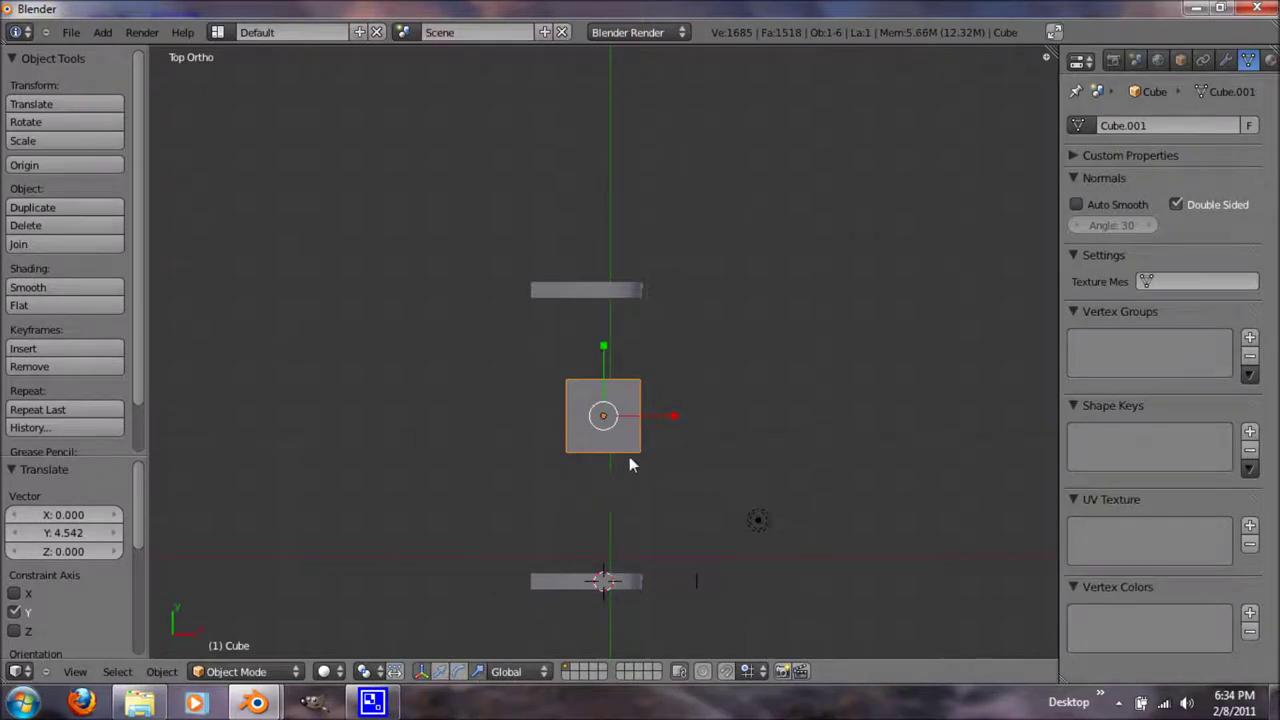
{"action": "left_click_drag", "start_coordinate": [673, 416], "coordinate": [619, 417]}
{"action": "left_click_drag", "start_coordinate": [605, 347], "coordinate": [611, 92]}
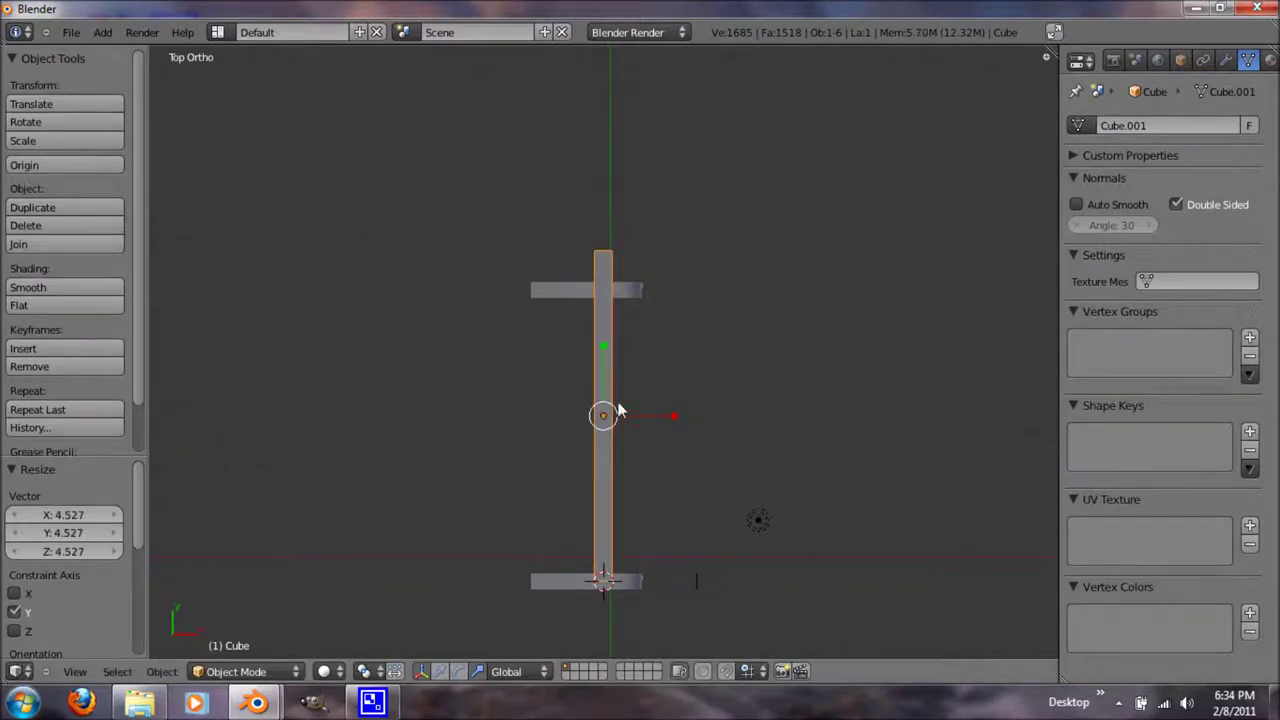
{"action": "key", "text": "g"}
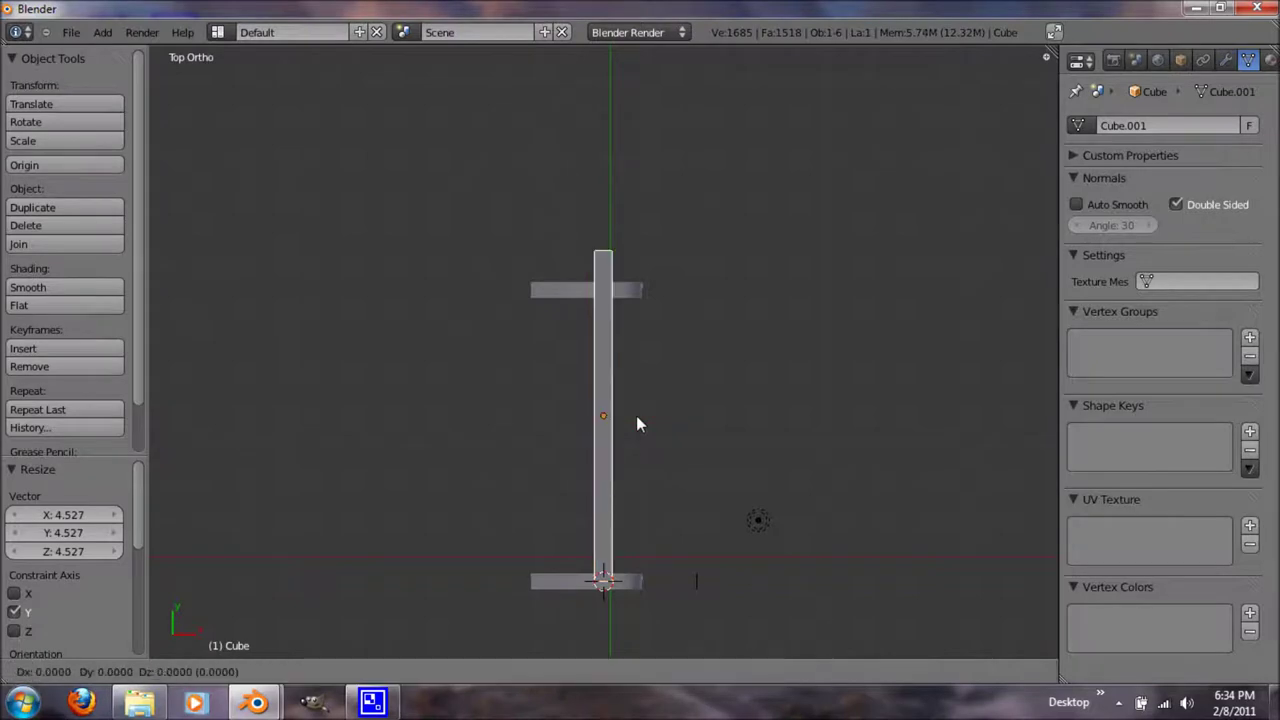
{"action": "key", "text": "y"}
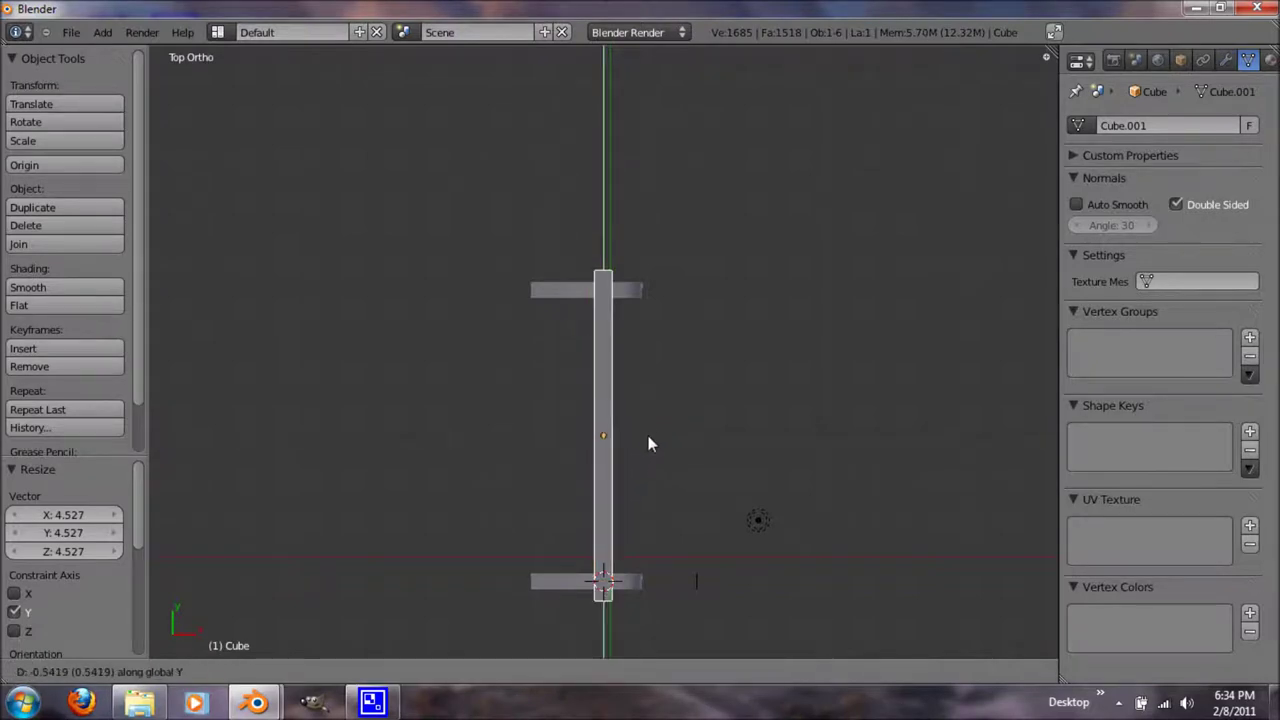
{"action": "left_click", "coordinate": [653, 430]}
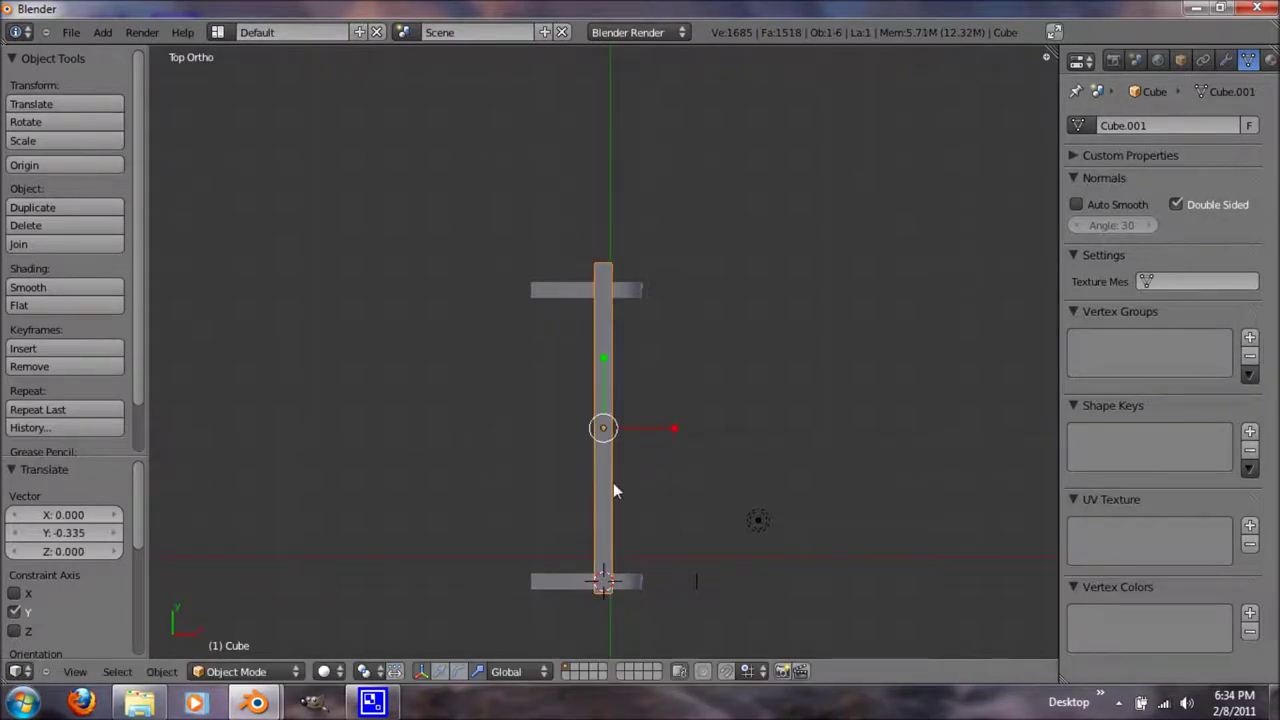
- Flatten the bar along Z into a thin seat slat, viewed from the front
{"action": "key", "text": "KP_1"}
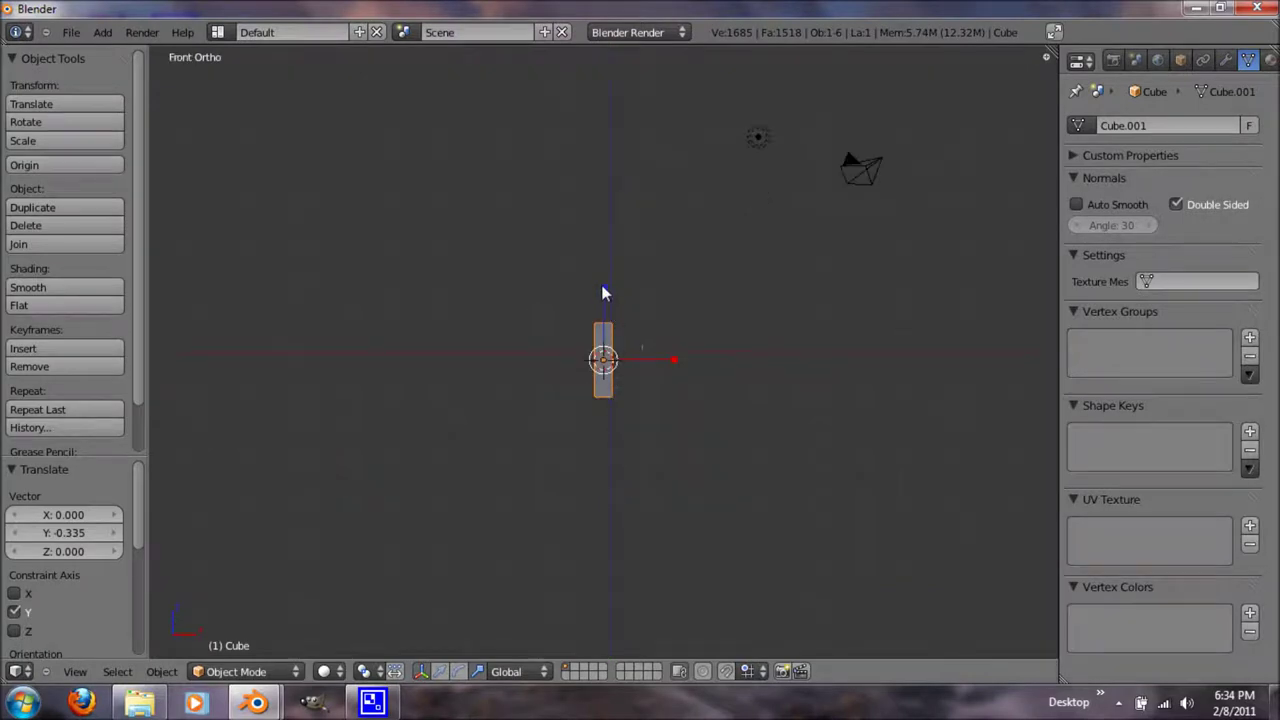
{"action": "key", "text": "s"}
{"action": "key", "text": "z"}
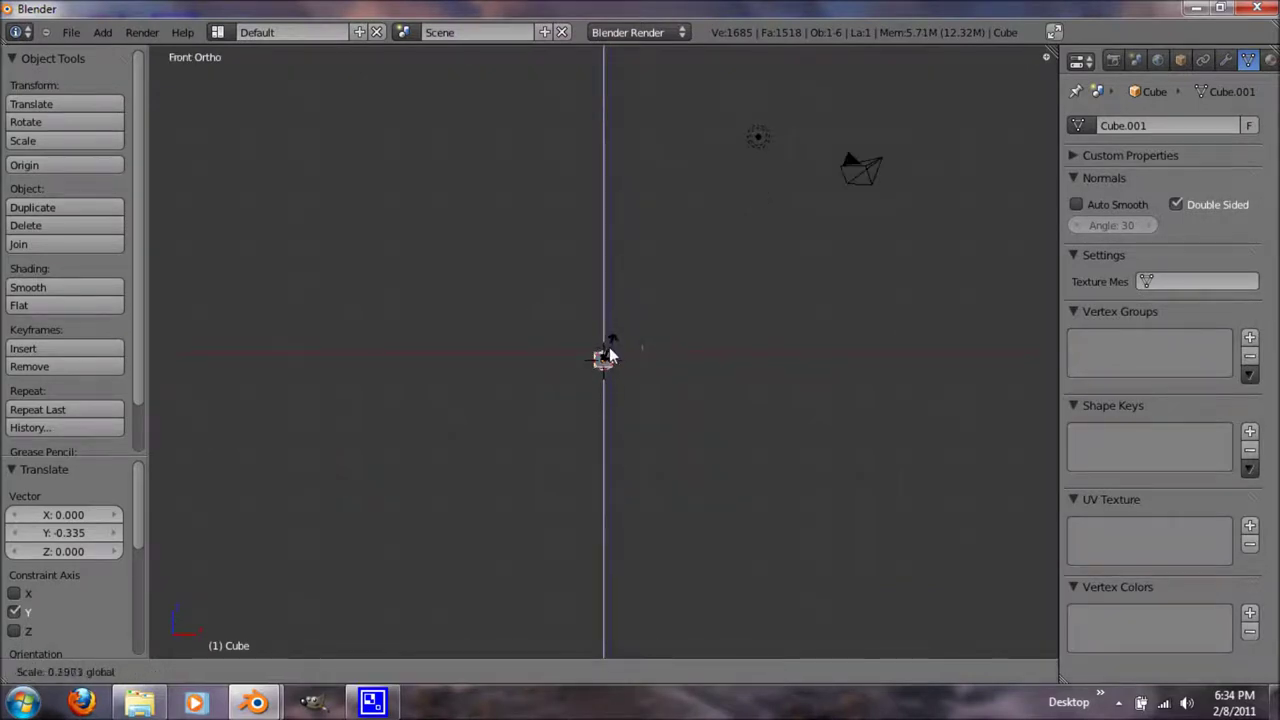
{"action": "left_click", "coordinate": [604, 361]}
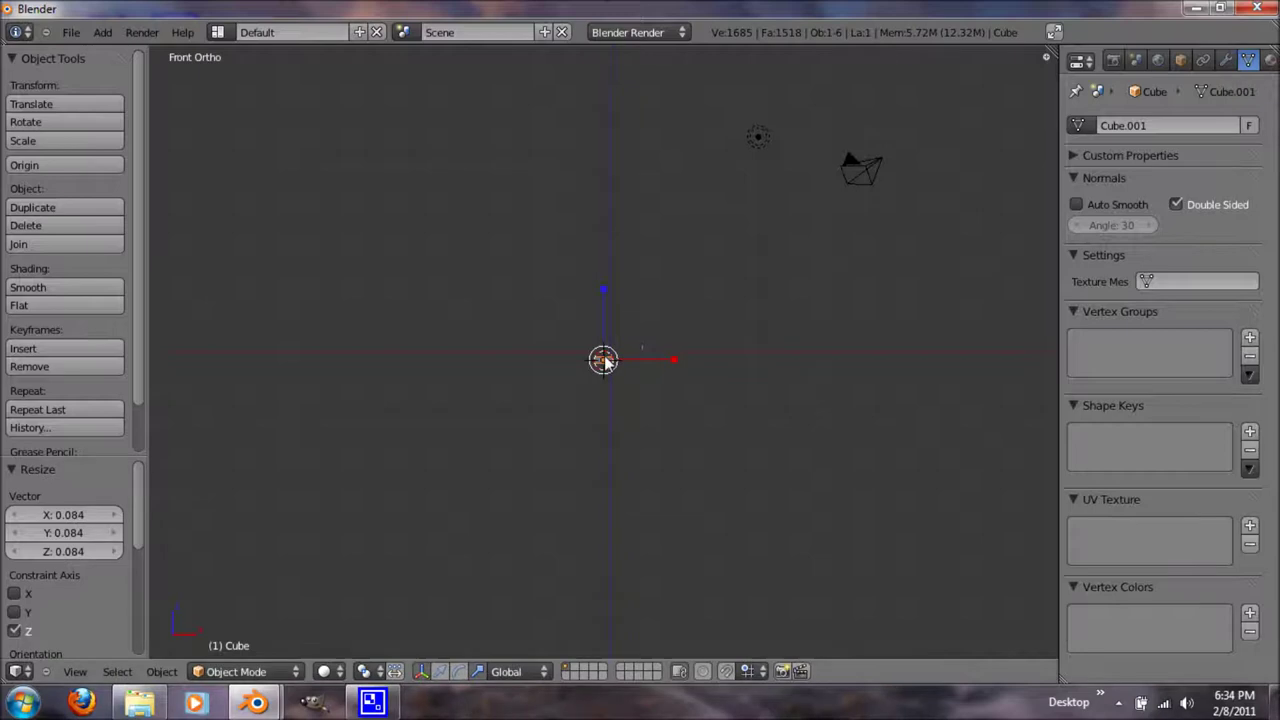
{"action": "scroll", "coordinate": [605, 335], "scroll_direction": "up", "scroll_amount": 5}
{"action": "key", "text": "s"}
{"action": "key", "text": "z"}
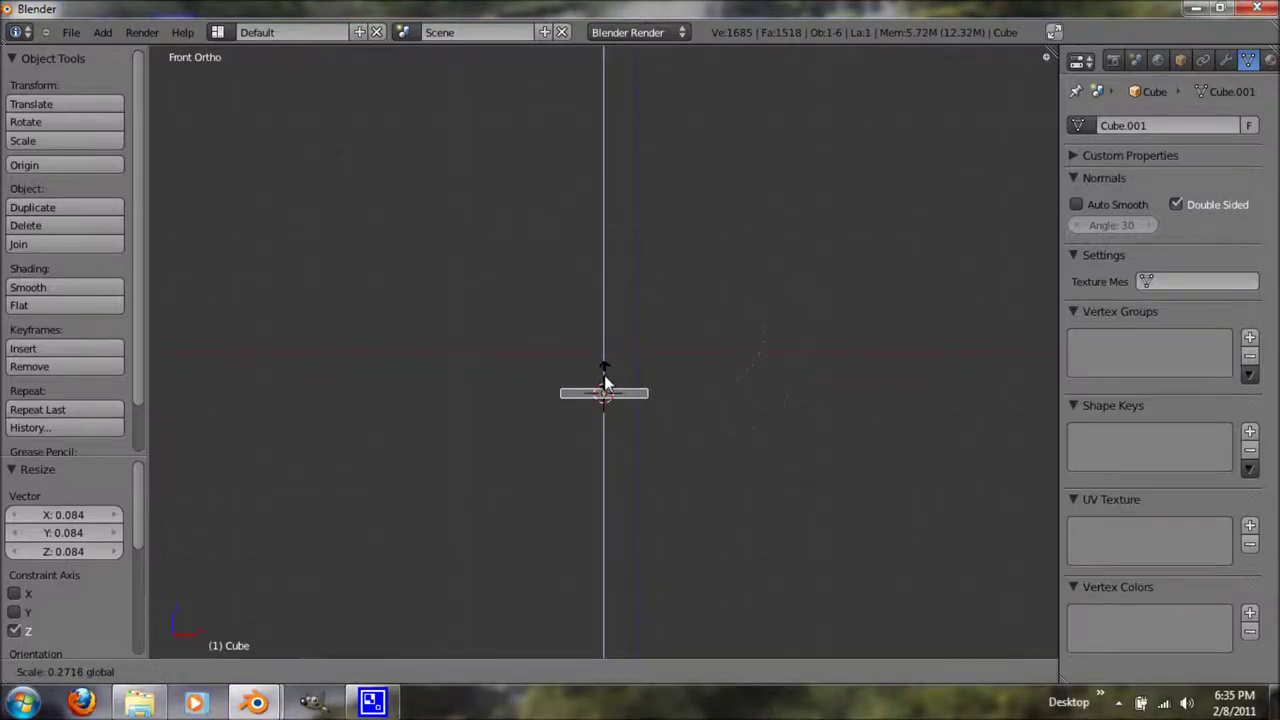
{"action": "left_click", "coordinate": [606, 388]}
- Position the slat across both side pieces at X 0.568 and duplicate it
{"action": "key", "text": "KP_7"}
{"action": "scroll", "coordinate": [610, 361], "scroll_direction": "down", "scroll_amount": 6}
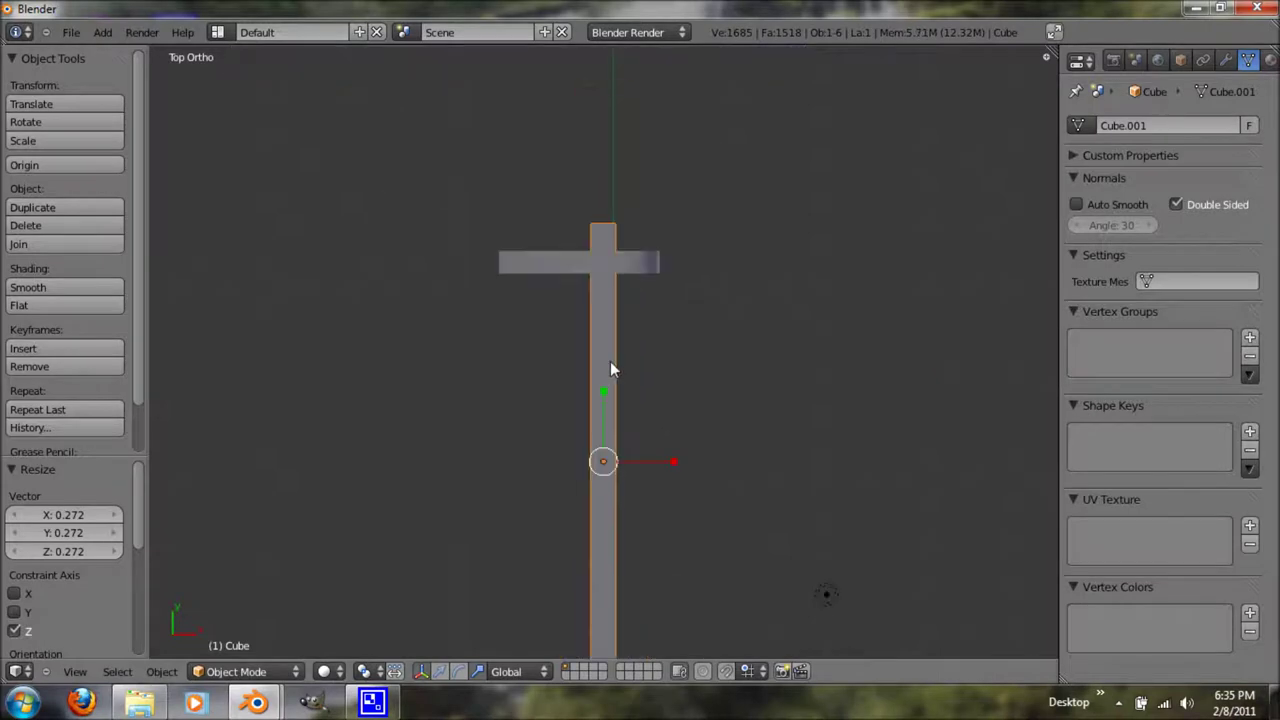
{"action": "middle_click_drag", "start_coordinate": [600, 465], "coordinate": [586, 414], "text": "shift"}
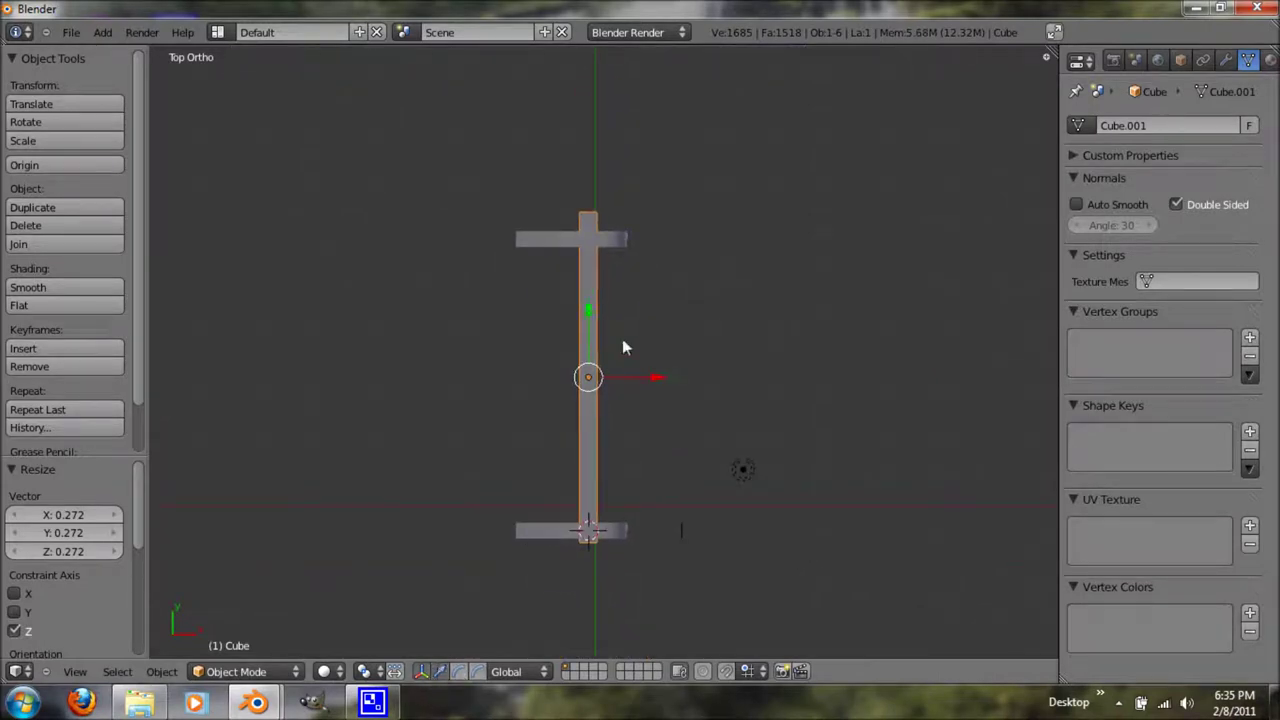
{"action": "left_click_drag", "start_coordinate": [587, 311], "coordinate": [604, 337]}
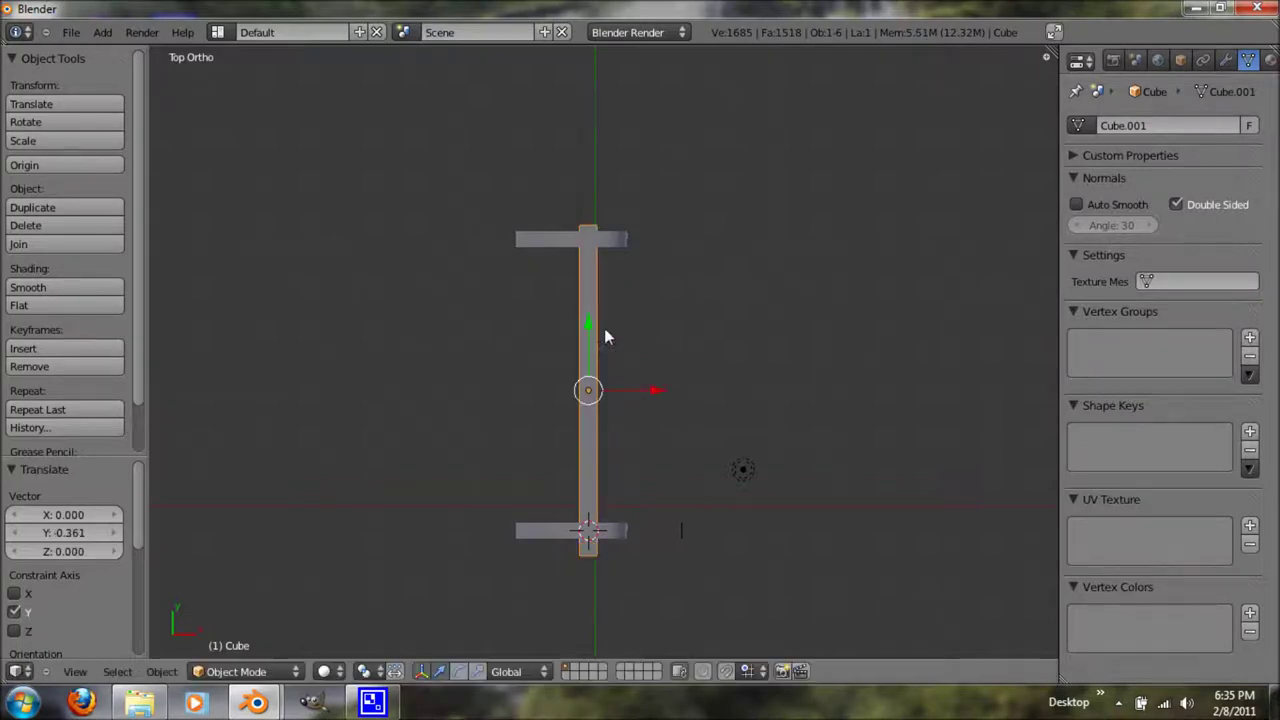
{"action": "left_click_drag", "start_coordinate": [652, 390], "coordinate": [673, 394]}
{"action": "middle_click_drag", "start_coordinate": [605, 400], "coordinate": [634, 537]}
{"action": "key", "text": "KP_7"}
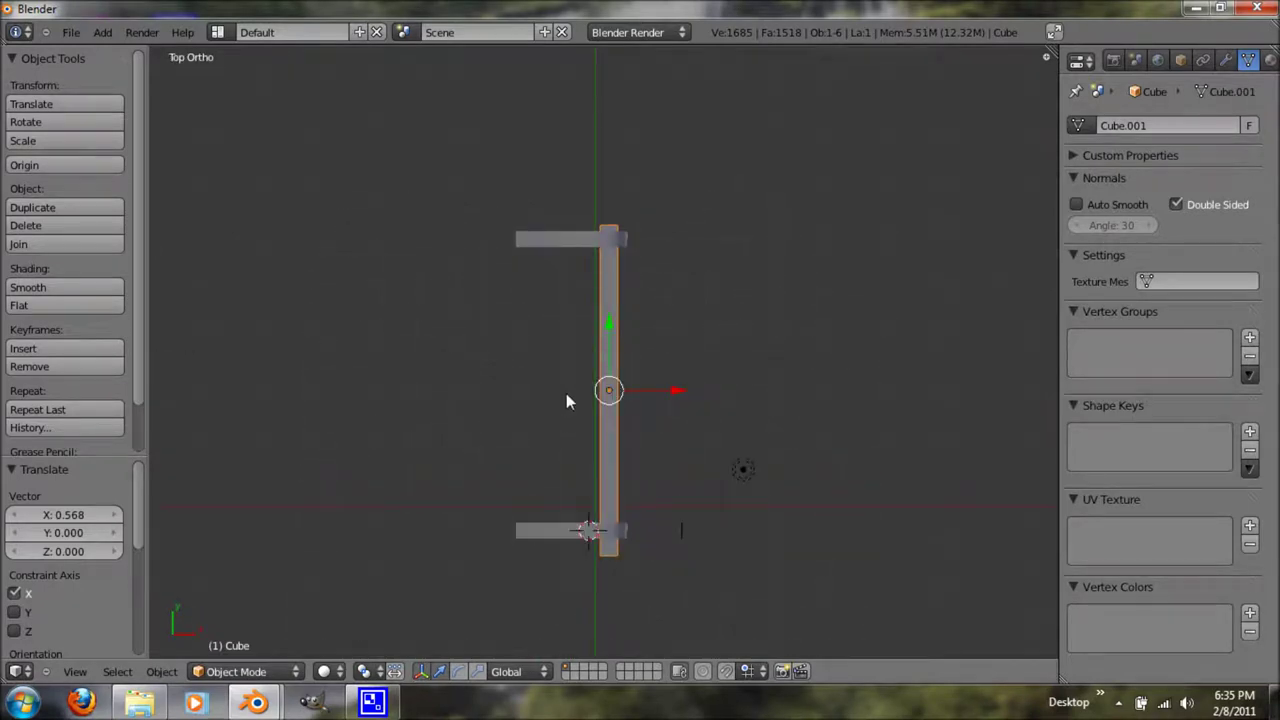
{"action": "key", "text": "shift+d"}
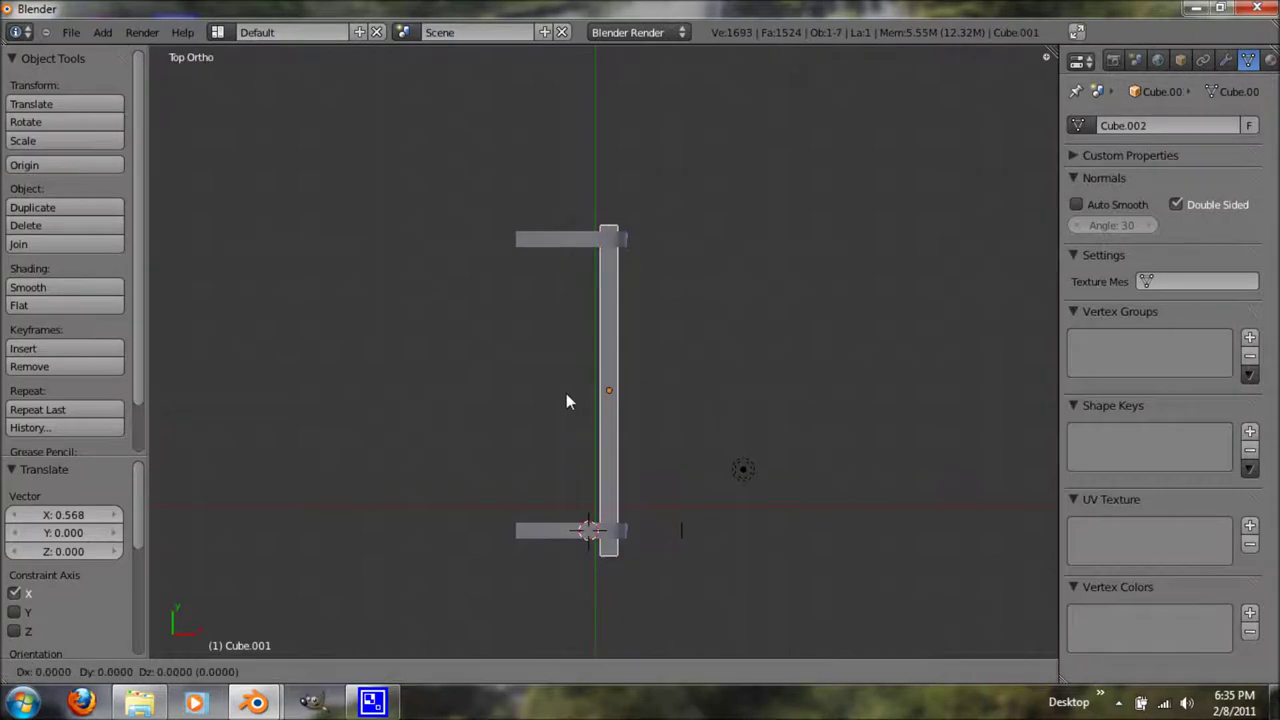
- Place four slat copies side by side along X, giving five parallel seat slats
{"action": "key", "text": "x"}
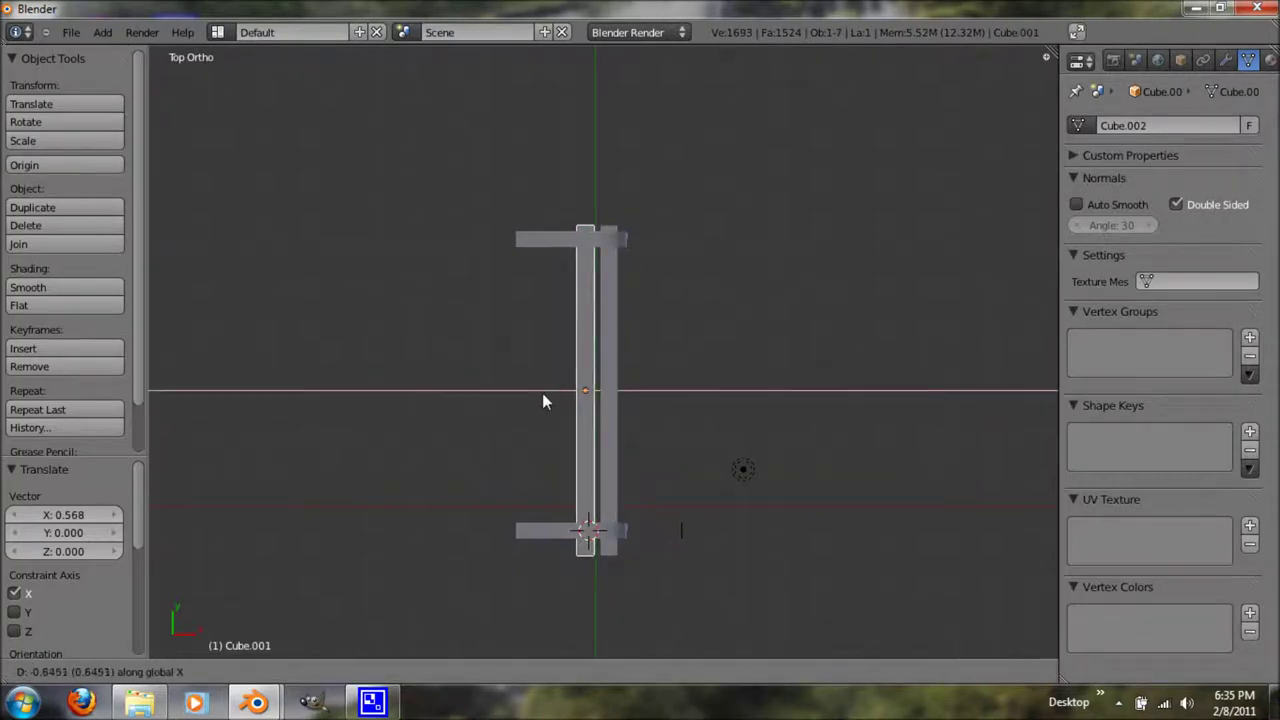
{"action": "left_click", "coordinate": [542, 400]}
{"action": "scroll", "coordinate": [542, 400], "scroll_direction": "up", "scroll_amount": 4}
{"action": "key", "text": "shift+d"}
{"action": "key", "text": "x"}
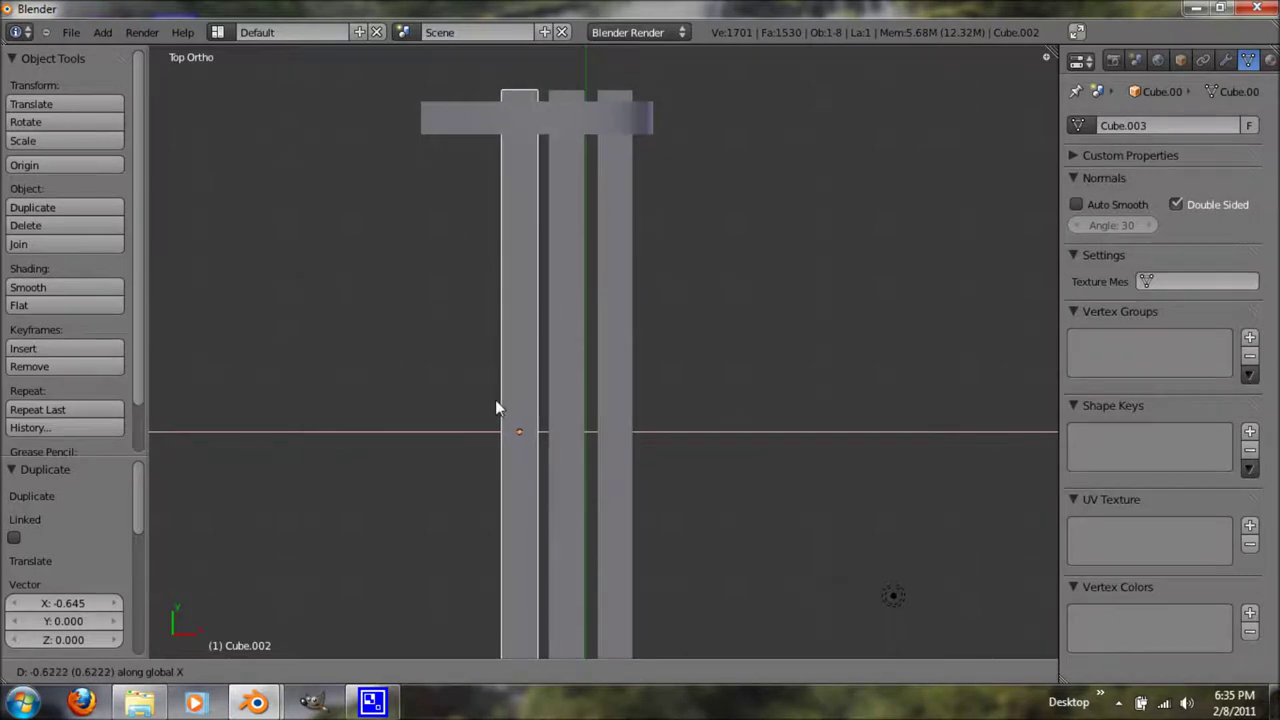
{"action": "left_click", "coordinate": [493, 401]}
{"action": "key", "text": "shift+d"}
{"action": "key", "text": "x"}
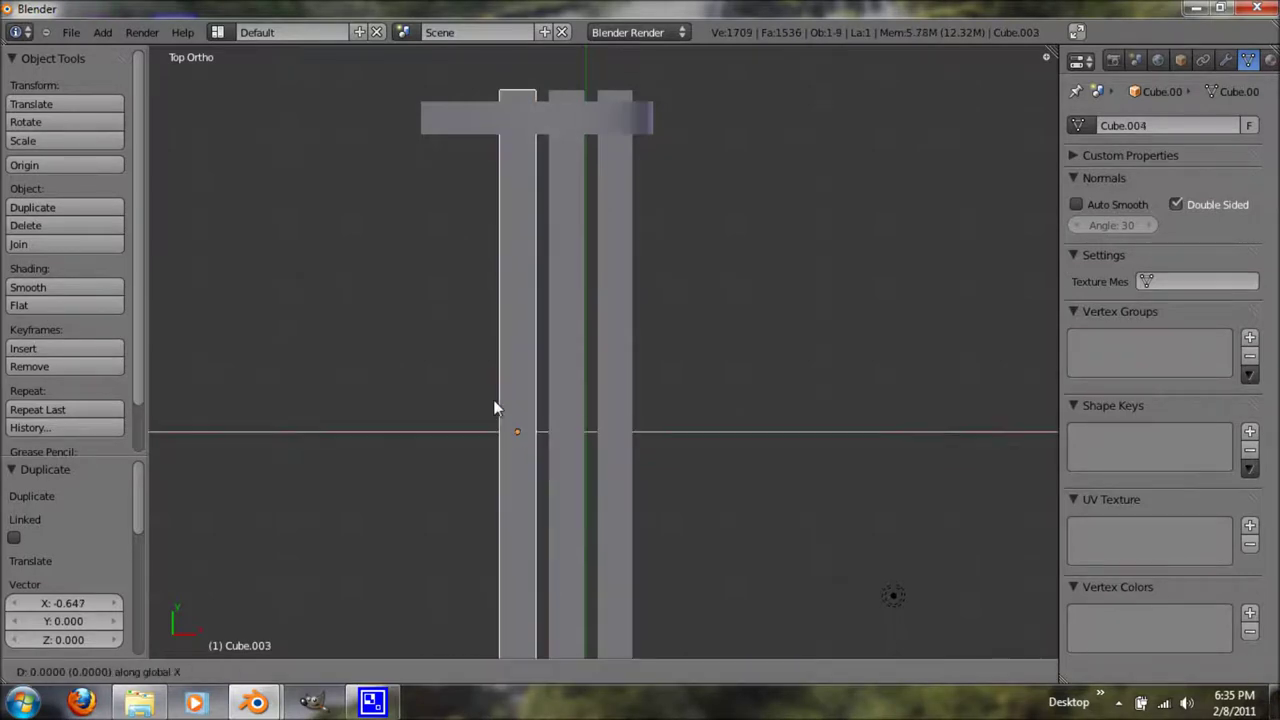
{"action": "left_click", "coordinate": [446, 416]}
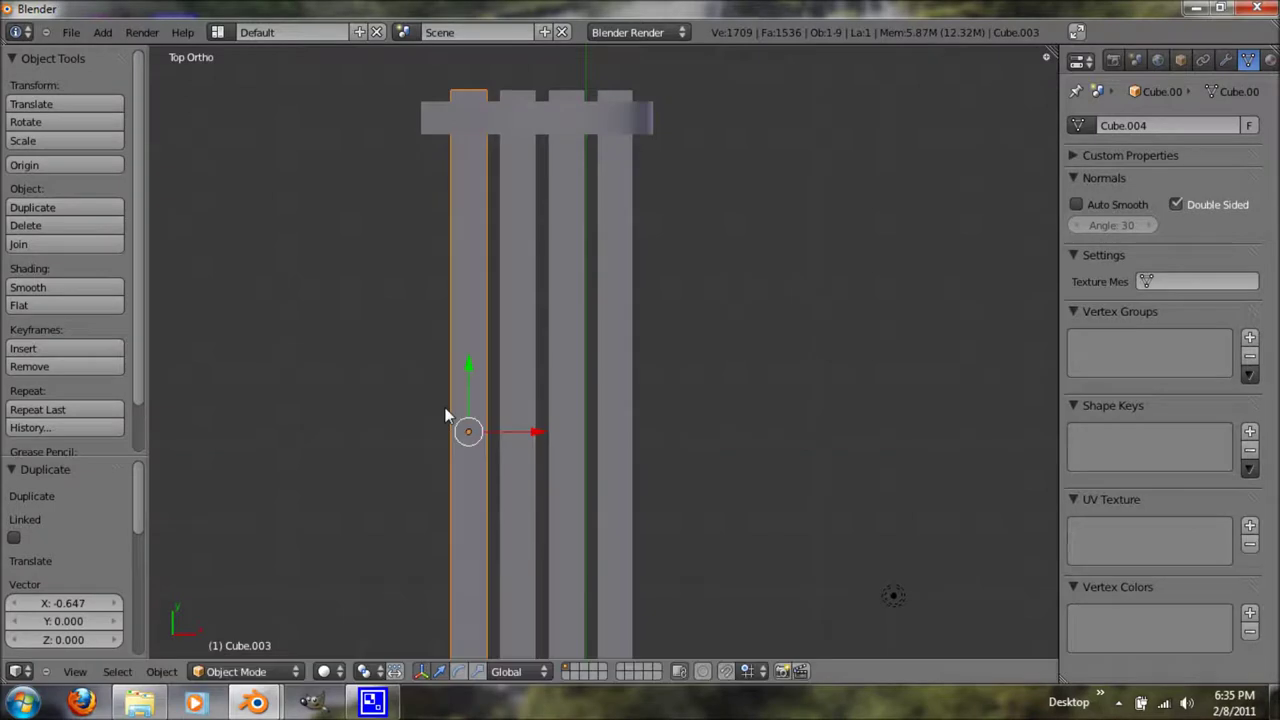
{"action": "key", "text": "shift+d"}
{"action": "key", "text": "x"}
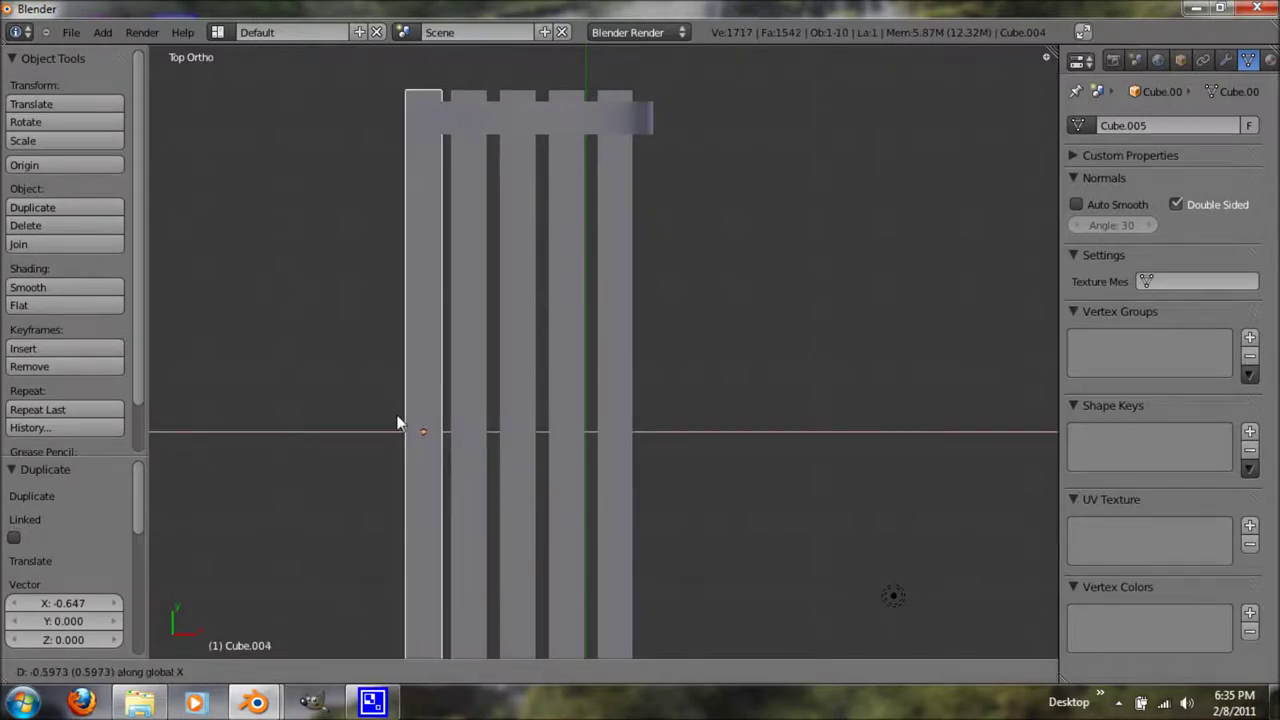
{"action": "left_click", "coordinate": [398, 422]}
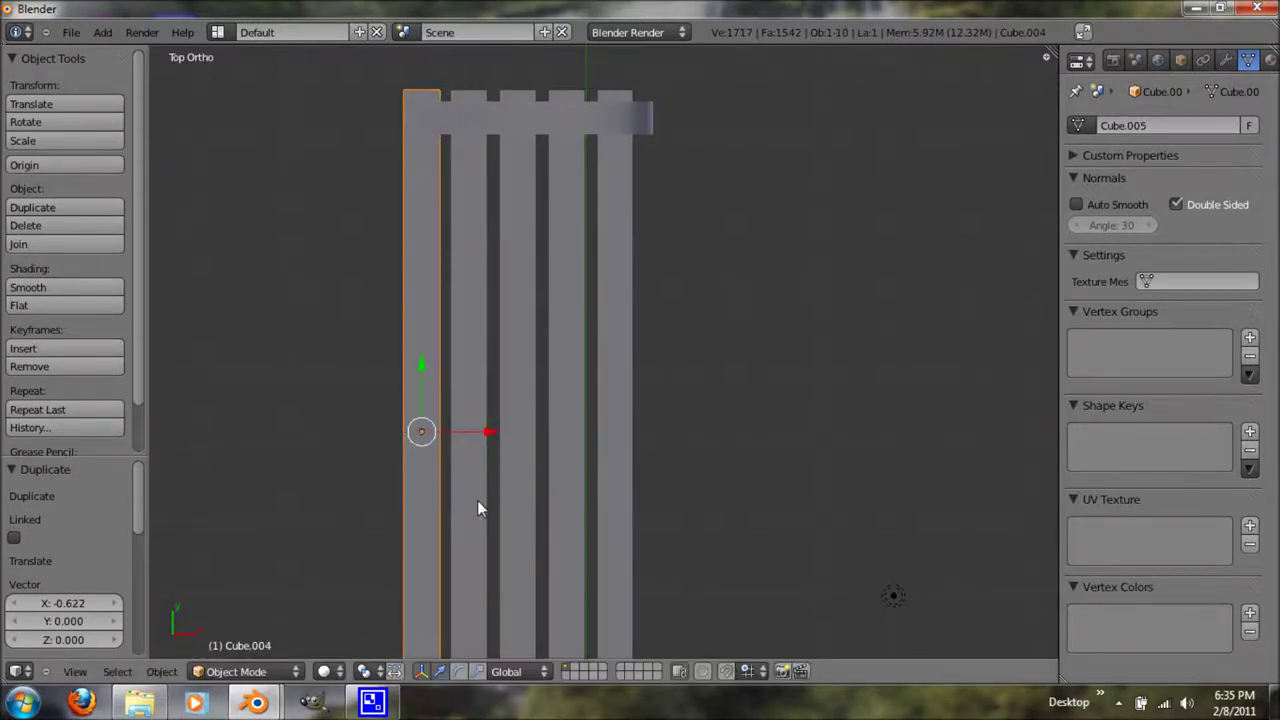
{"action": "scroll", "coordinate": [477, 500], "scroll_direction": "down", "scroll_amount": 5}
{"action": "middle_click_drag", "start_coordinate": [506, 523], "coordinate": [651, 451]}
{"action": "key", "text": "KP_1"}
{"action": "scroll", "coordinate": [626, 286], "scroll_direction": "up", "scroll_amount": 4}
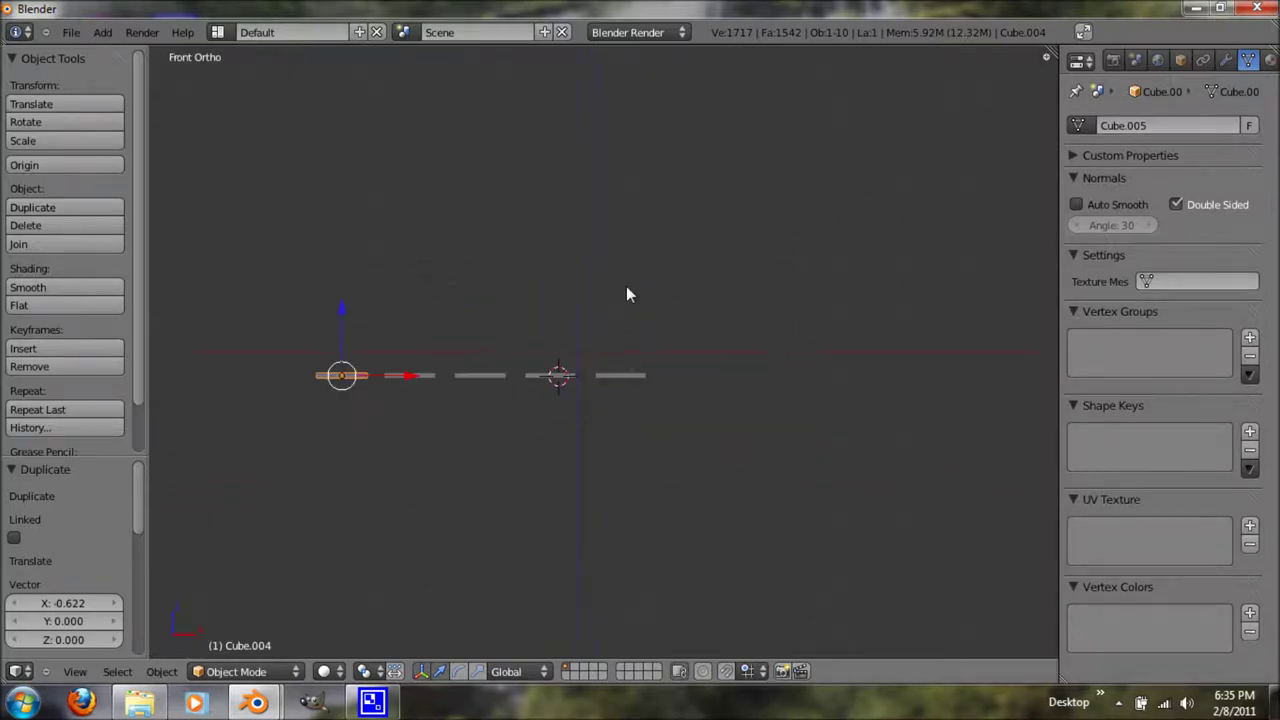
- Rotate the last slat 90 degrees around X and raise it as the first backrest slat
{"action": "middle_click_drag", "start_coordinate": [592, 291], "coordinate": [685, 341], "text": "shift"}
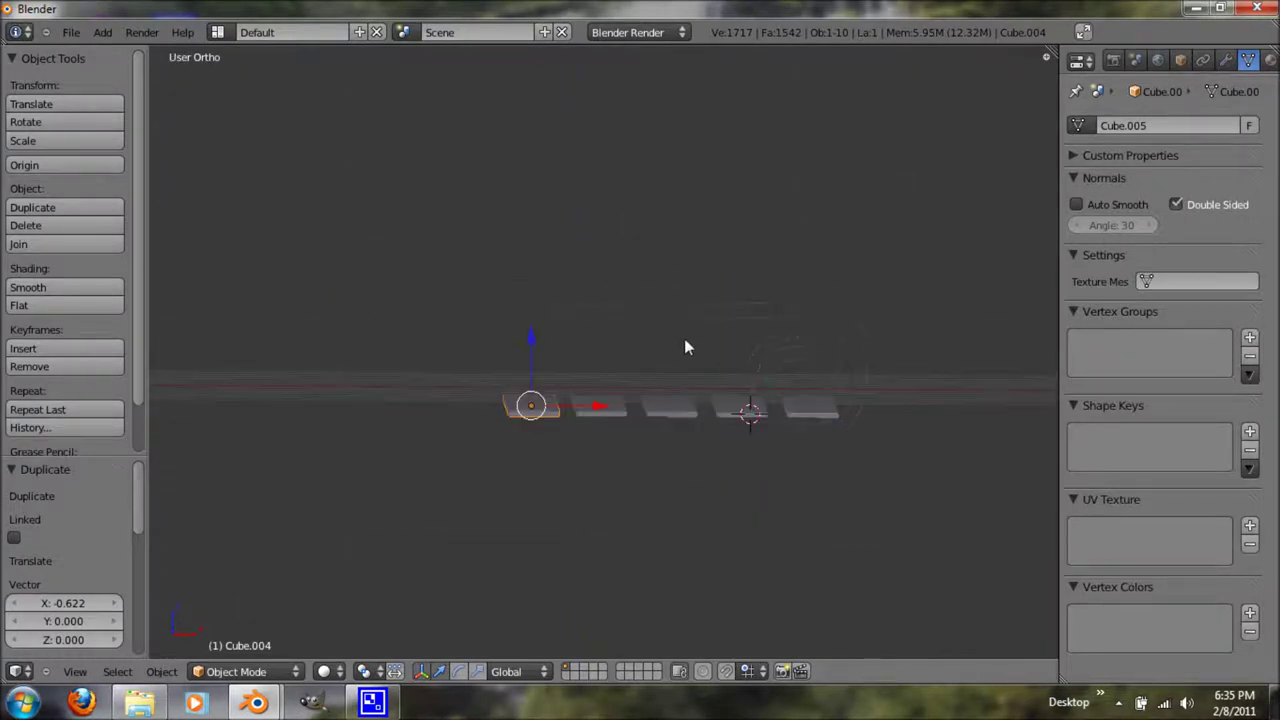
{"action": "key", "text": "KP_1"}
{"action": "key", "text": "r"}
{"action": "key", "text": "x"}
{"action": "key", "text": "9"}
{"action": "key", "text": "0"}
{"action": "key", "text": "Return"}
{"action": "left_click_drag", "start_coordinate": [526, 350], "coordinate": [533, 276]}
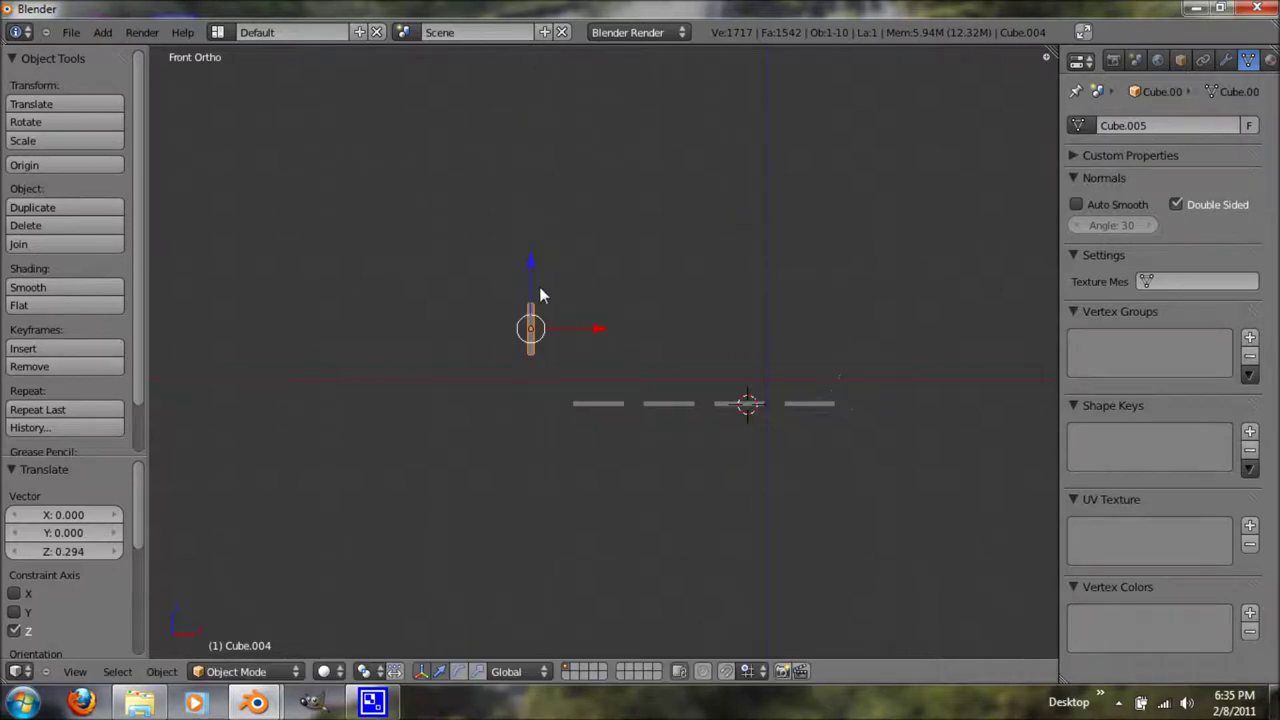
- Stack three copies of the backrest slat upward along Z, making four in total
{"action": "key", "text": "shift+d"}
{"action": "key", "text": "z"}
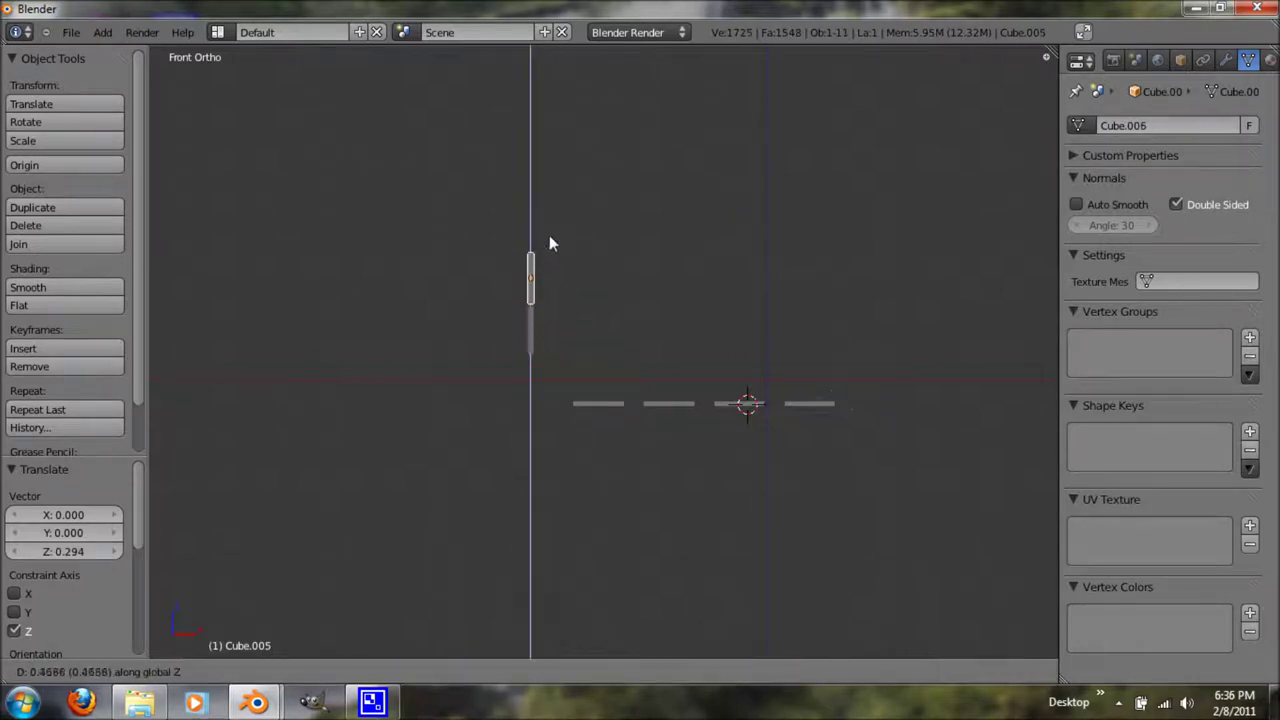
{"action": "left_click", "coordinate": [547, 218]}
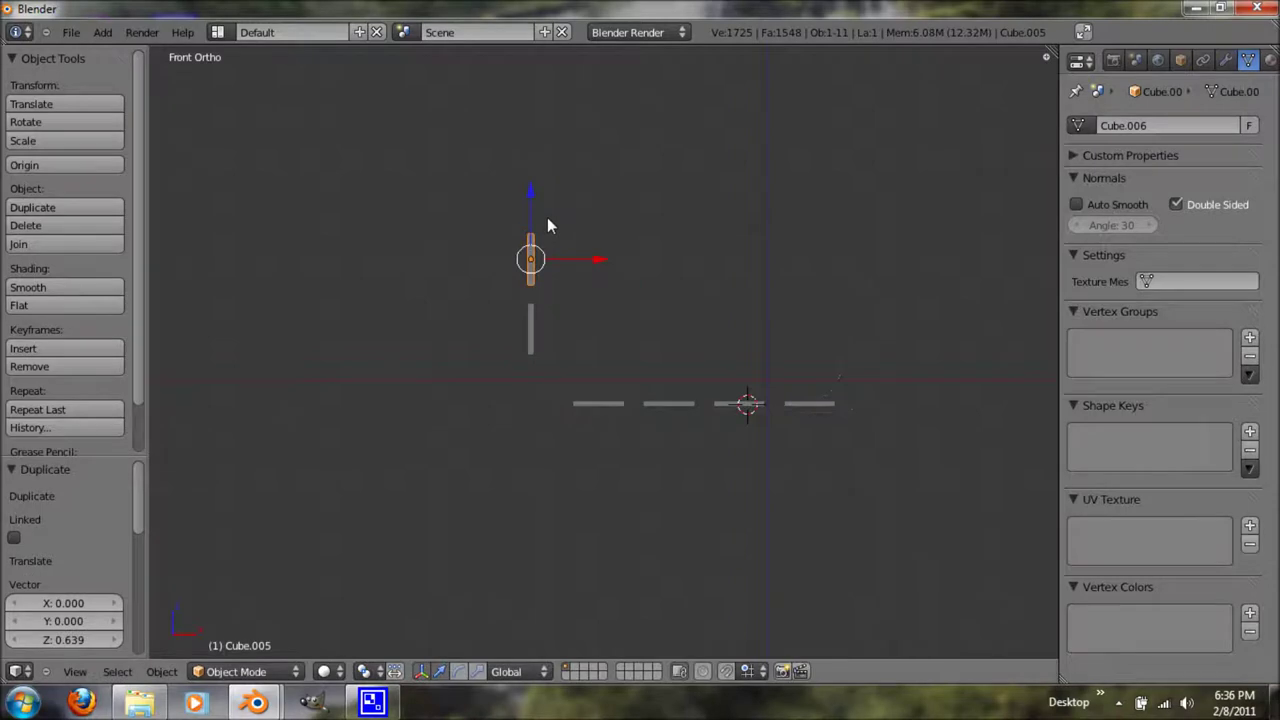
{"action": "key", "text": "shift+d"}
{"action": "key", "text": "z"}
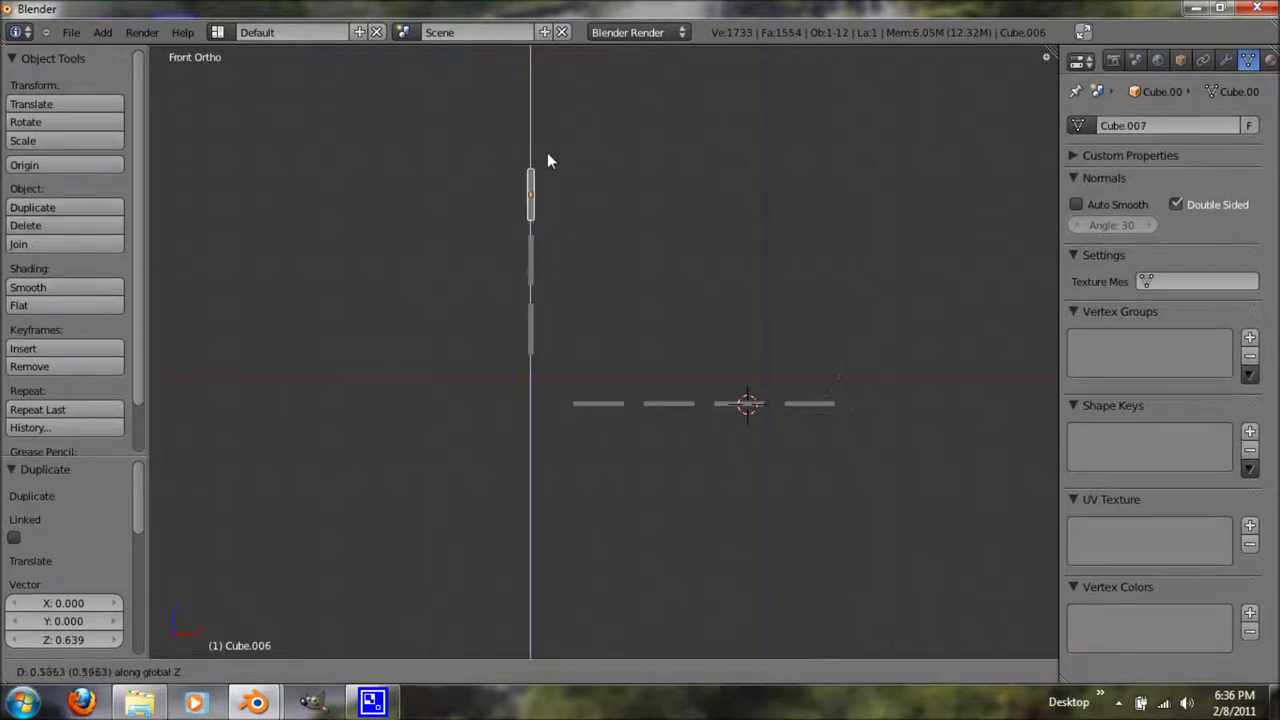
{"action": "left_click", "coordinate": [547, 159]}
{"action": "key", "text": "shift+d"}
{"action": "key", "text": "z"}
{"action": "left_click", "coordinate": [549, 78]}
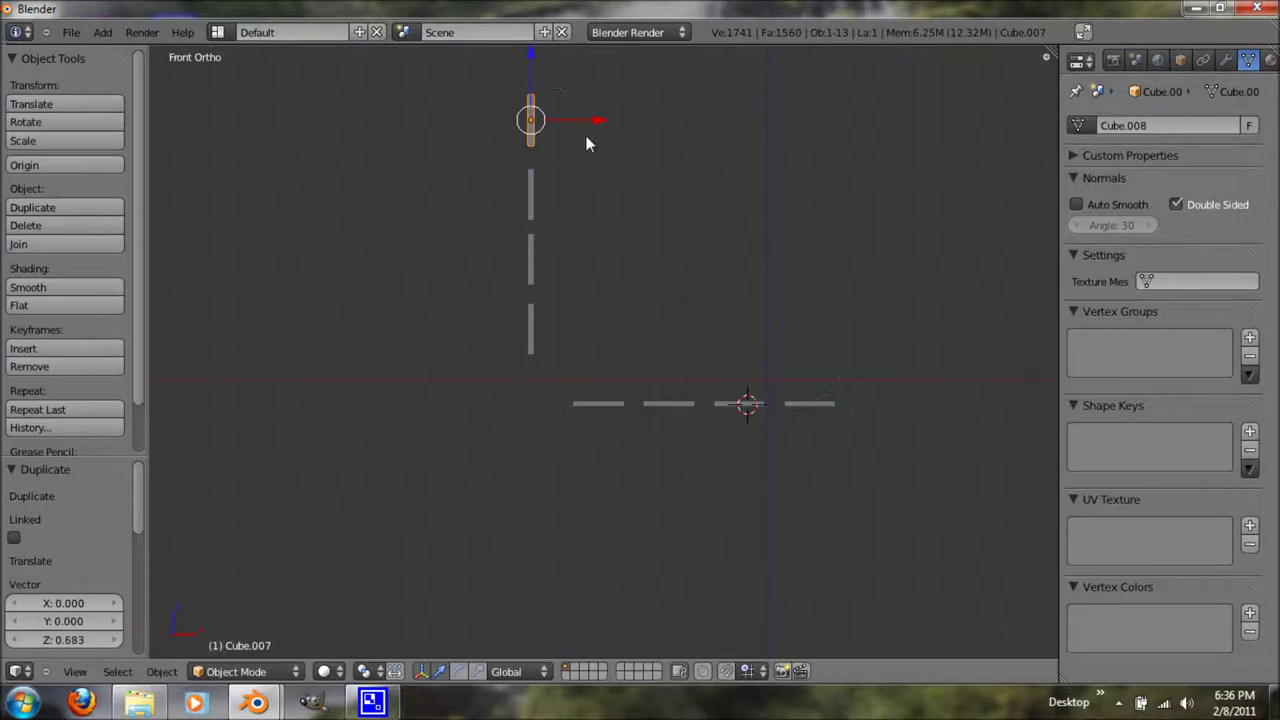
{"action": "middle_click_drag", "start_coordinate": [711, 314], "coordinate": [651, 405]}
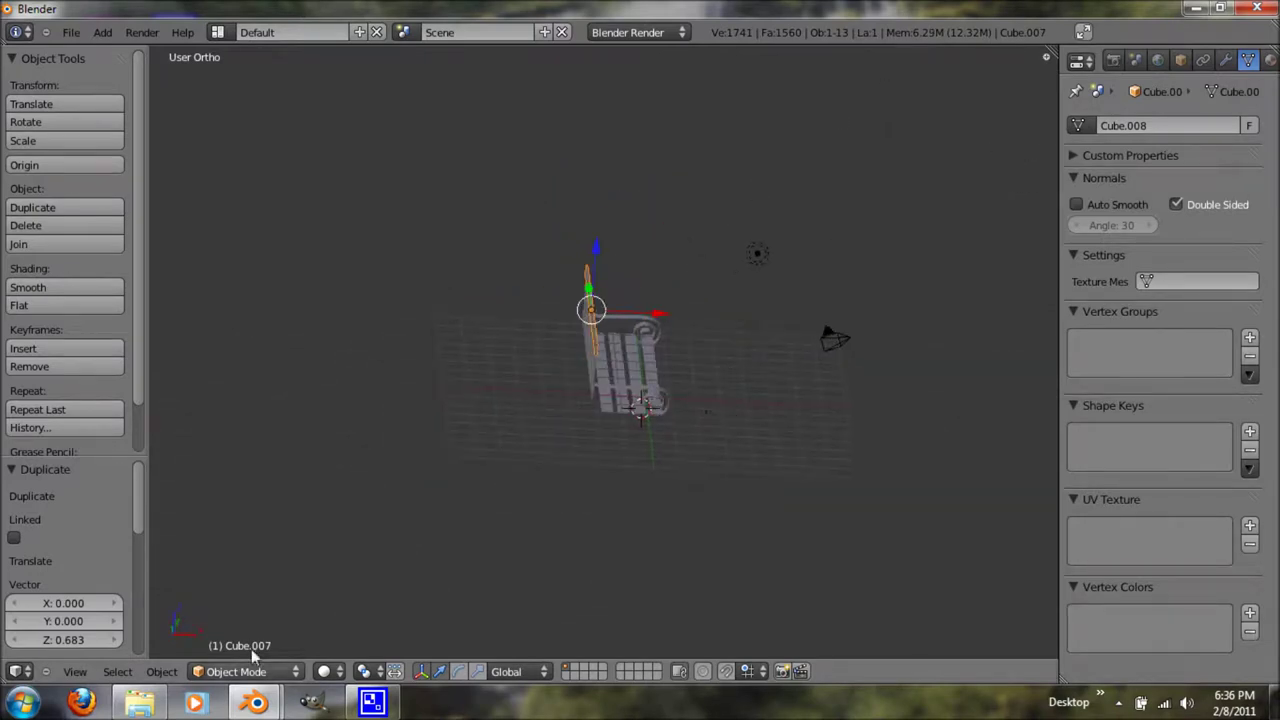
{"action": "left_click", "coordinate": [150, 705]}
{"action": "left_click", "coordinate": [150, 705]}
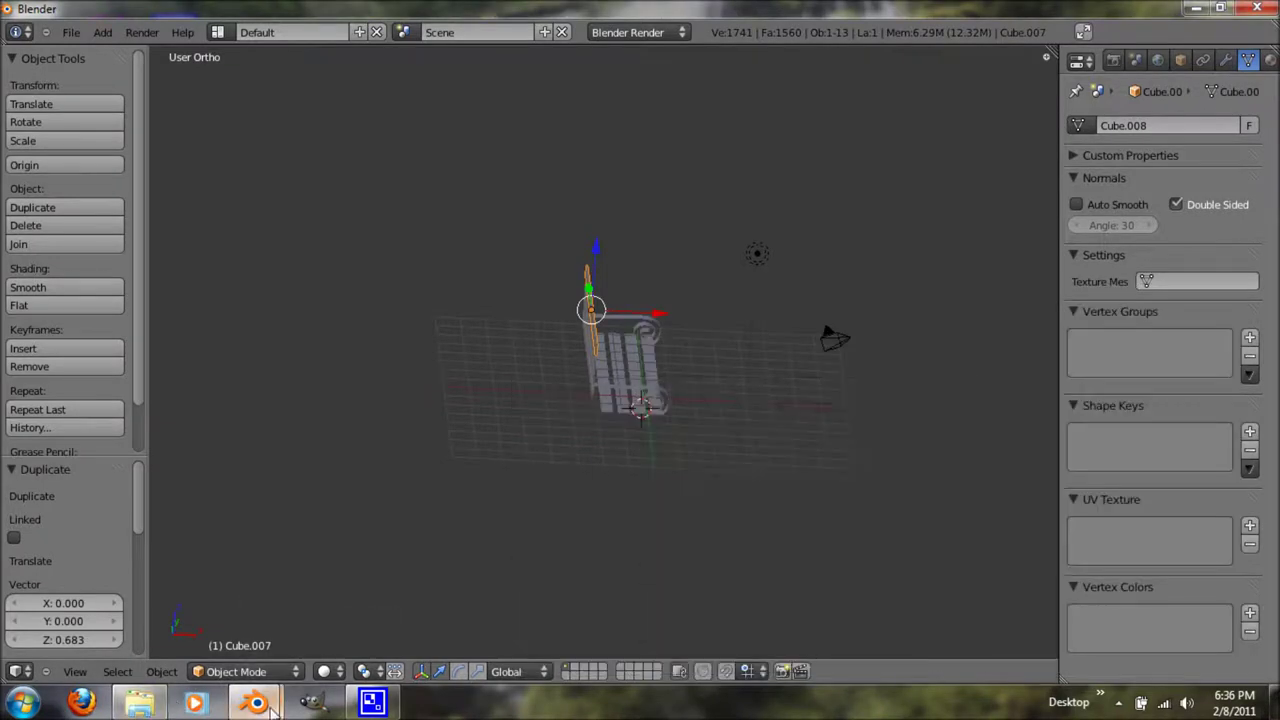
{"action": "middle_click_drag", "start_coordinate": [558, 506], "coordinate": [667, 368]}
{"action": "right_click", "coordinate": [620, 400]}
{"action": "scroll", "coordinate": [620, 400], "scroll_direction": "up", "scroll_amount": 5}
{"action": "key", "text": "KP_1"}
{"action": "scroll", "coordinate": [658, 322], "scroll_direction": "up", "scroll_amount": 4}
{"action": "scroll", "coordinate": [658, 322], "scroll_direction": "down", "scroll_amount": 3}
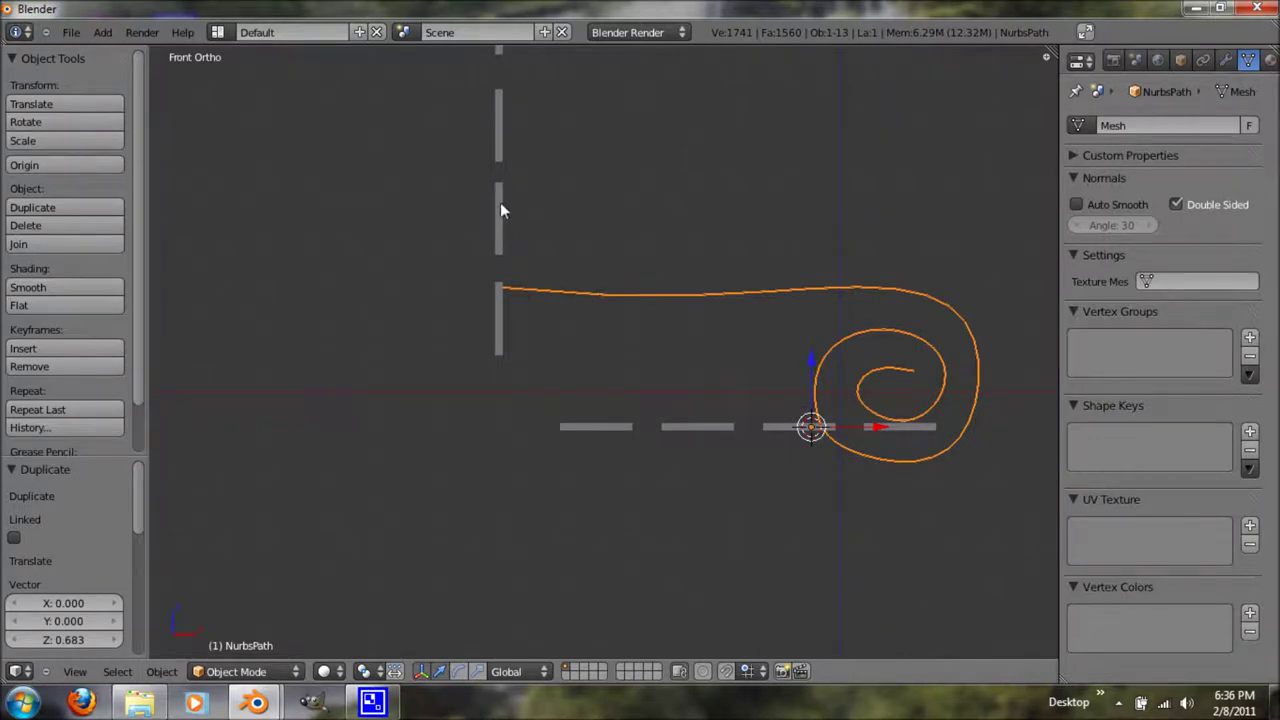
{"action": "middle_click_drag", "start_coordinate": [889, 451], "coordinate": [520, 561]}
{"action": "scroll", "coordinate": [519, 552], "scroll_direction": "down", "scroll_amount": 3}
{"action": "mouse_move", "coordinate": [517, 509]}
{"action": "middle_mouse_down"}
{"action": "mouse_move", "coordinate": [343, 503]}
{"action": "mouse_move", "coordinate": [502, 514]}
{"action": "mouse_move", "coordinate": [417, 489]}
{"action": "mouse_move", "coordinate": [336, 490]}
{"action": "mouse_move", "coordinate": [285, 462]}
{"action": "mouse_move", "coordinate": [240, 377]}
{"action": "mouse_move", "coordinate": [437, 514]}
{"action": "mouse_move", "coordinate": [504, 523]}
{"action": "middle_mouse_up"}
{"action": "middle_click_drag", "start_coordinate": [427, 425], "coordinate": [563, 516]}
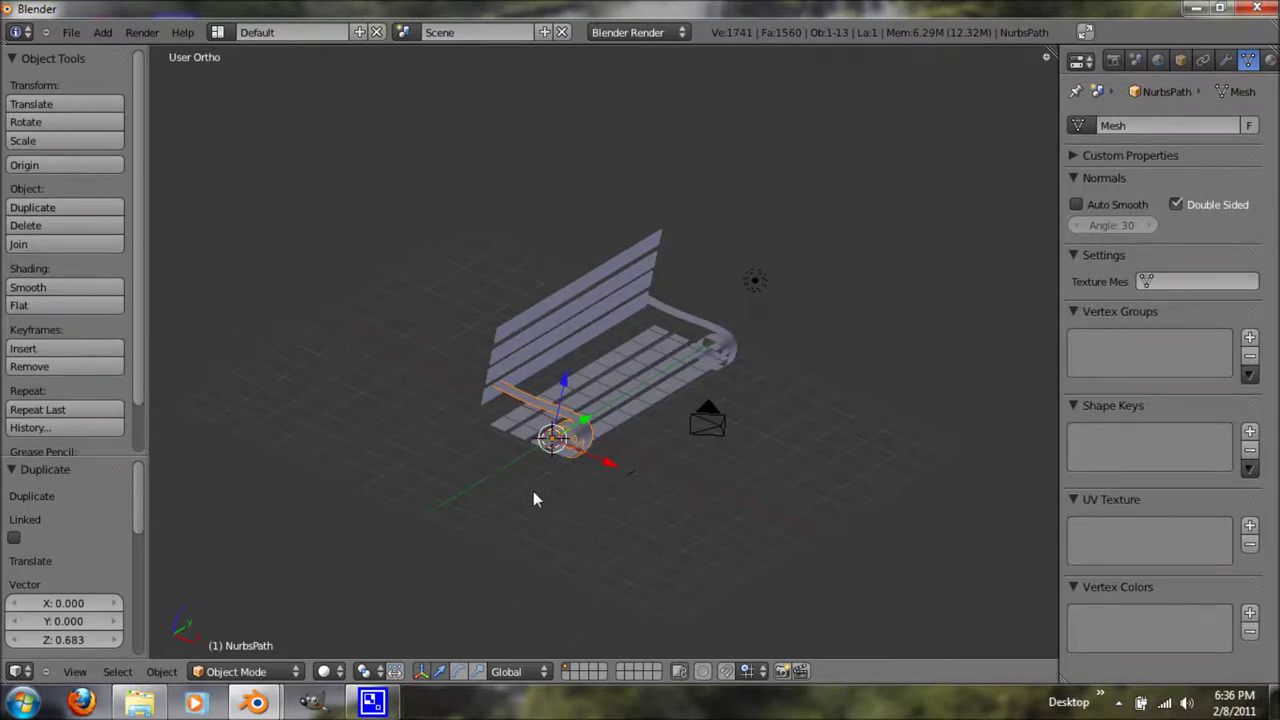
{"action": "key", "text": "KP_7"}
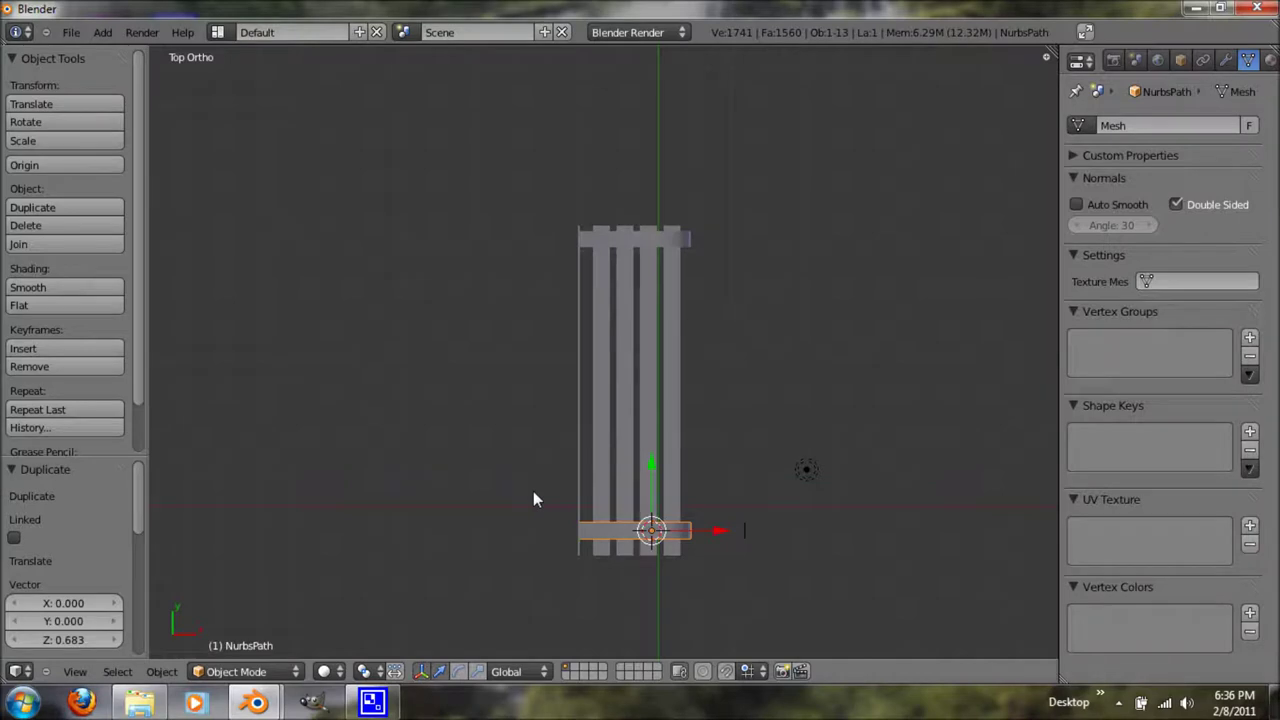
- Add a new path curve and move it forward to Y -2.167
{"action": "left_click", "coordinate": [101, 33]}
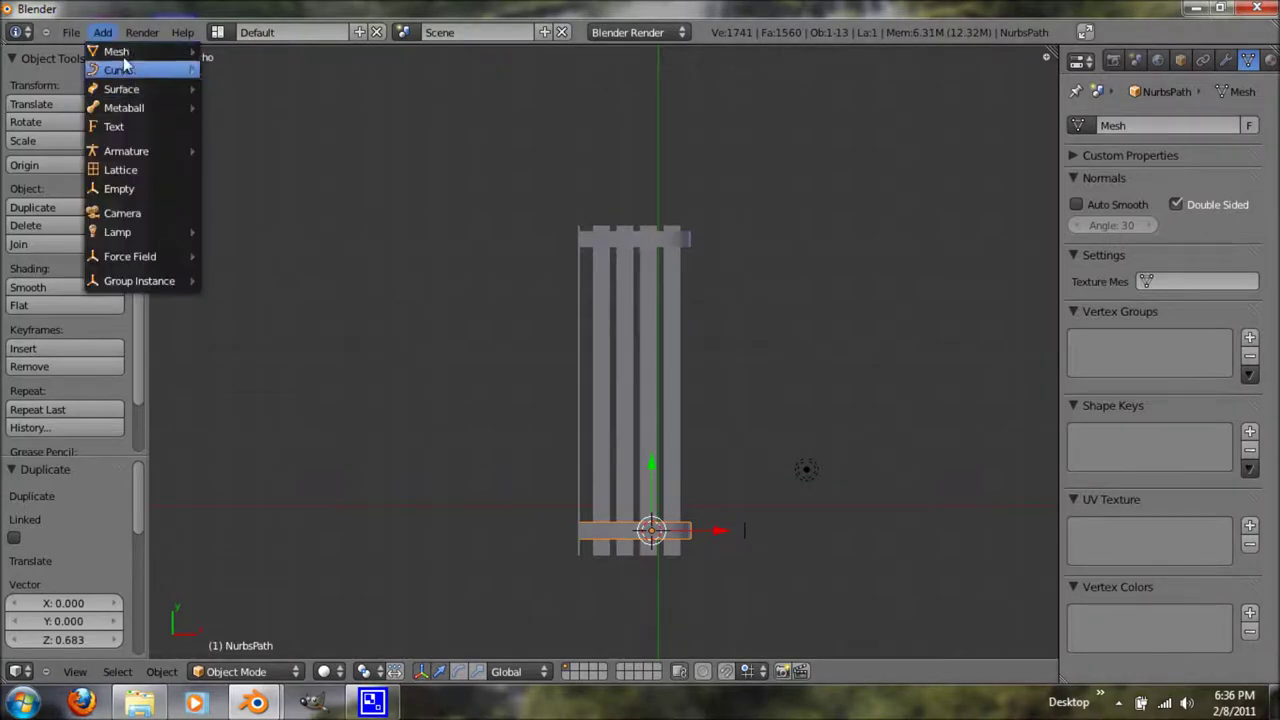
{"action": "mouse_move", "coordinate": [175, 68]}
{"action": "left_click", "coordinate": [276, 145]}
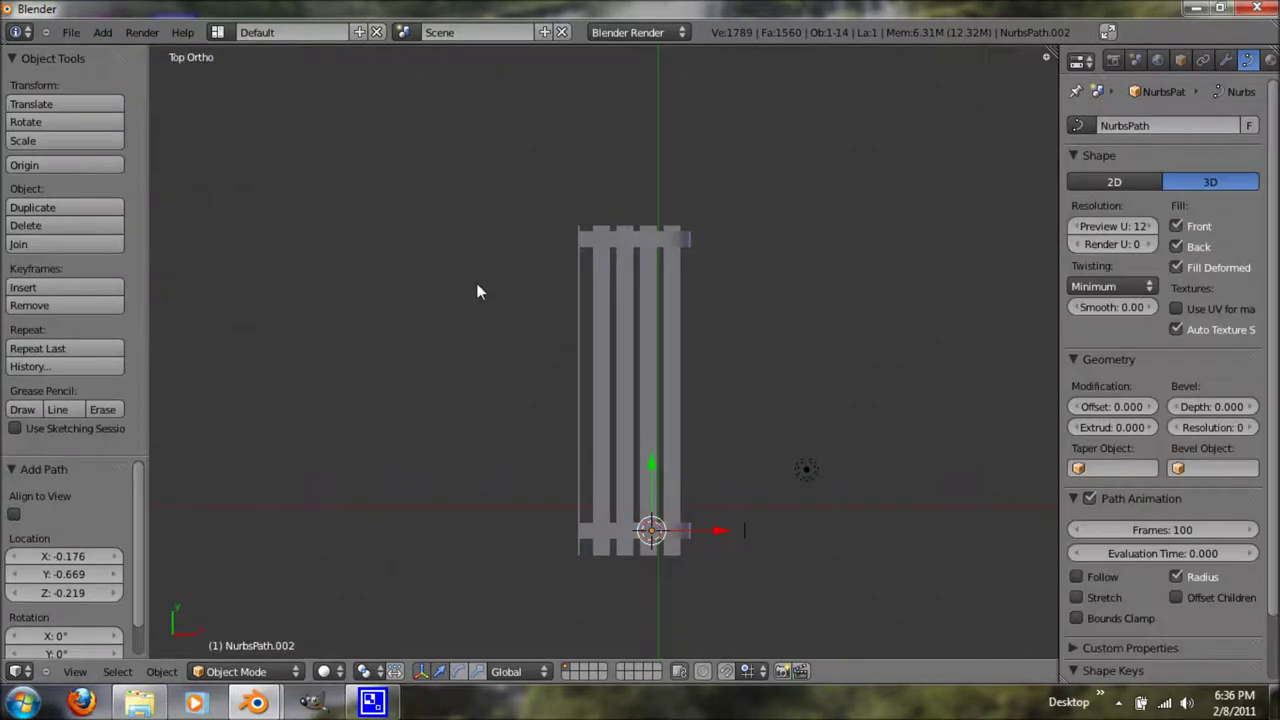
{"action": "left_click_drag", "start_coordinate": [654, 468], "coordinate": [665, 546]}
{"action": "scroll", "coordinate": [667, 578], "scroll_direction": "down", "scroll_amount": 1}
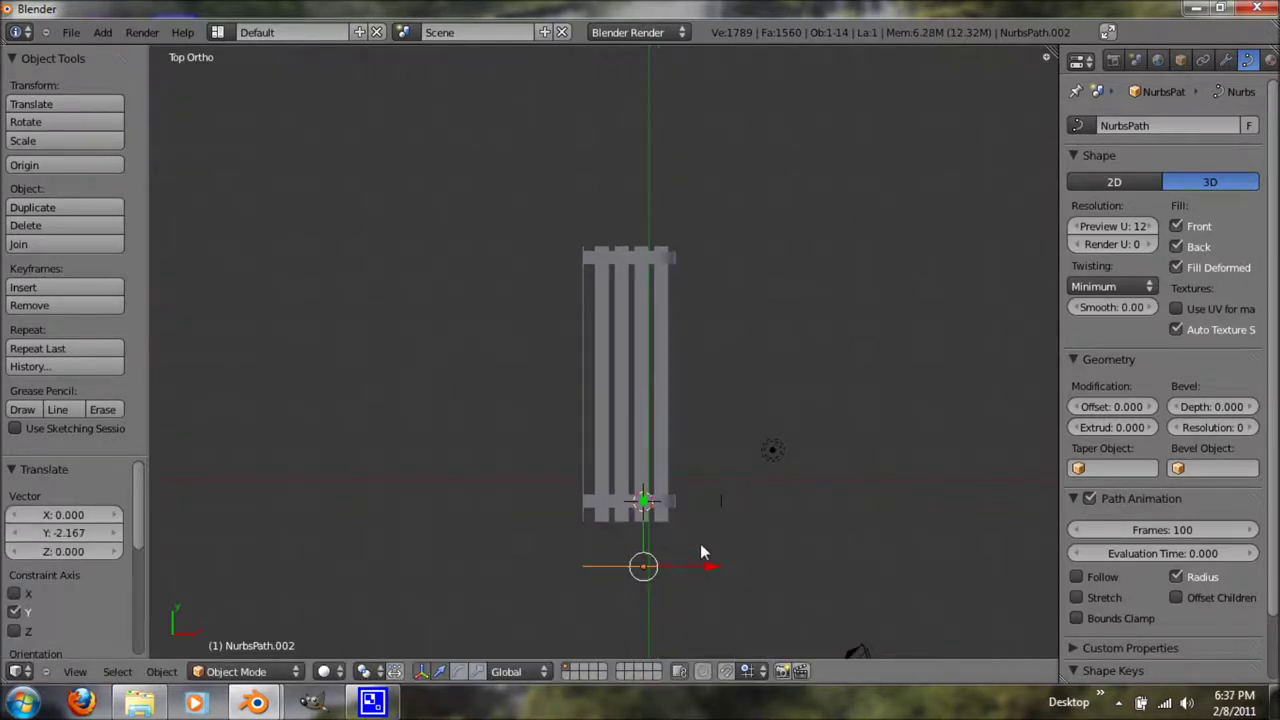
- Set the path's bevel object to BezierCurve and enter Edit Mode on it
{"action": "left_click", "coordinate": [1205, 470]}
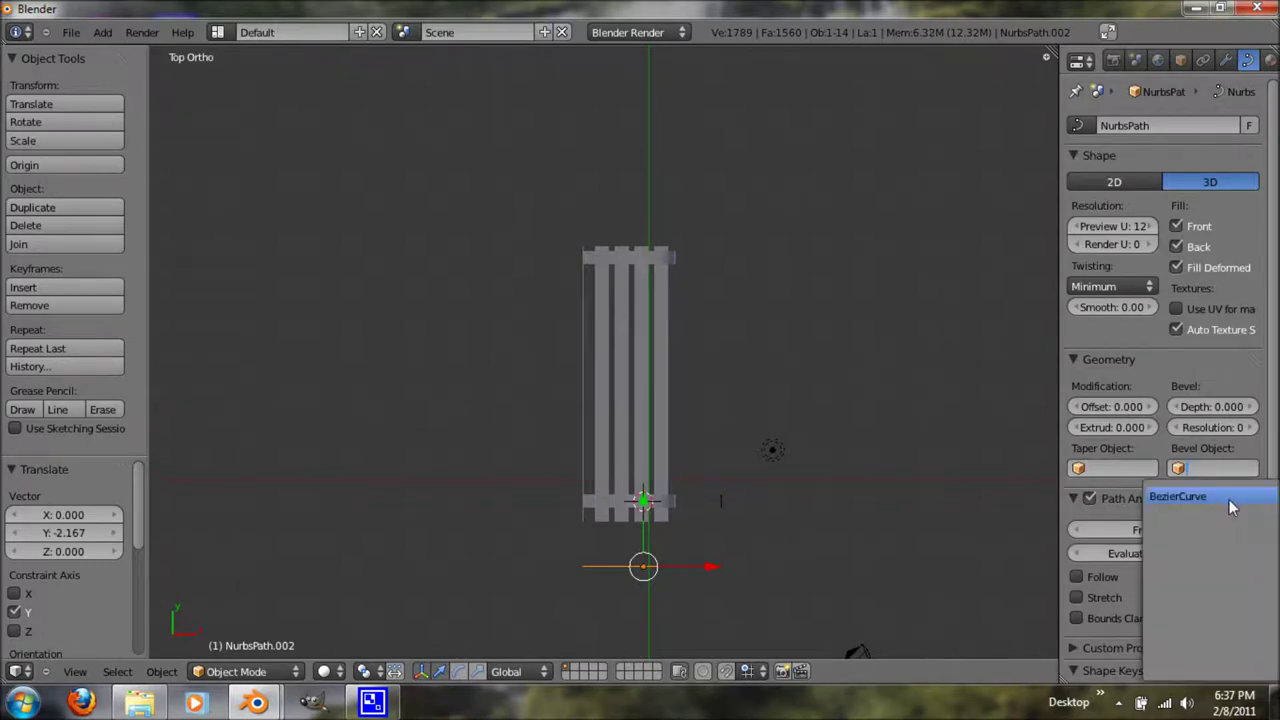
{"action": "left_click", "coordinate": [1180, 496]}
{"action": "middle_click_drag", "start_coordinate": [709, 602], "coordinate": [682, 384]}
{"action": "middle_click_drag", "start_coordinate": [709, 443], "coordinate": [666, 372]}
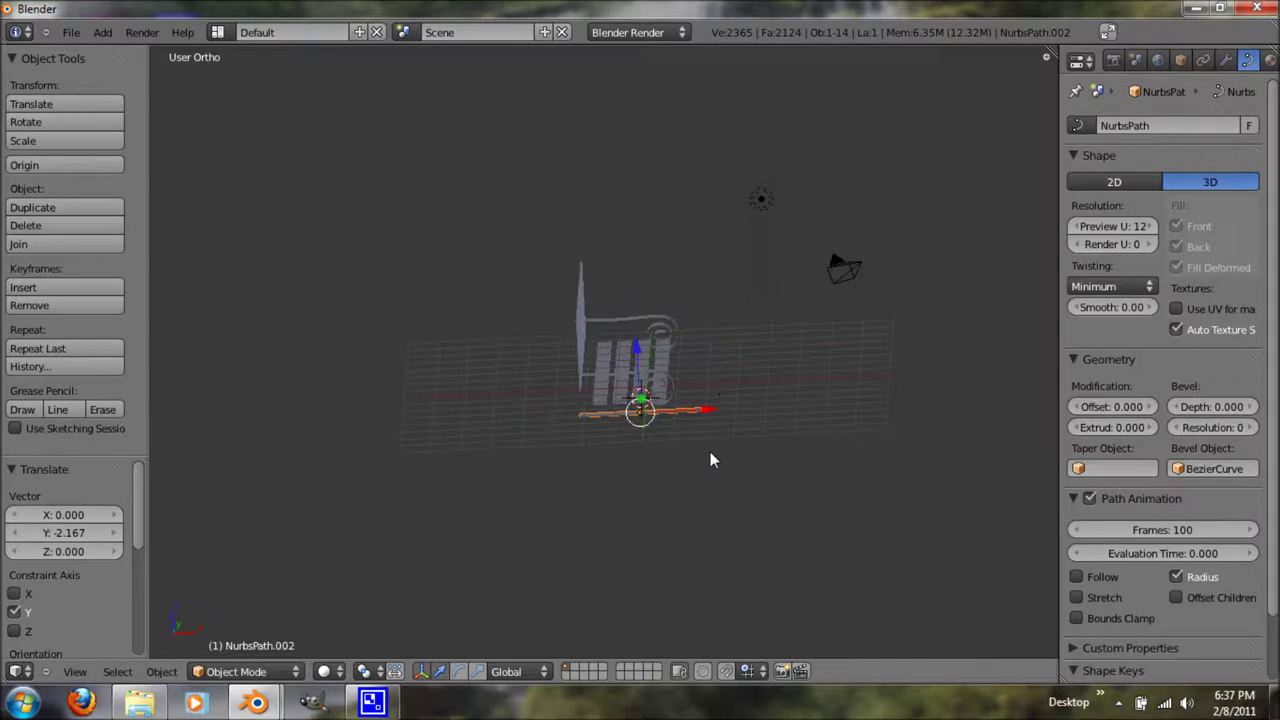
{"action": "key", "text": "KP_1"}
{"action": "scroll", "coordinate": [668, 425], "scroll_direction": "up", "scroll_amount": 3}
{"action": "middle_click_drag", "start_coordinate": [651, 416], "coordinate": [493, 395], "text": "shift"}
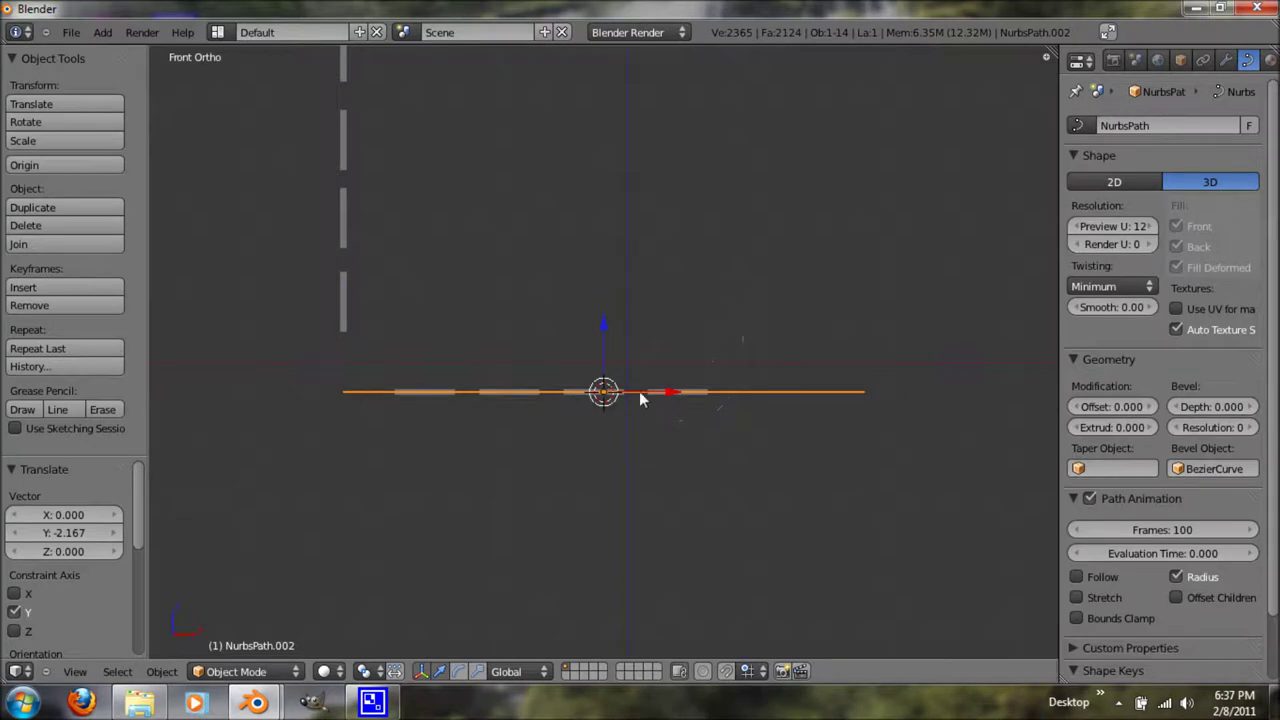
{"action": "key", "text": "Tab"}
- Select both end points of the path and lower them along Z in wireframe
{"action": "right_click", "coordinate": [866, 395]}
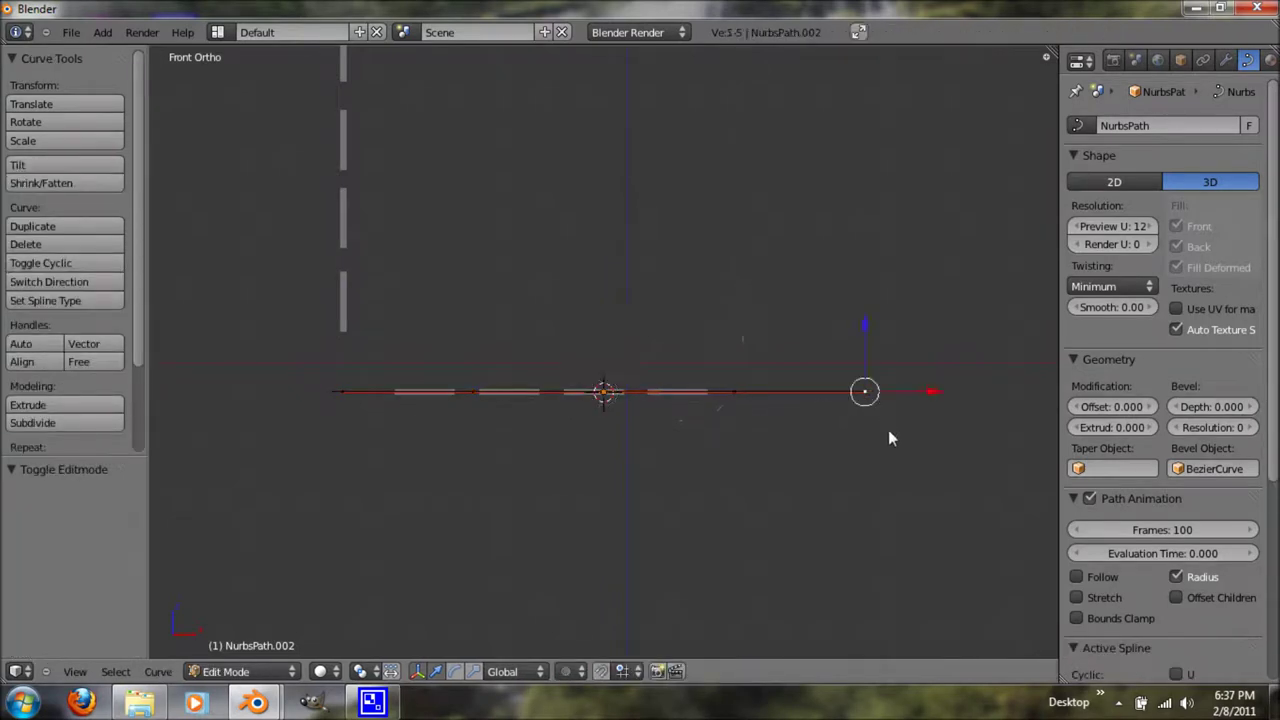
{"action": "right_click", "coordinate": [347, 394], "text": "shift"}
{"action": "key", "text": "z"}
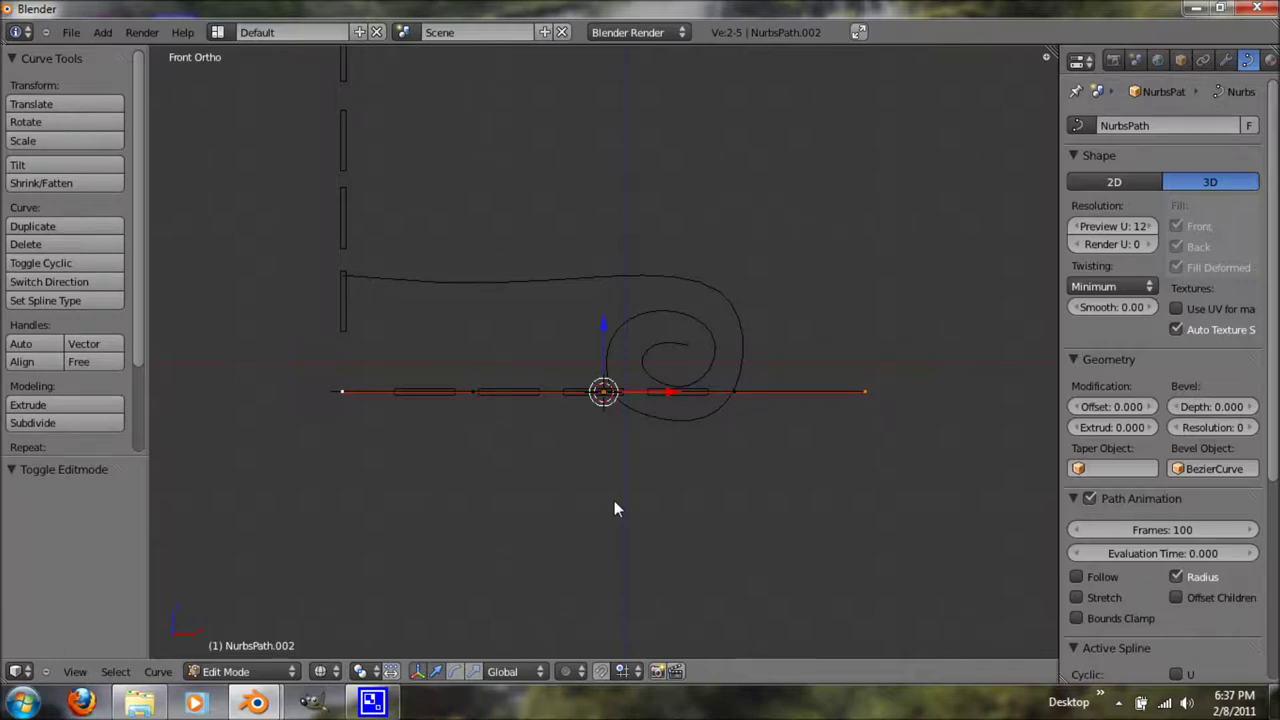
{"action": "key", "text": "g"}
{"action": "key", "text": "z"}
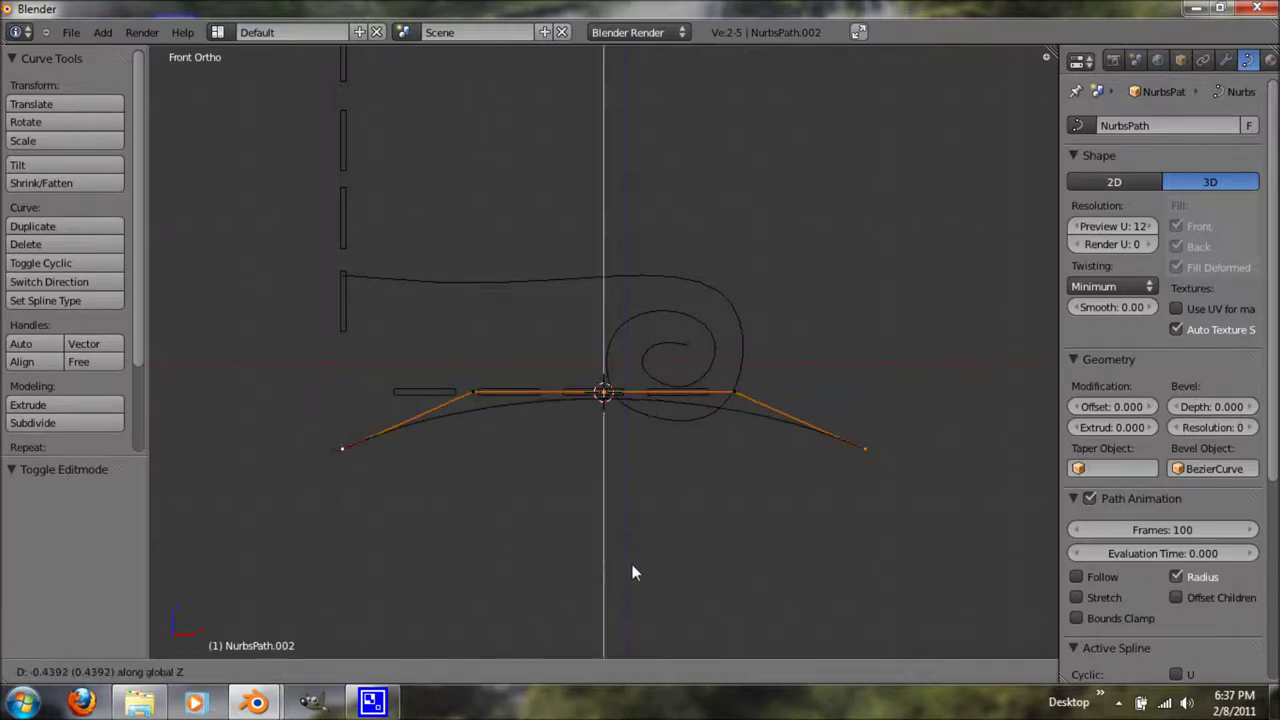
{"action": "left_click", "coordinate": [598, 166]}
{"action": "scroll", "coordinate": [598, 167], "scroll_direction": "down", "scroll_amount": 2}
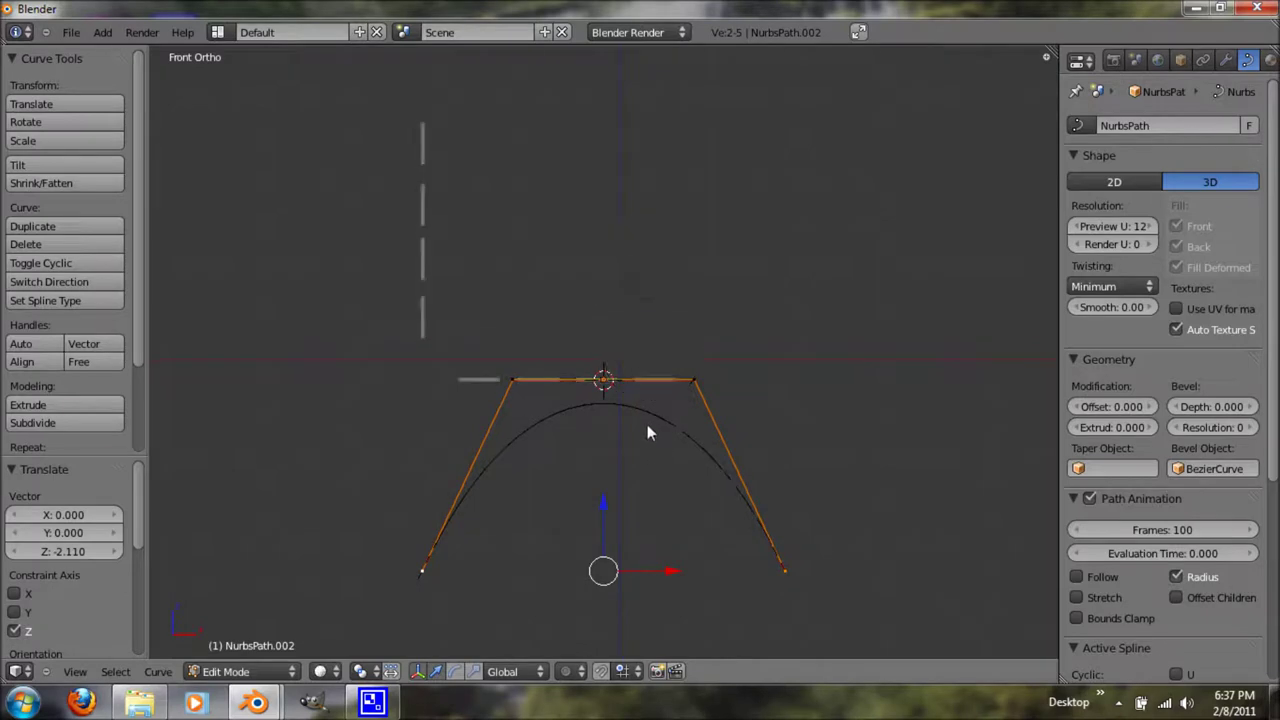
- Raise and narrow the points into an arch, slide it left, and render
{"action": "key", "text": "g"}
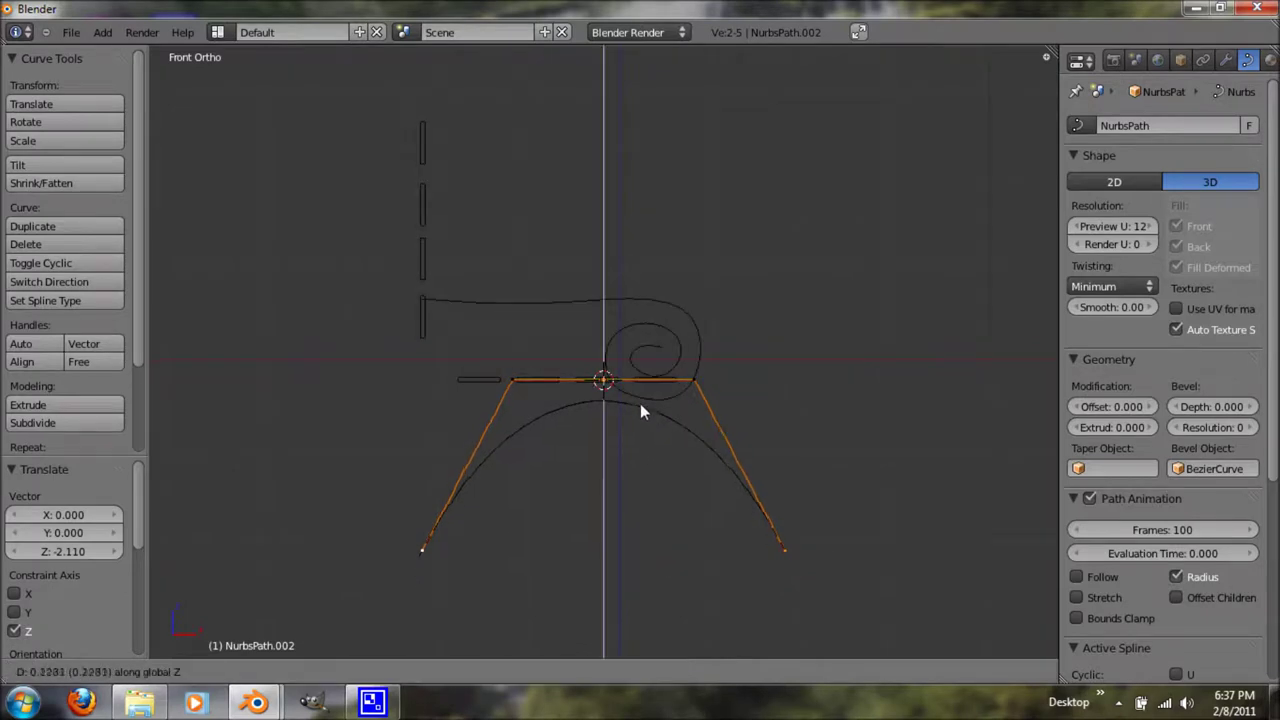
{"action": "left_click", "coordinate": [640, 405]}
{"action": "key", "text": "s"}
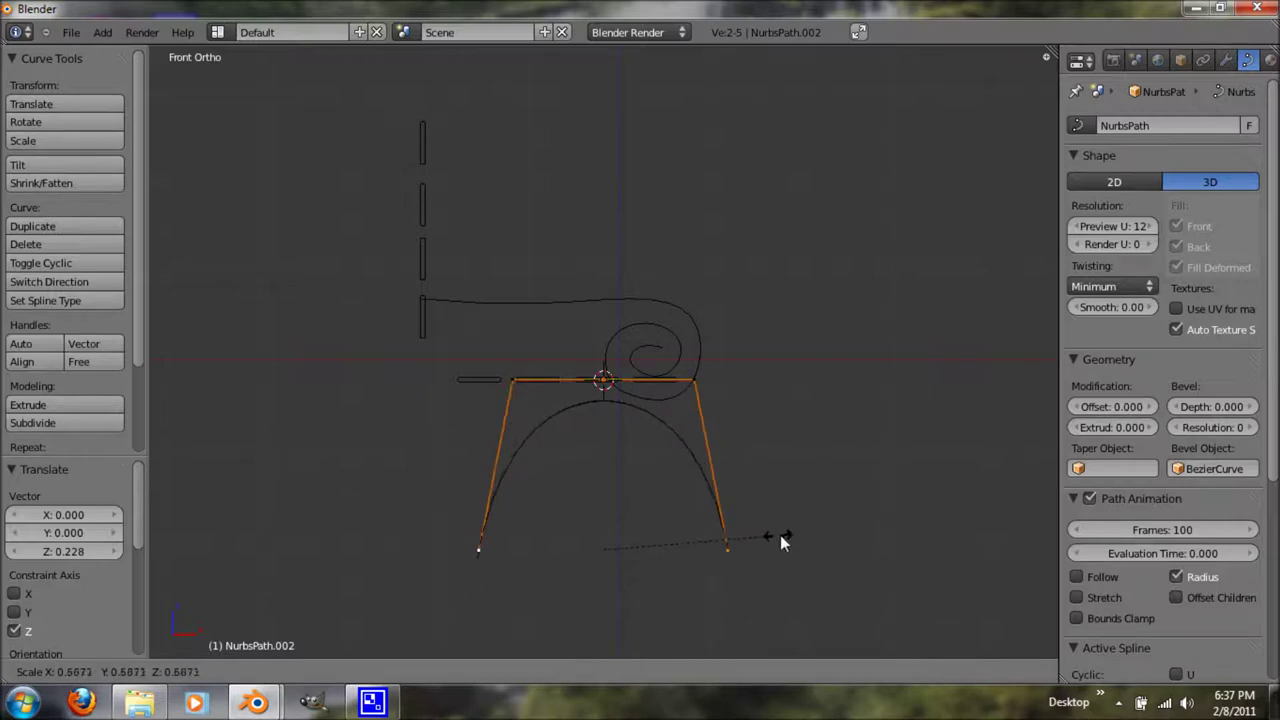
{"action": "left_click", "coordinate": [812, 540]}
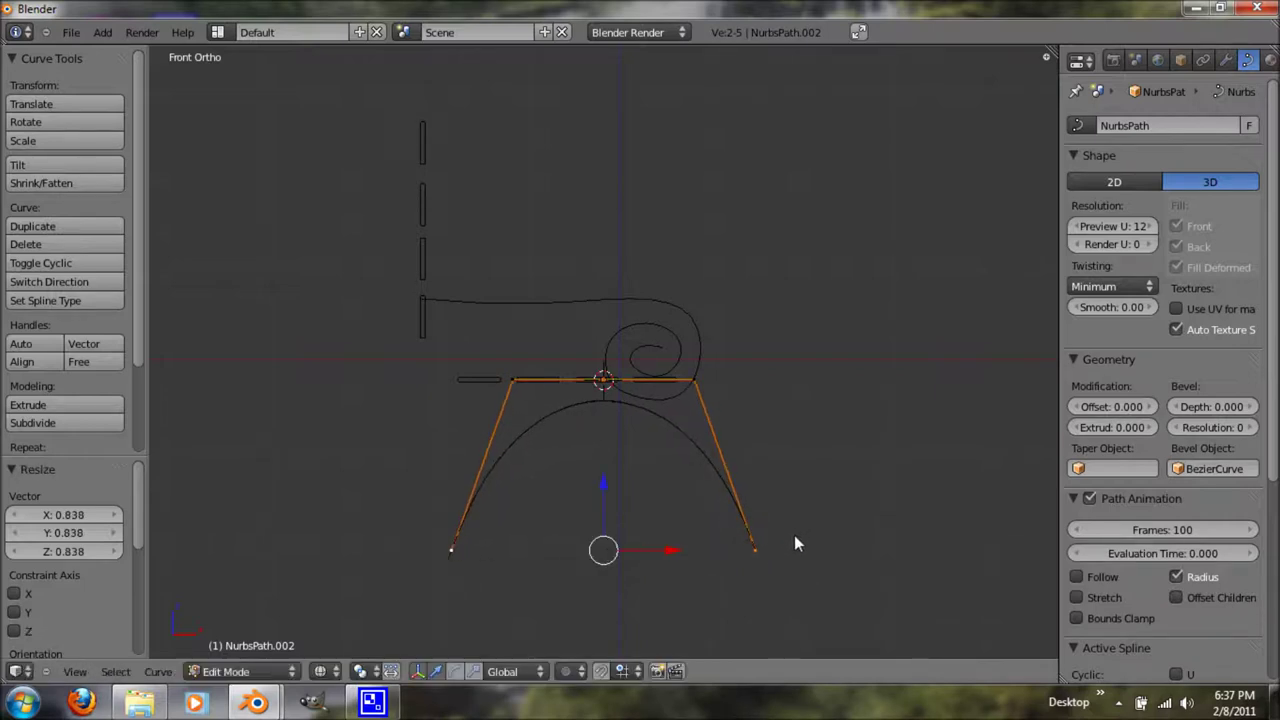
{"action": "key", "text": "a"}
{"action": "left_click_drag", "start_coordinate": [666, 445], "coordinate": [633, 450]}
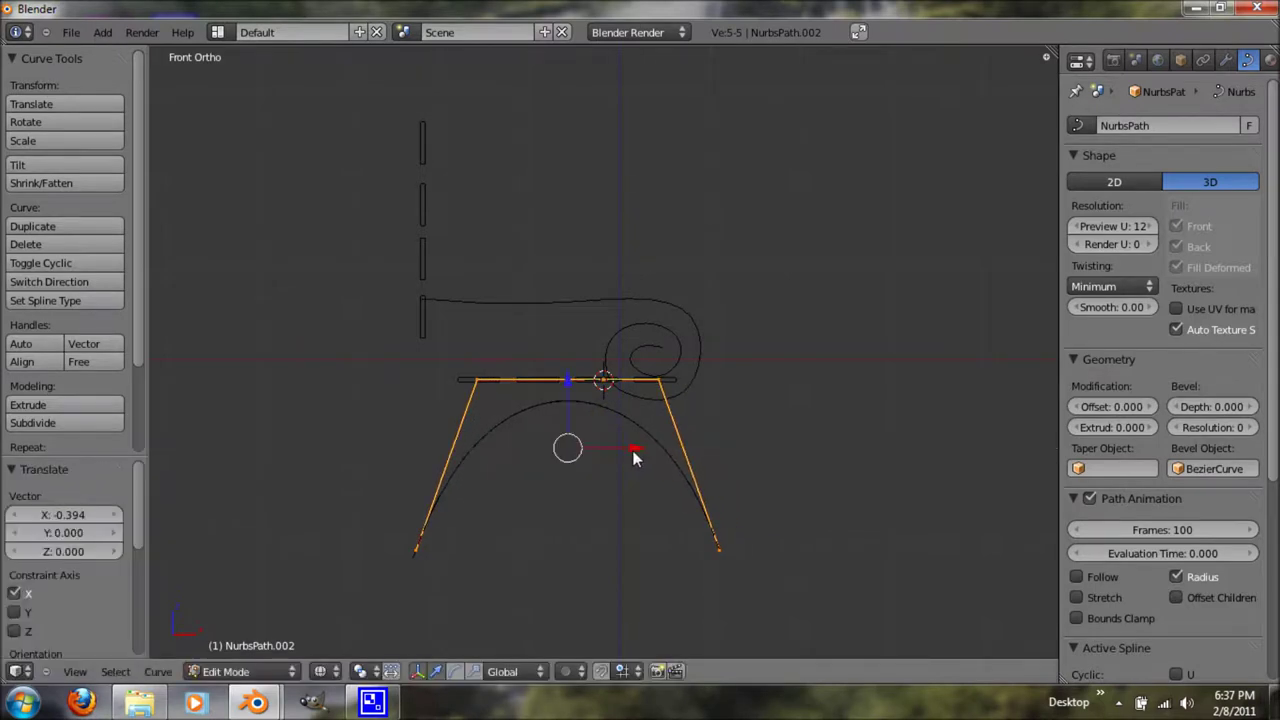
{"action": "key", "text": "F12"}
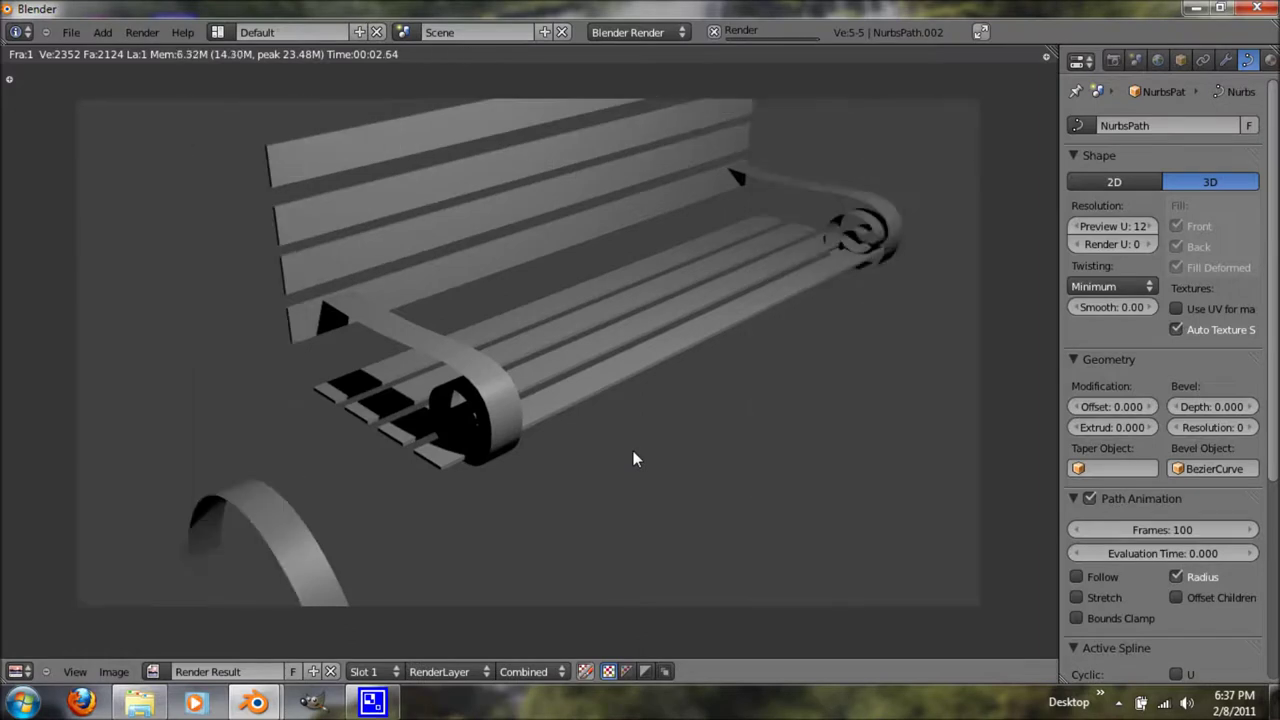
- From the right view, move the arched leg sideways under the front scroll and re-render
{"action": "key", "text": "Escape"}
{"action": "key", "text": "KP_3"}
{"action": "middle_click_drag", "start_coordinate": [402, 461], "coordinate": [718, 459], "text": "shift"}
{"action": "left_click_drag", "start_coordinate": [334, 453], "coordinate": [531, 456]}
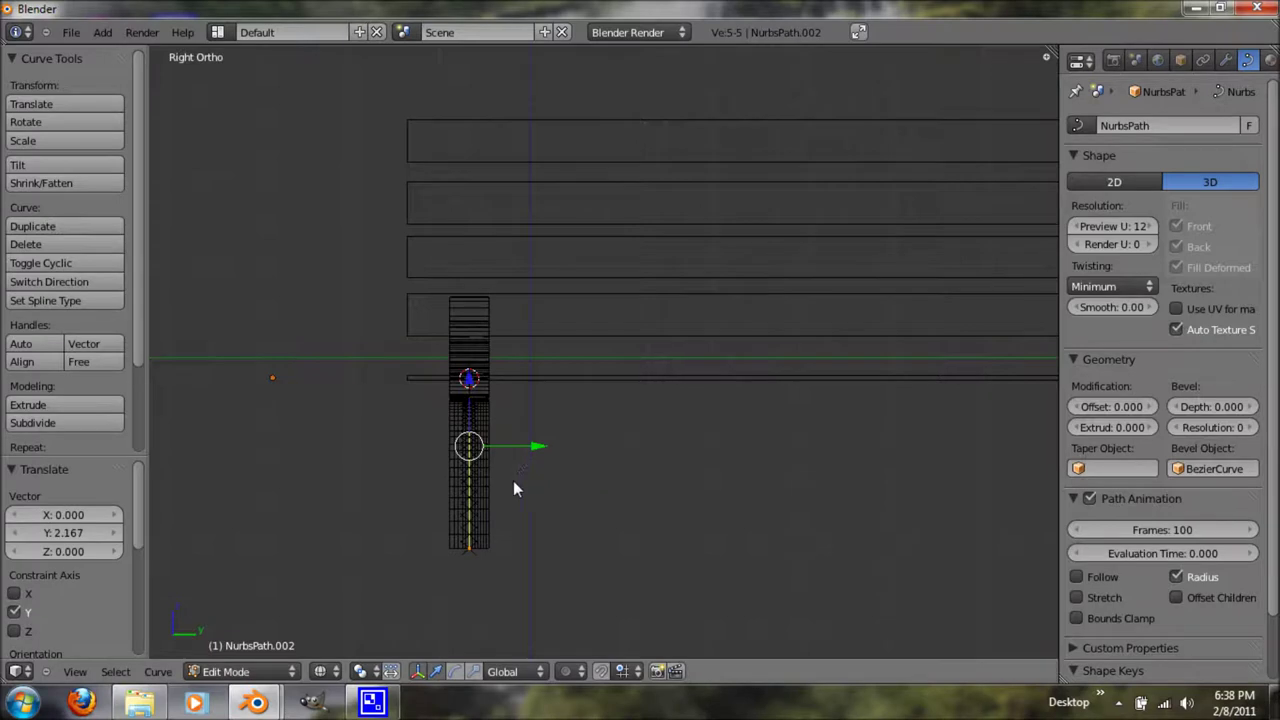
{"action": "key", "text": "F12"}
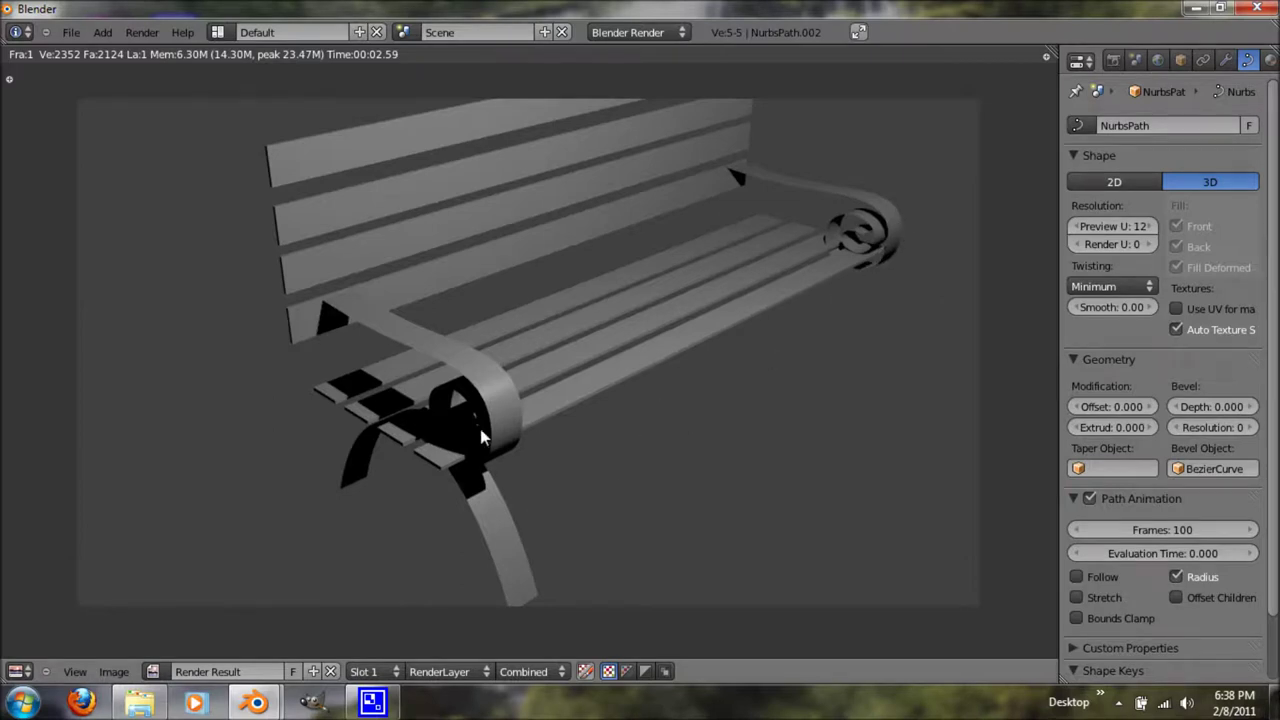
{"action": "key", "text": "Escape"}
{"action": "middle_click_drag", "start_coordinate": [544, 406], "coordinate": [820, 423]}
{"action": "middle_click_drag", "start_coordinate": [394, 343], "coordinate": [387, 267]}
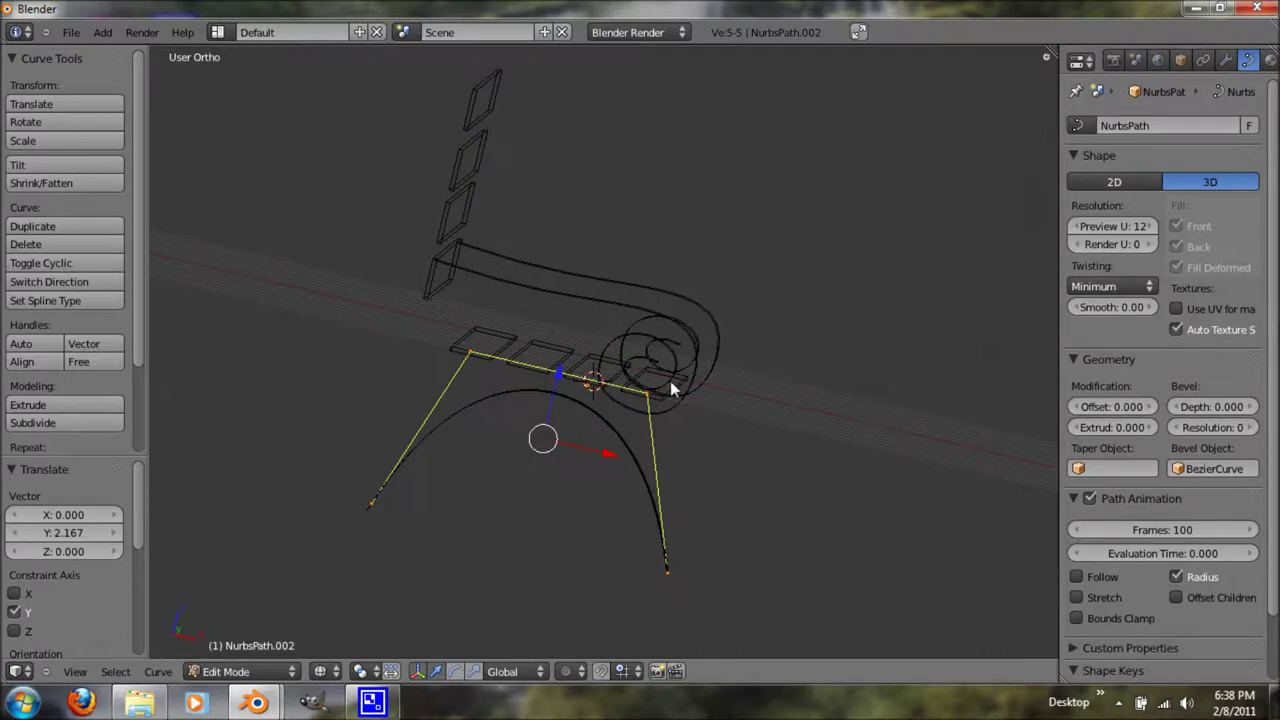
- Back in Object Mode with solid shading, convert the arched leg curve into a mesh
{"action": "middle_click_drag", "start_coordinate": [468, 516], "coordinate": [341, 627]}
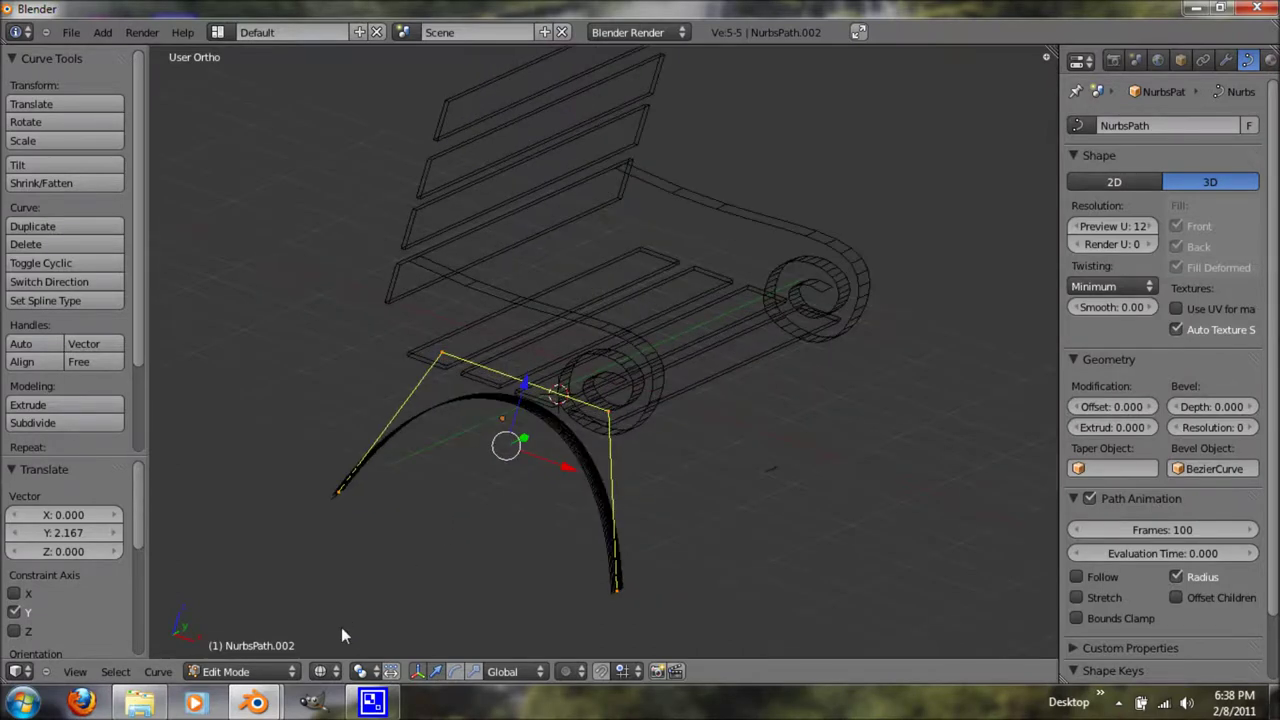
{"action": "key", "text": "Tab"}
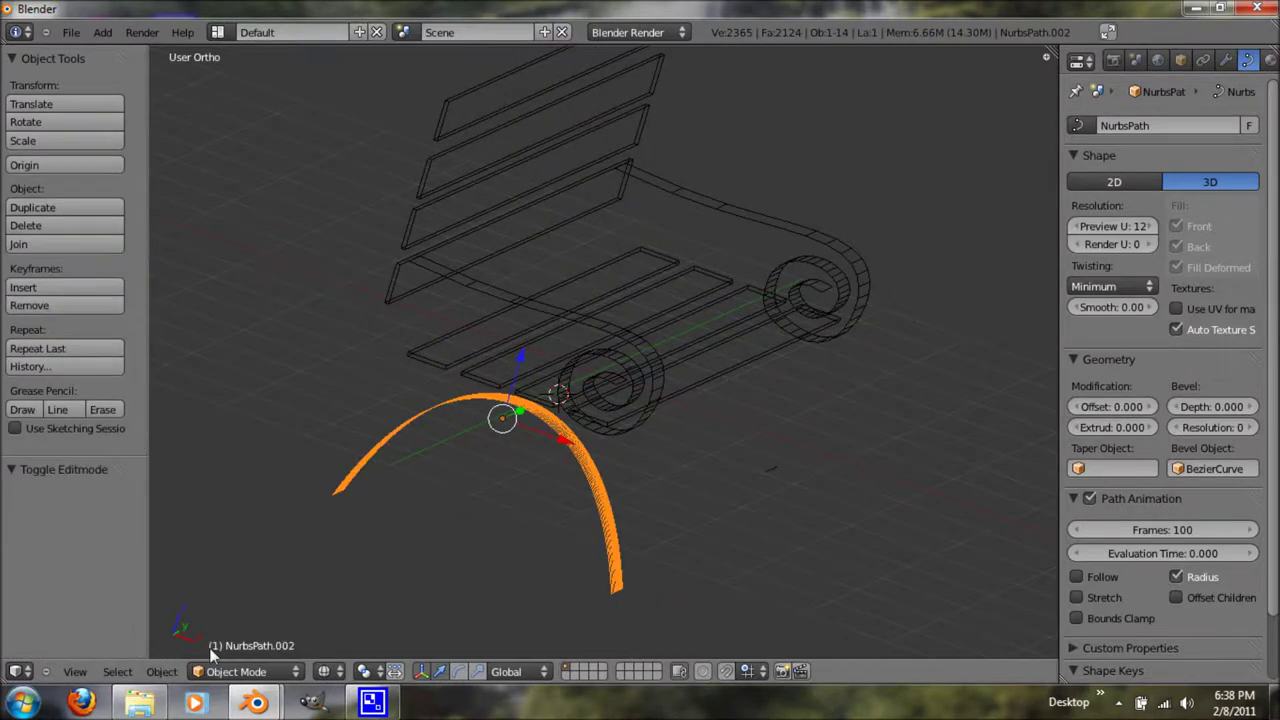
{"action": "key", "text": "z"}
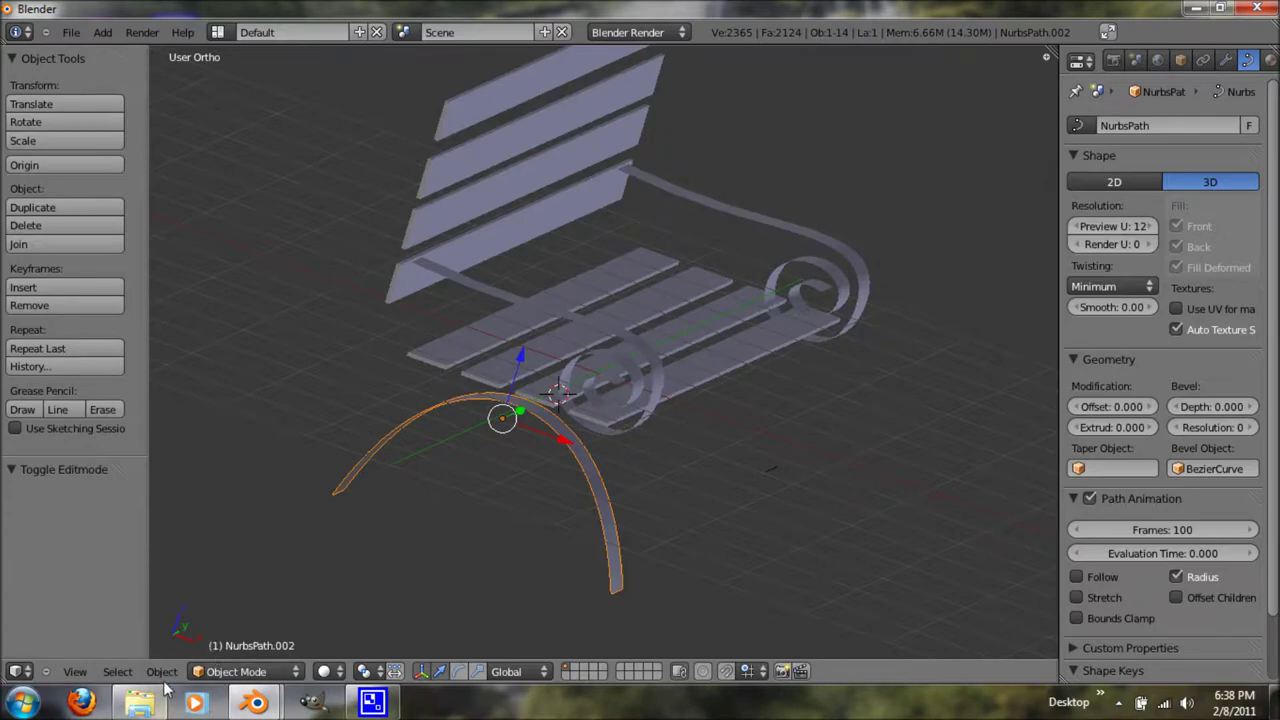
{"action": "key", "text": "alt+c"}
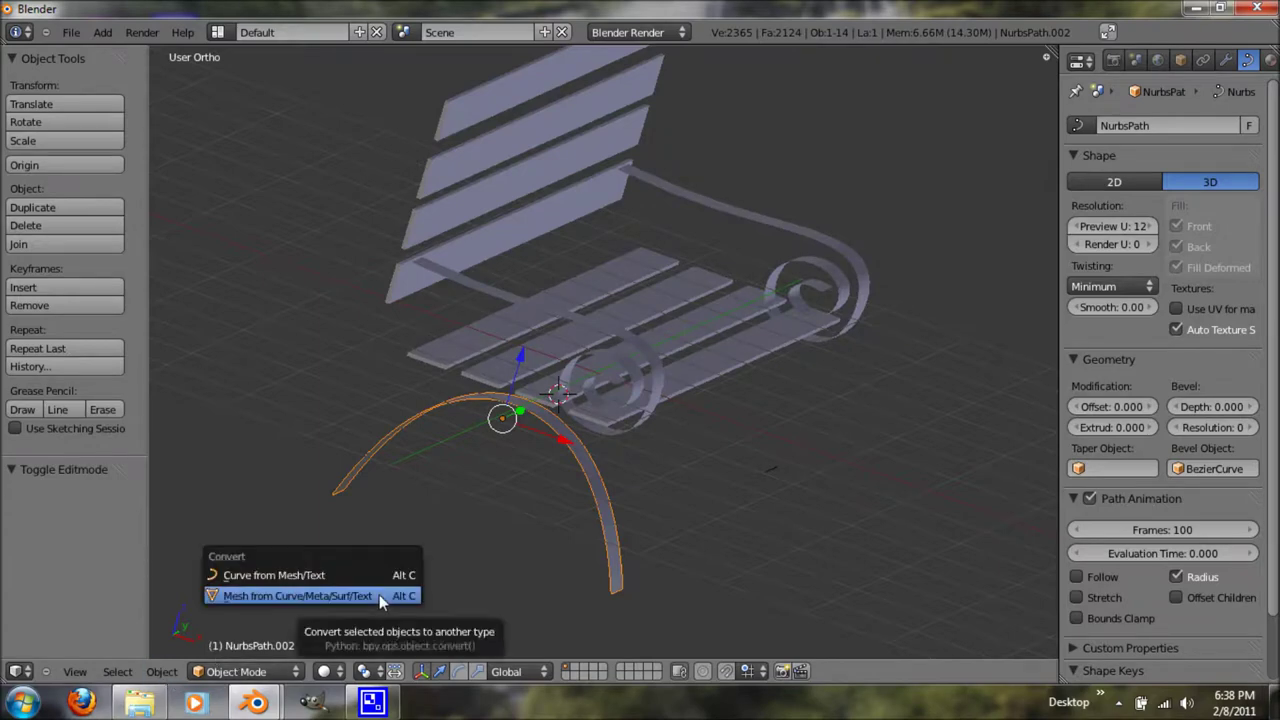
{"action": "left_click", "coordinate": [379, 594]}
{"action": "key", "text": "KP_7"}
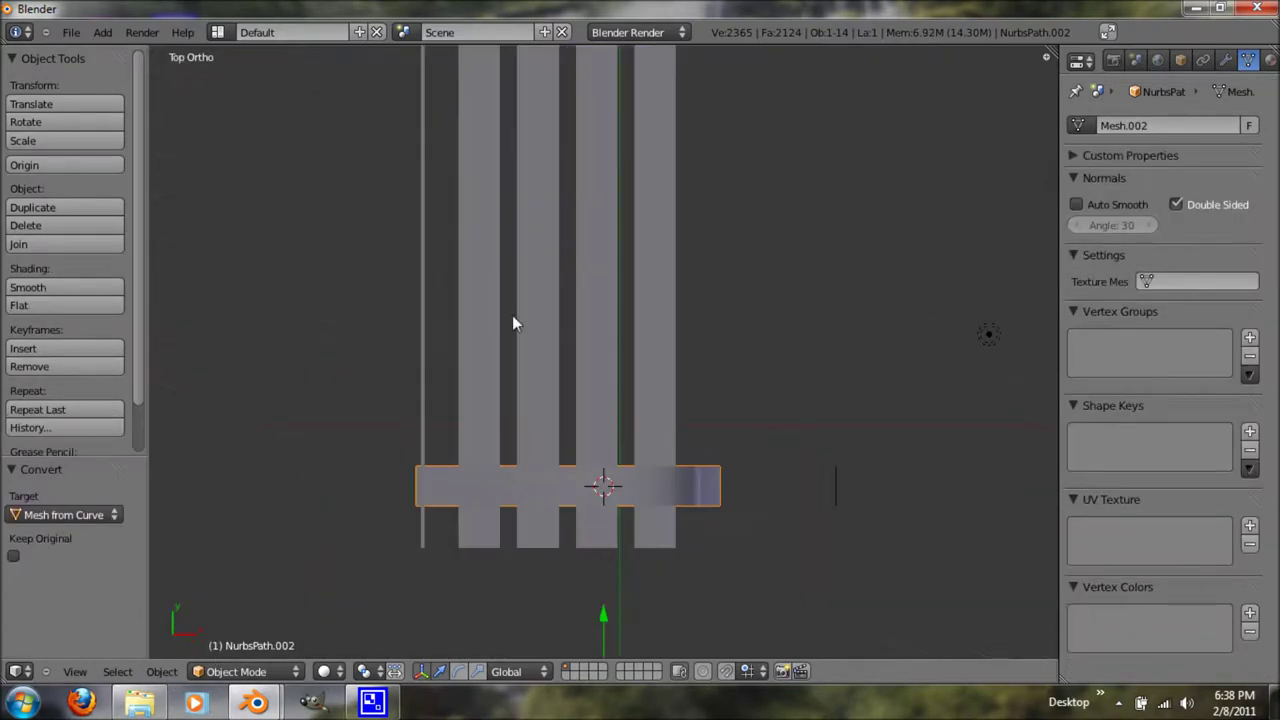
- Duplicate the arched leg and move the copy along Y to the bench's far end
{"action": "scroll", "coordinate": [519, 307], "scroll_direction": "down", "scroll_amount": 4}
{"action": "middle_click_drag", "start_coordinate": [520, 307], "coordinate": [520, 432], "text": "shift"}
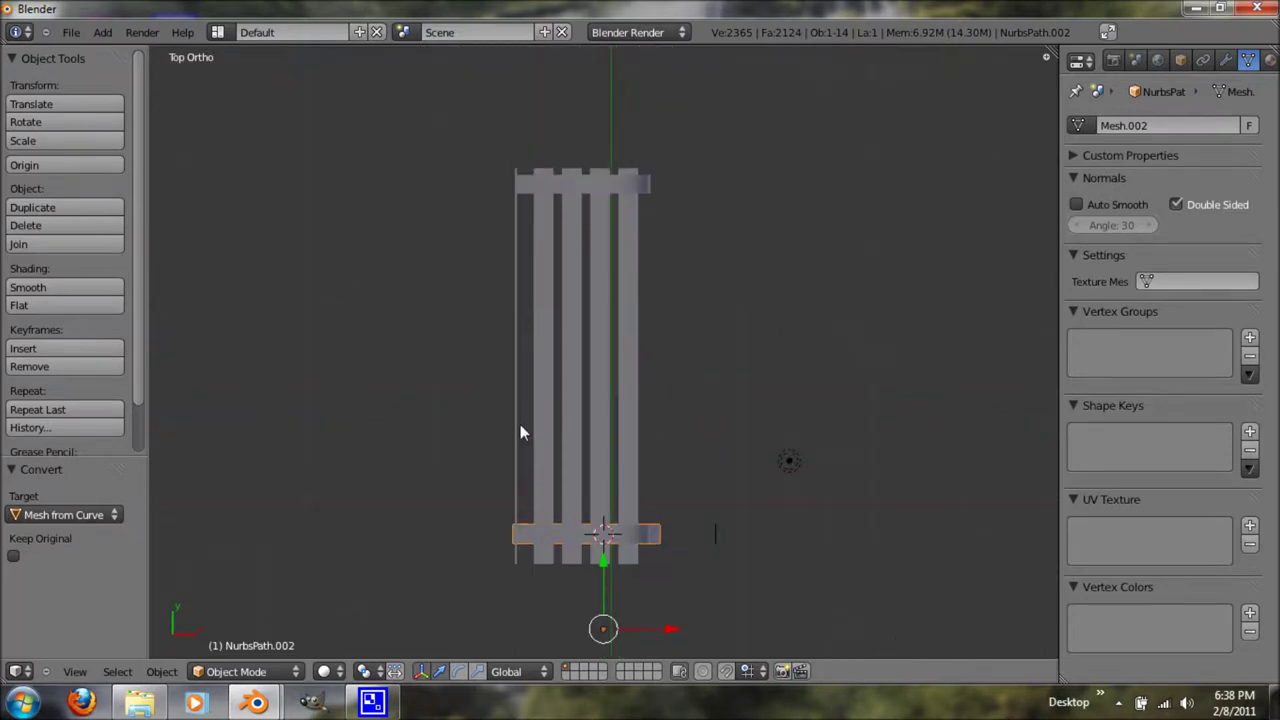
{"action": "key", "text": "shift+d"}
{"action": "key", "text": "y"}
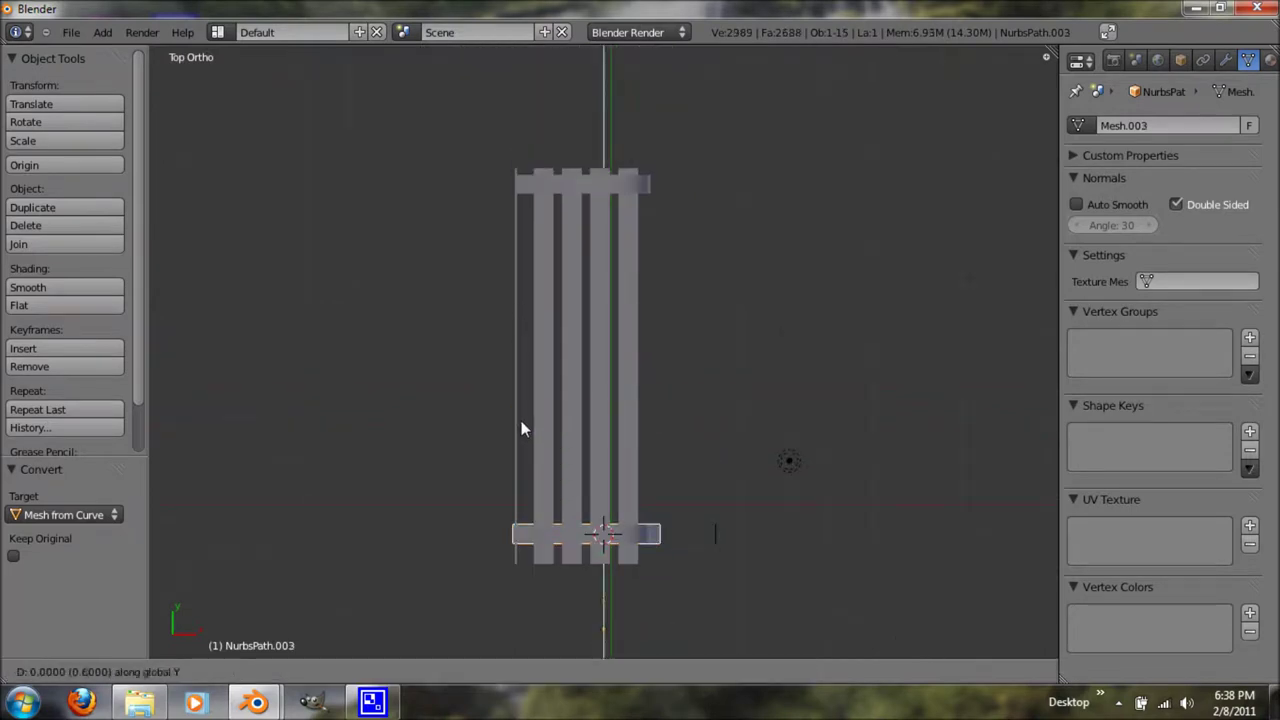
{"action": "left_click", "coordinate": [566, 83]}
- Raise both scroll sides 0.275 along Z and render the bench
{"action": "middle_click_drag", "start_coordinate": [593, 569], "coordinate": [625, 370]}
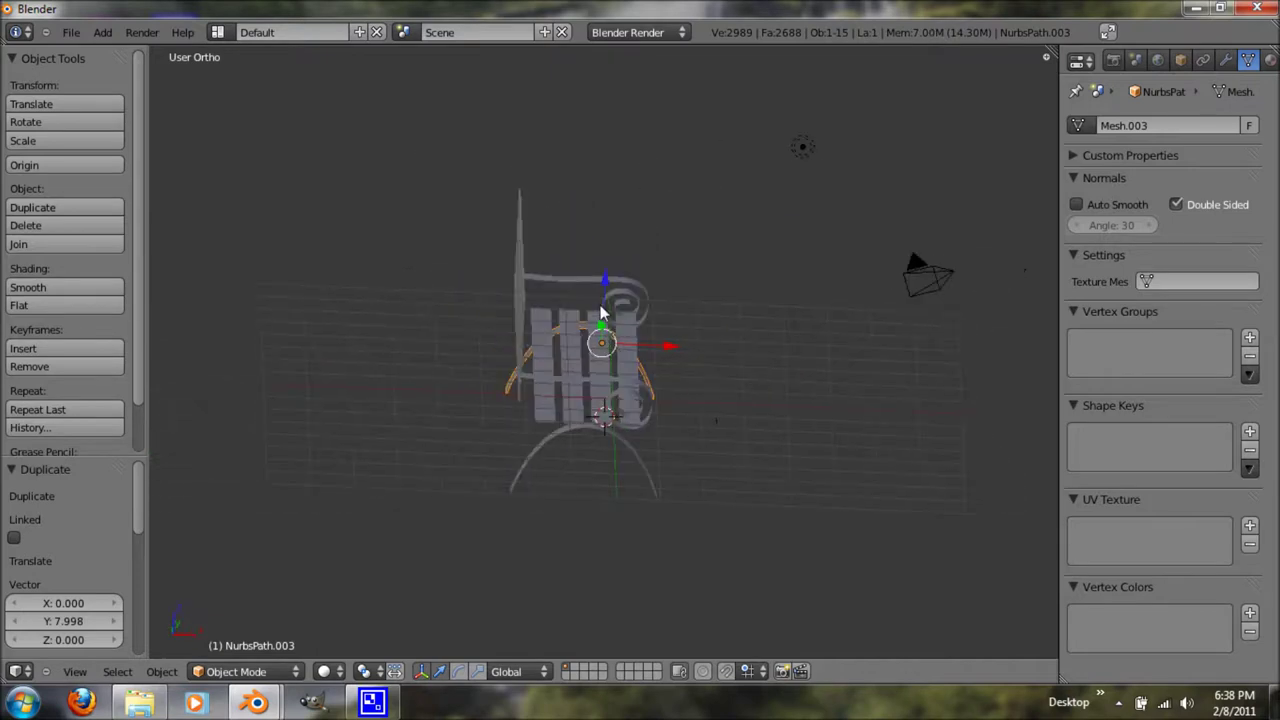
{"action": "right_click", "coordinate": [628, 388]}
{"action": "right_click", "coordinate": [634, 290], "text": "shift"}
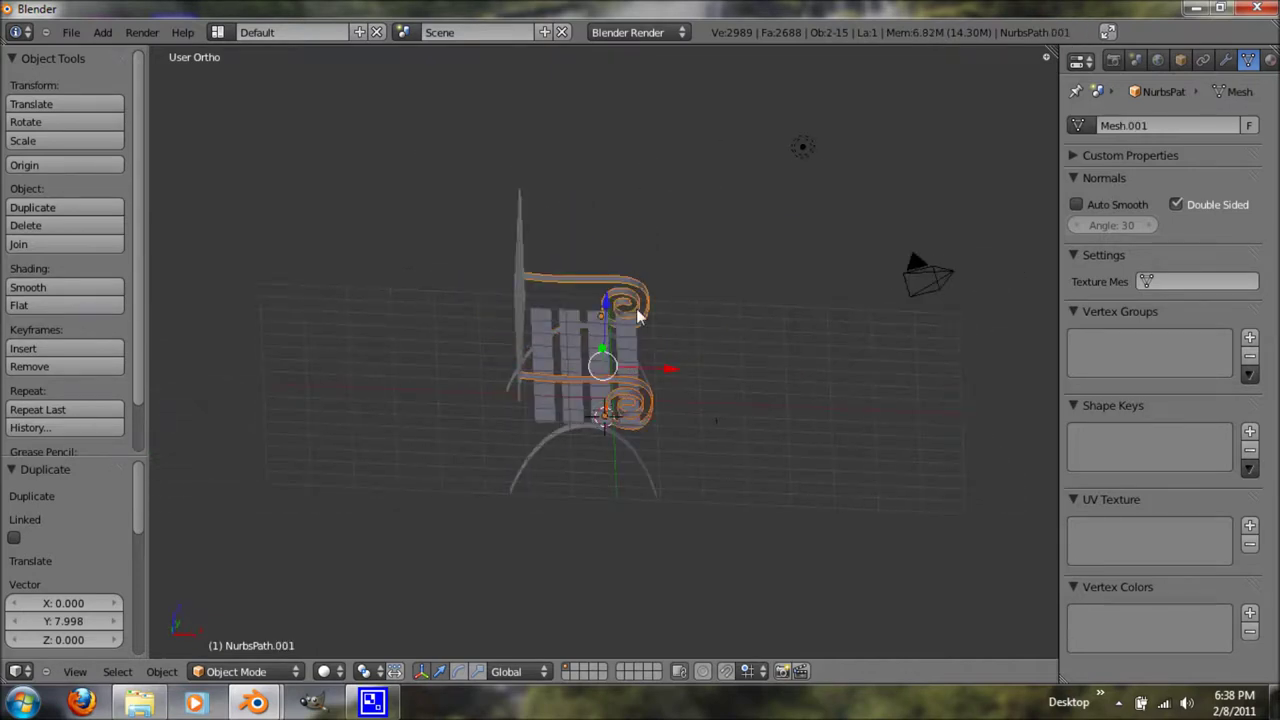
{"action": "key", "text": "KP_1"}
{"action": "scroll", "coordinate": [638, 315], "scroll_direction": "up", "scroll_amount": 6}
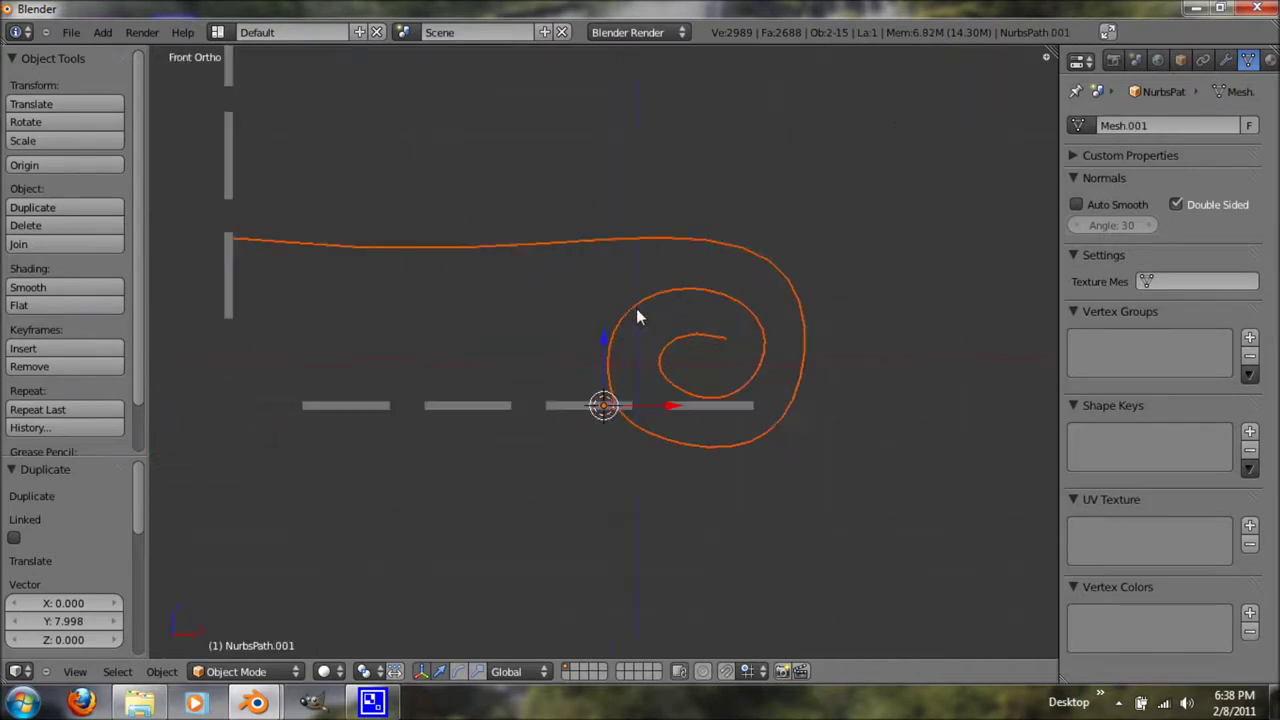
{"action": "key", "text": "g"}
{"action": "key", "text": "z"}
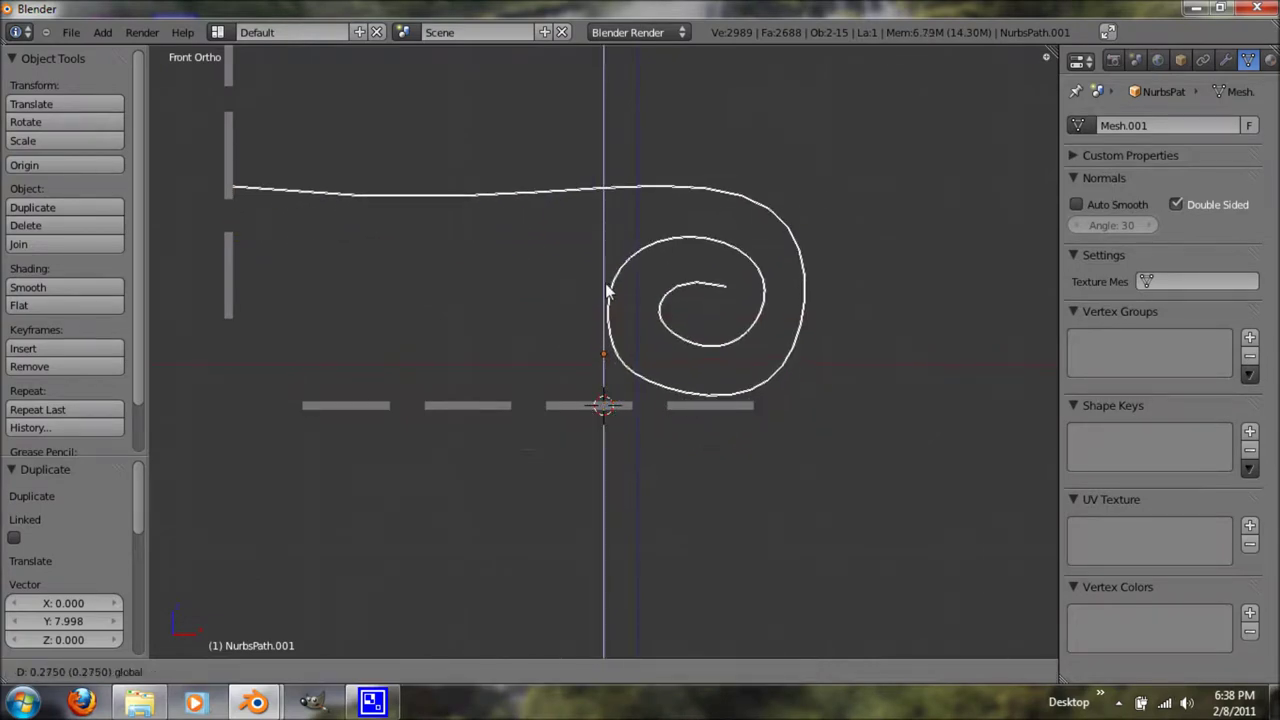
{"action": "left_click", "coordinate": [605, 283]}
{"action": "key", "text": "F12"}
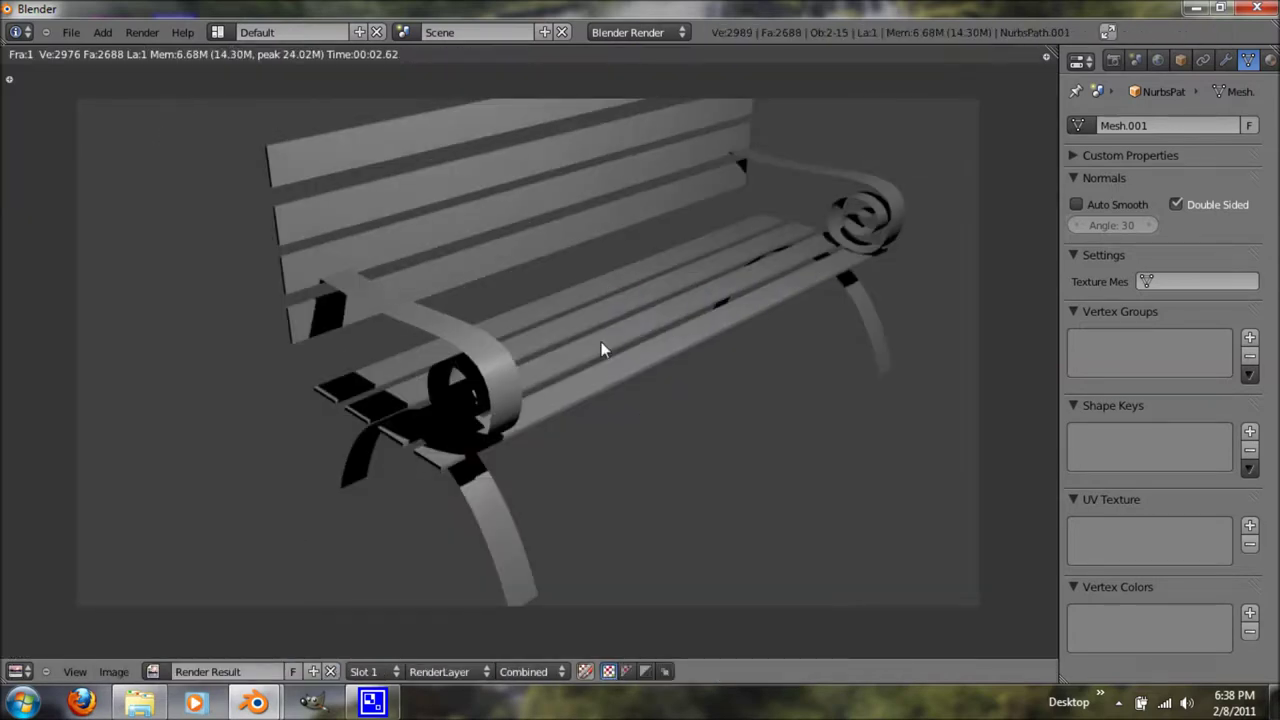
- Close the render result and orbit back to an angled view of the bench model
{"action": "scroll", "coordinate": [601, 341], "scroll_direction": "down", "scroll_amount": 1}
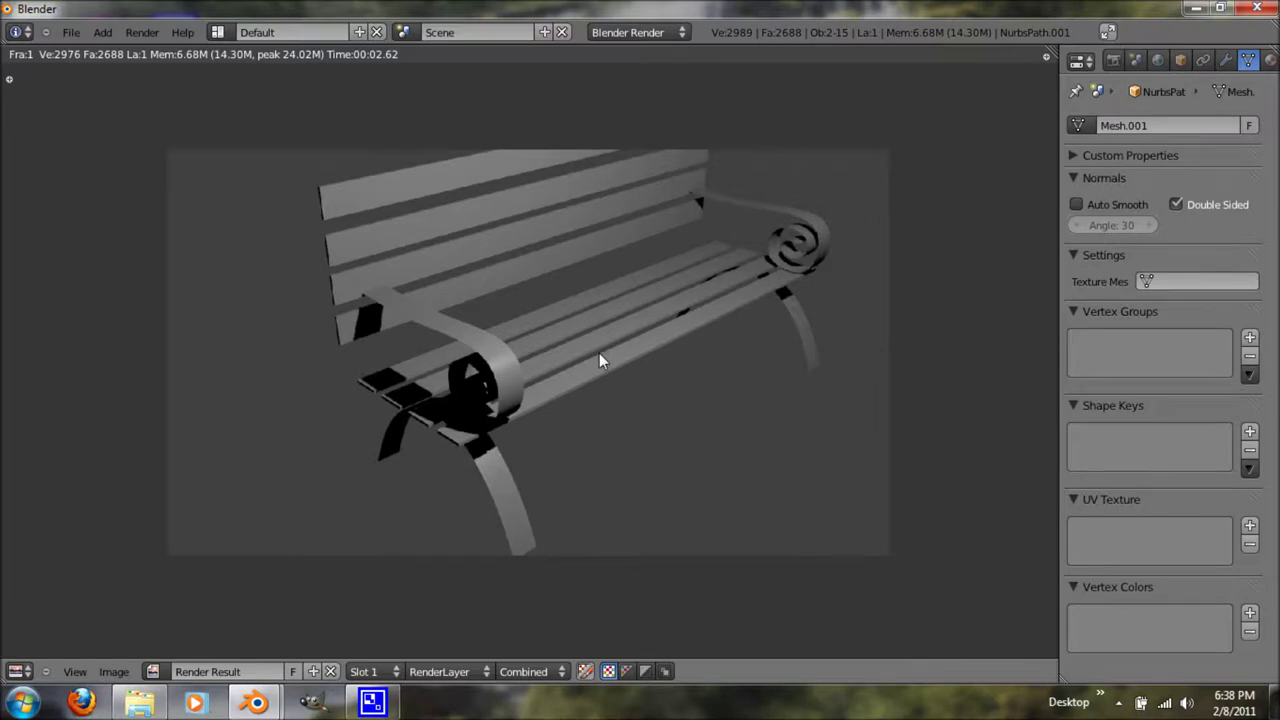
{"action": "scroll", "coordinate": [600, 357], "scroll_direction": "up", "scroll_amount": 1}
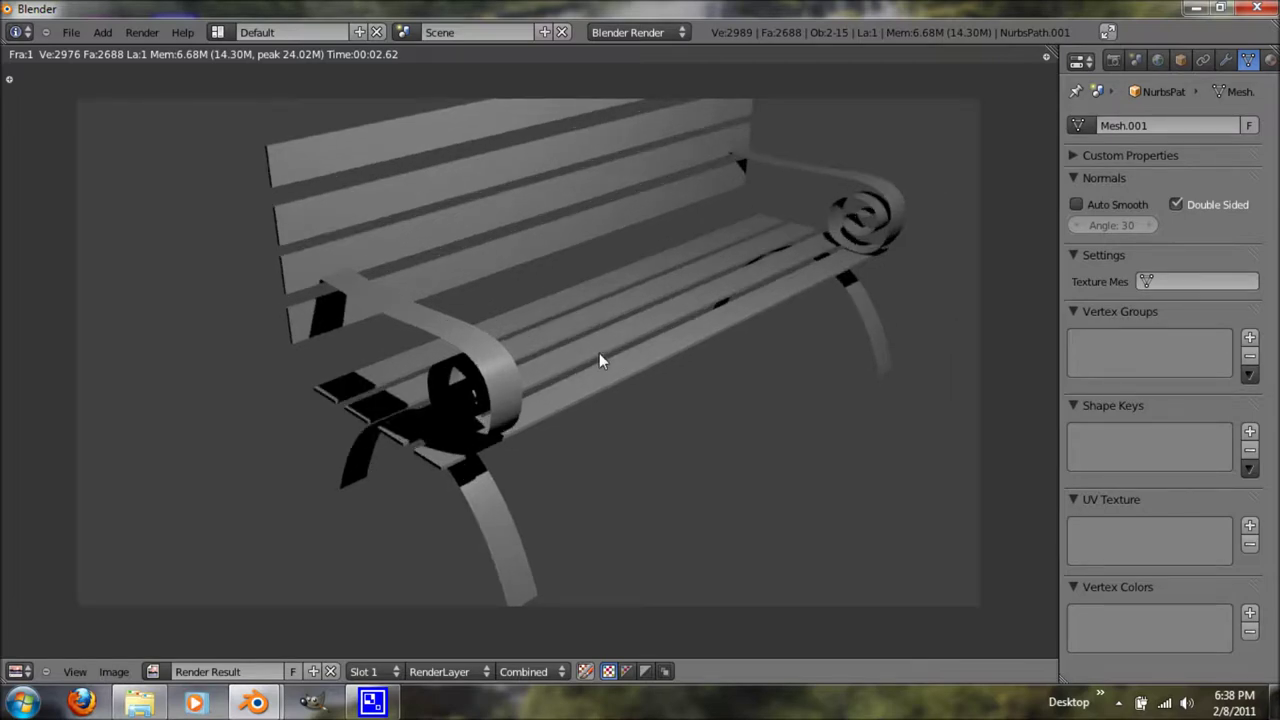
{"action": "key", "text": "Escape"}
{"action": "middle_click_drag", "start_coordinate": [590, 381], "coordinate": [568, 414]}
- Join the scroll sides and both arched legs into one object with a new near-black material
{"action": "right_click", "coordinate": [637, 613], "text": "shift"}
{"action": "right_click", "coordinate": [765, 436], "text": "shift"}
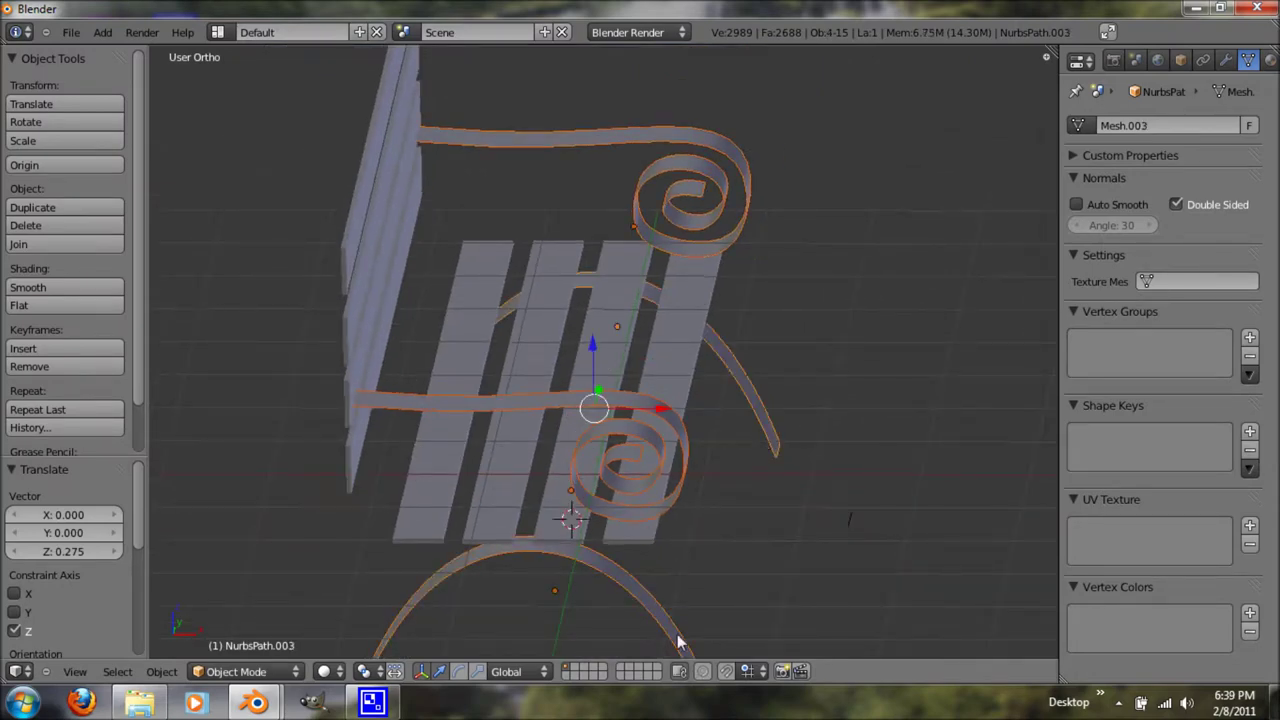
{"action": "scroll", "coordinate": [564, 509], "scroll_direction": "down", "scroll_amount": 3}
{"action": "left_click", "coordinate": [84, 249]}
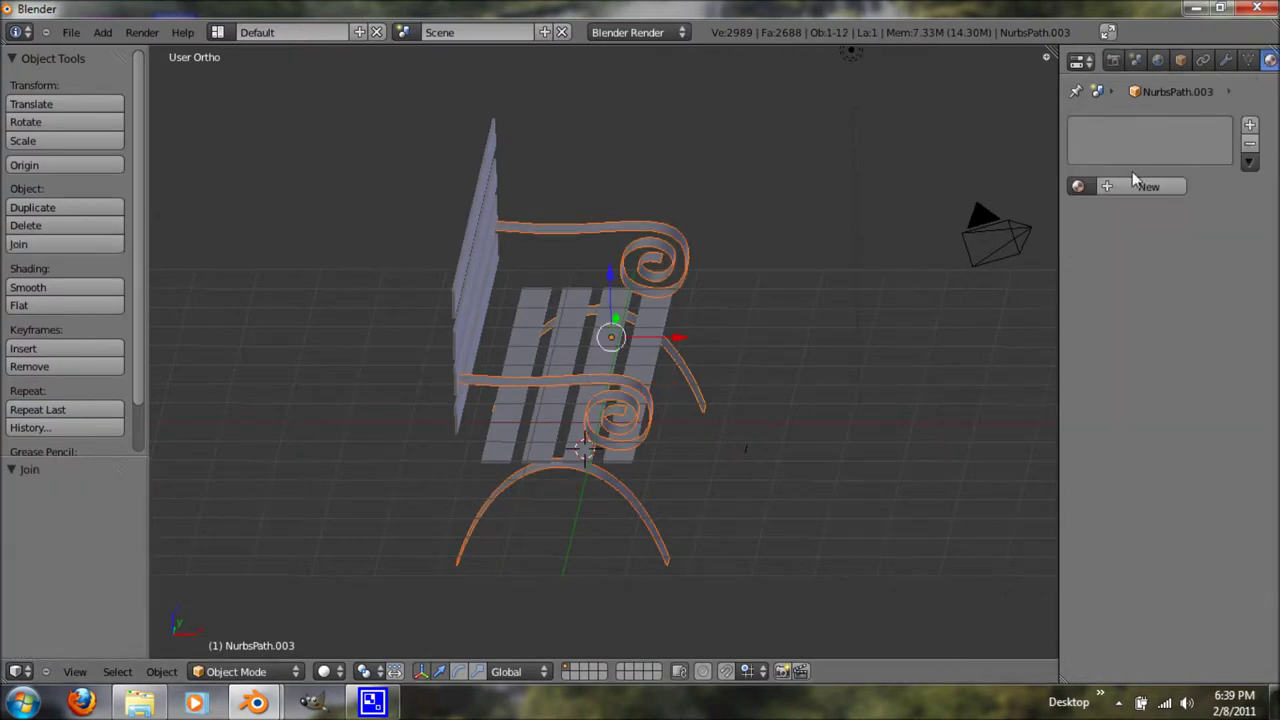
{"action": "left_click", "coordinate": [1140, 186]}
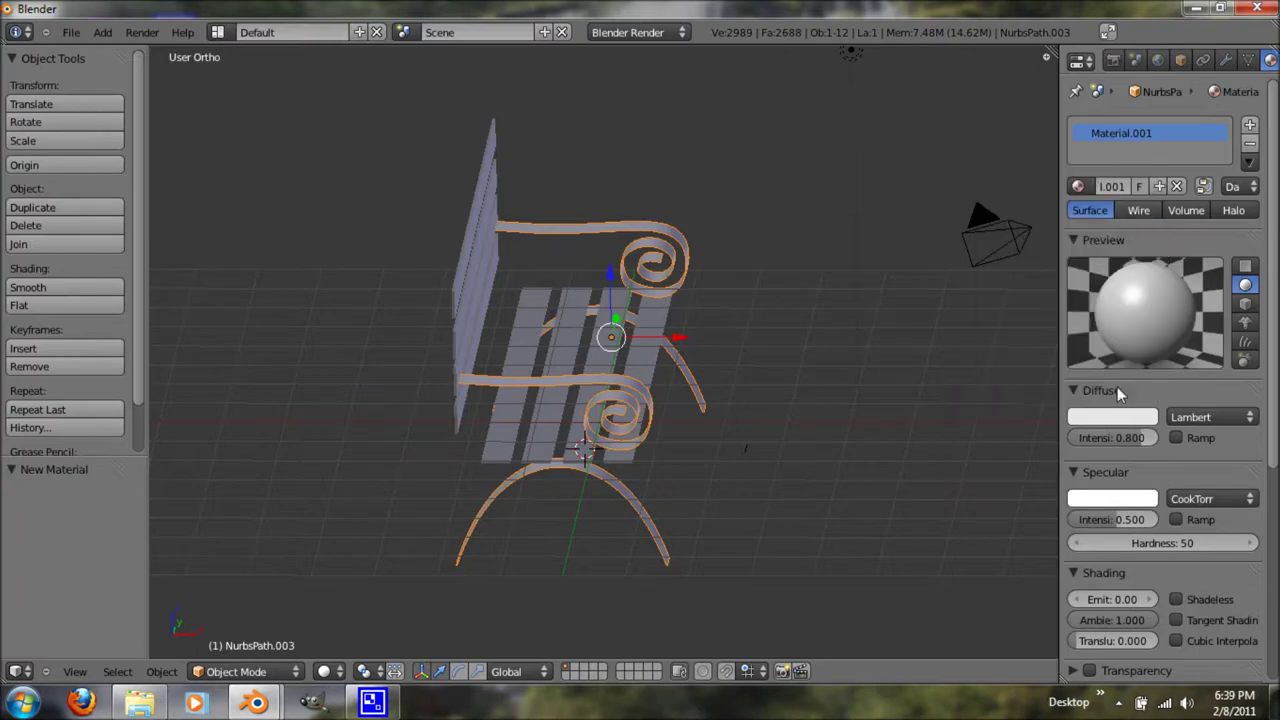
{"action": "left_click", "coordinate": [1112, 417]}
{"action": "left_click_drag", "start_coordinate": [1146, 188], "coordinate": [1154, 298]}
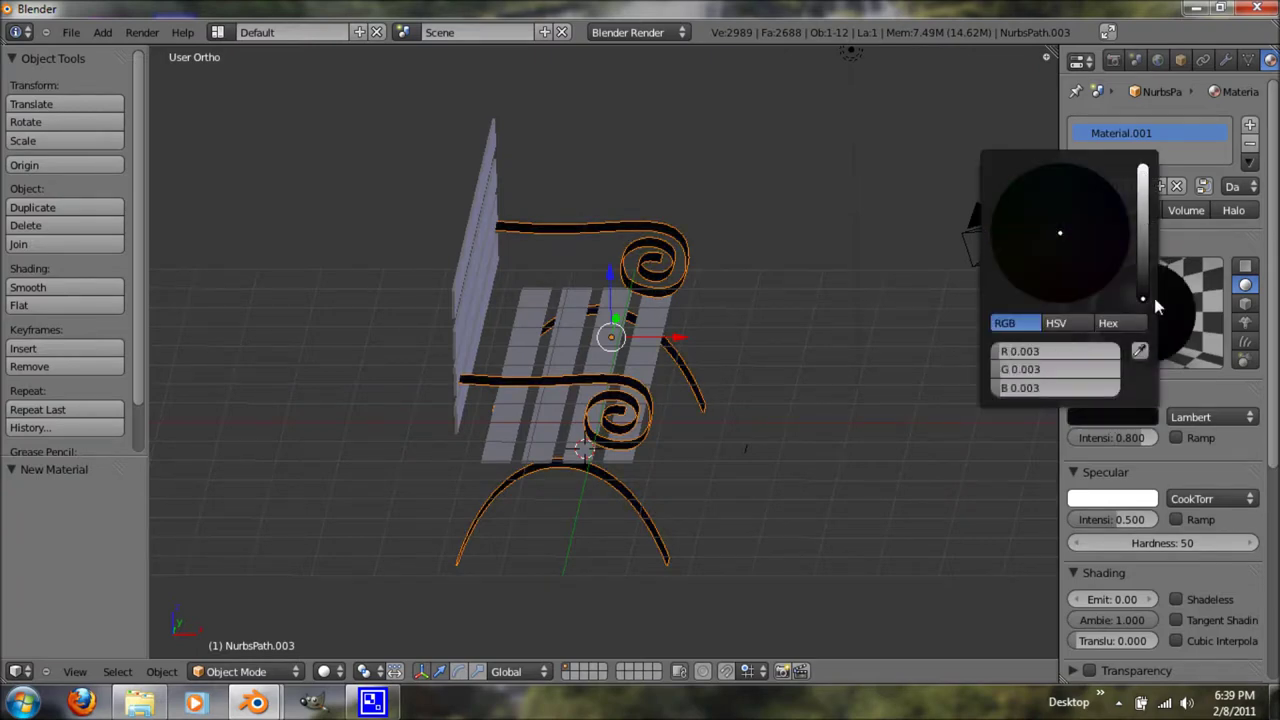
- Set the metal's specular intensity to 1.000, lighten its black slightly, and render
{"action": "middle_click_drag", "start_coordinate": [612, 436], "coordinate": [547, 421]}
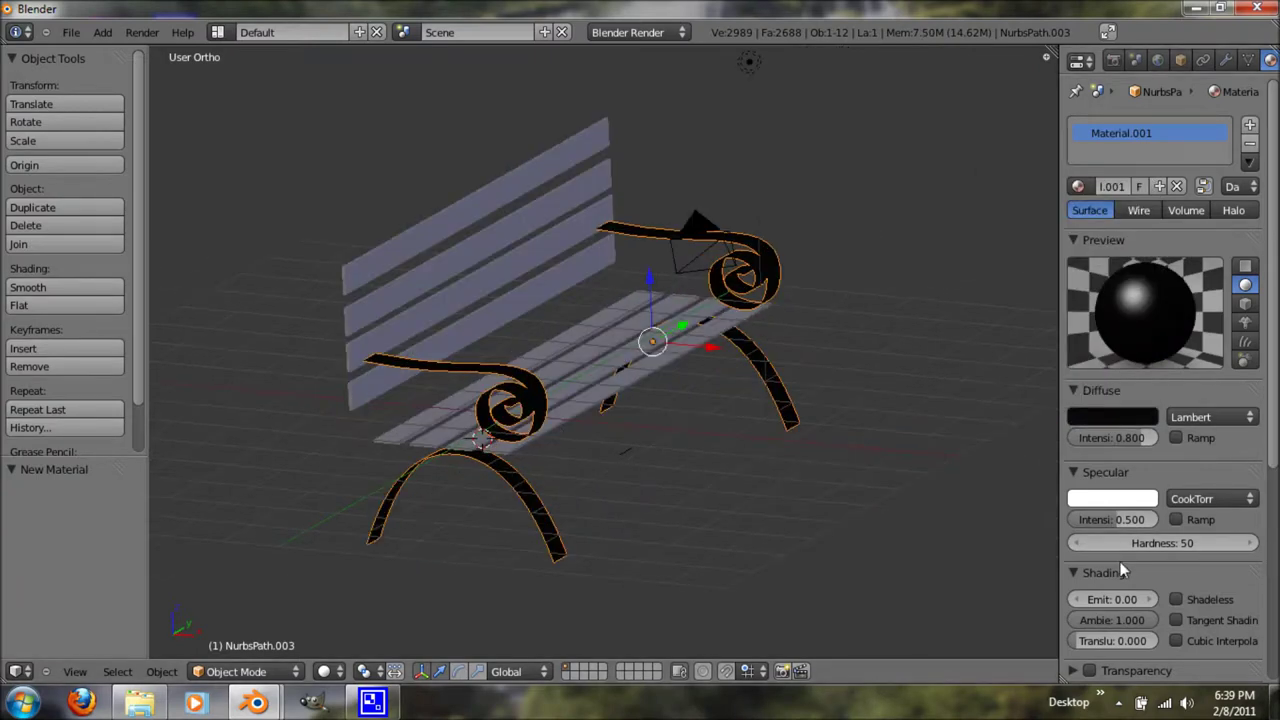
{"action": "scroll", "coordinate": [1122, 570], "scroll_direction": "down", "scroll_amount": 3}
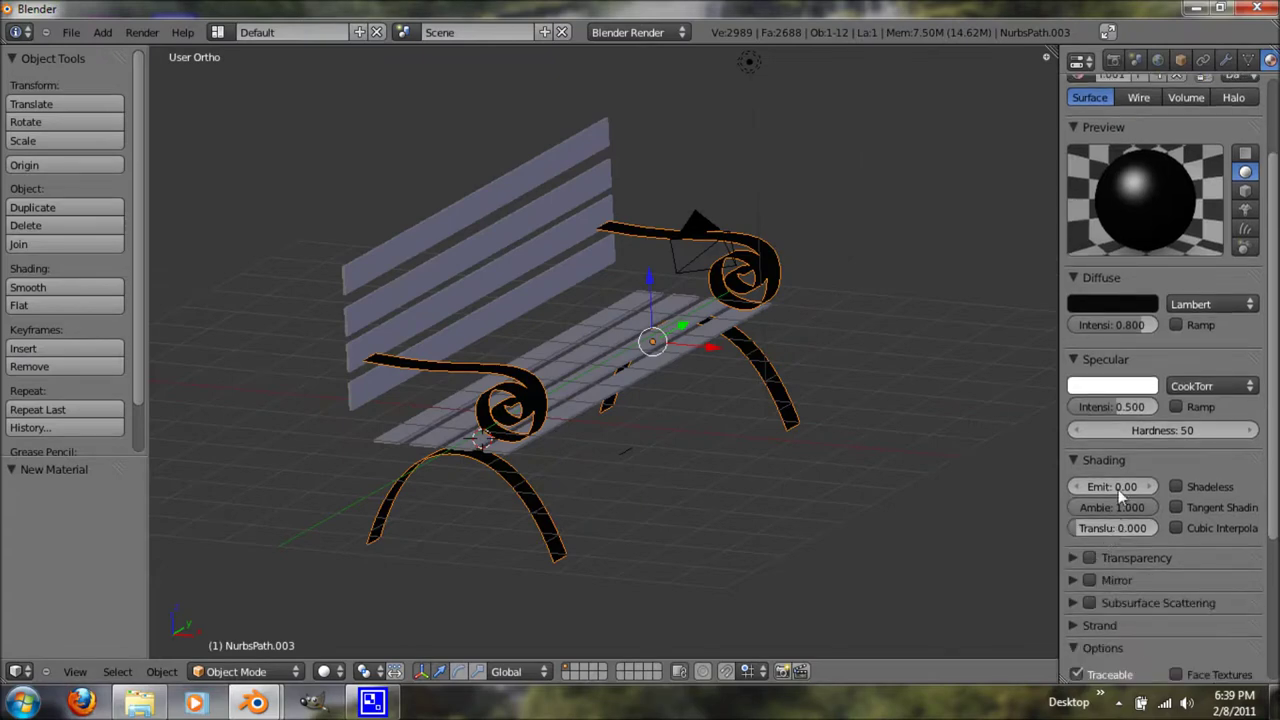
{"action": "scroll", "coordinate": [1118, 489], "scroll_direction": "up", "scroll_amount": 2}
{"action": "left_click_drag", "start_coordinate": [1127, 482], "coordinate": [1152, 481]}
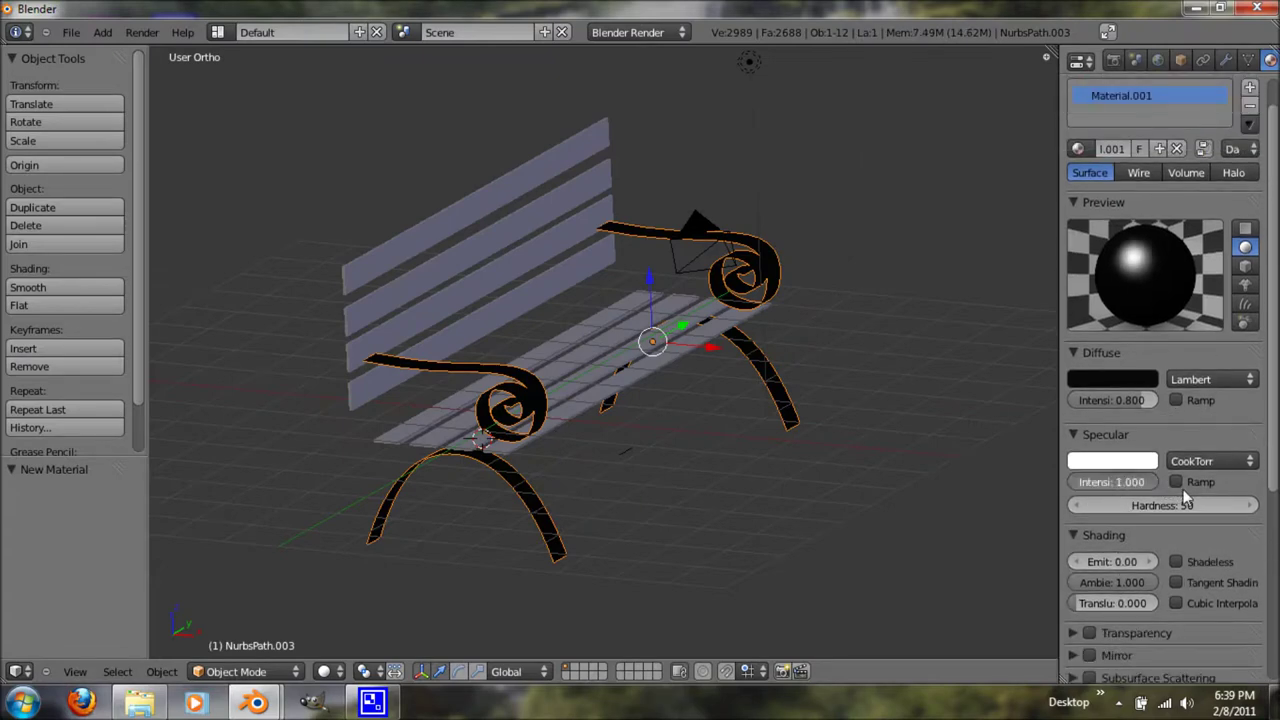
{"action": "left_click", "coordinate": [1150, 385]}
{"action": "left_click_drag", "start_coordinate": [1142, 265], "coordinate": [1145, 248]}
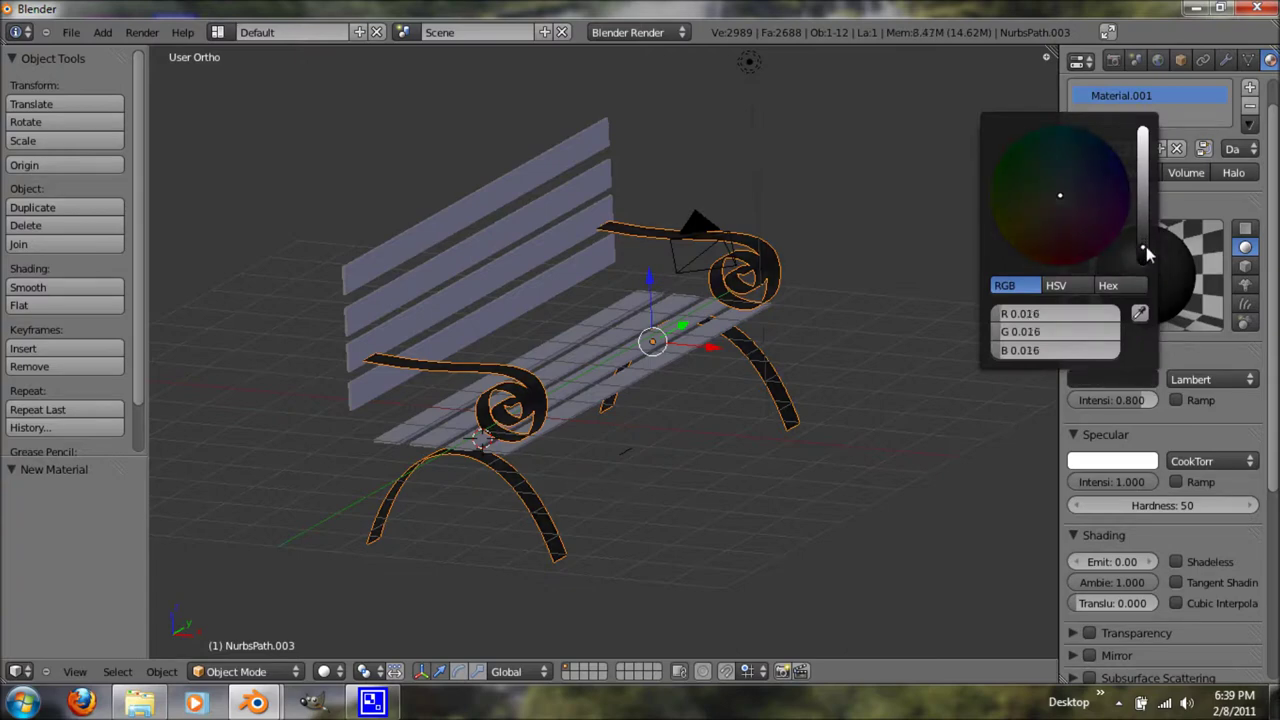
{"action": "key", "text": "F12"}
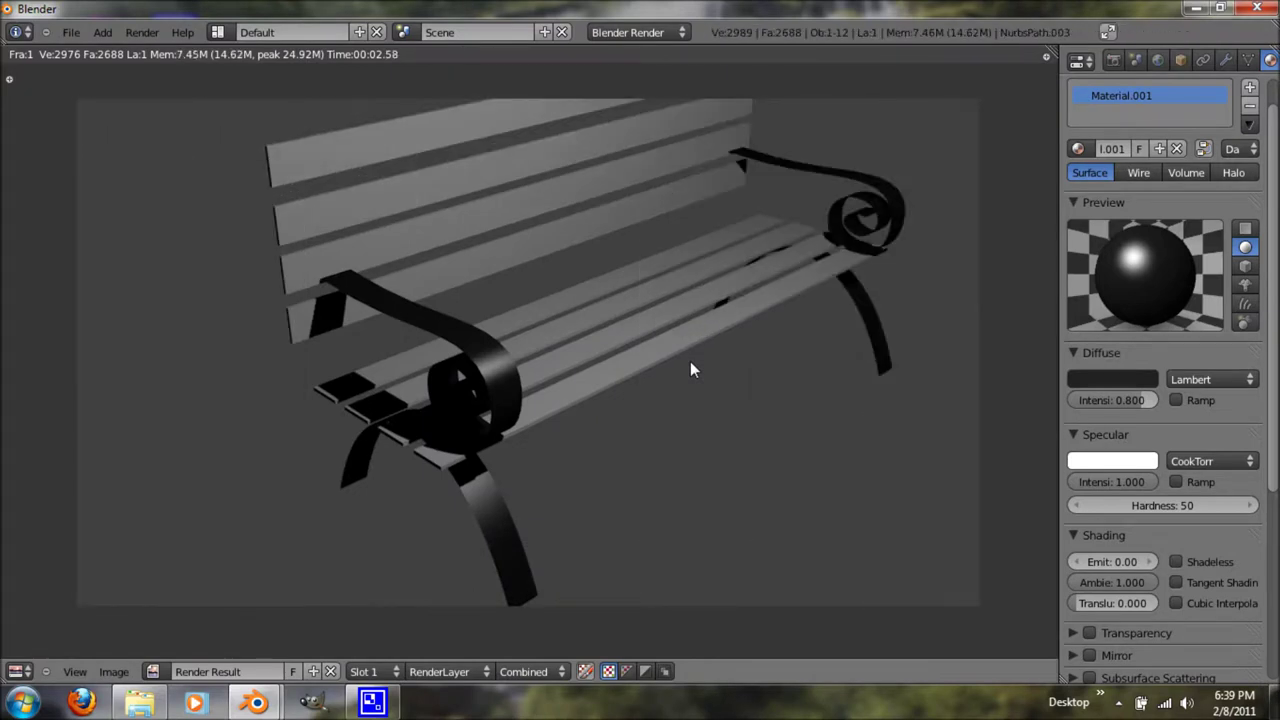
- Close the render and select the seat slats from a side view
{"action": "key", "text": "Escape"}
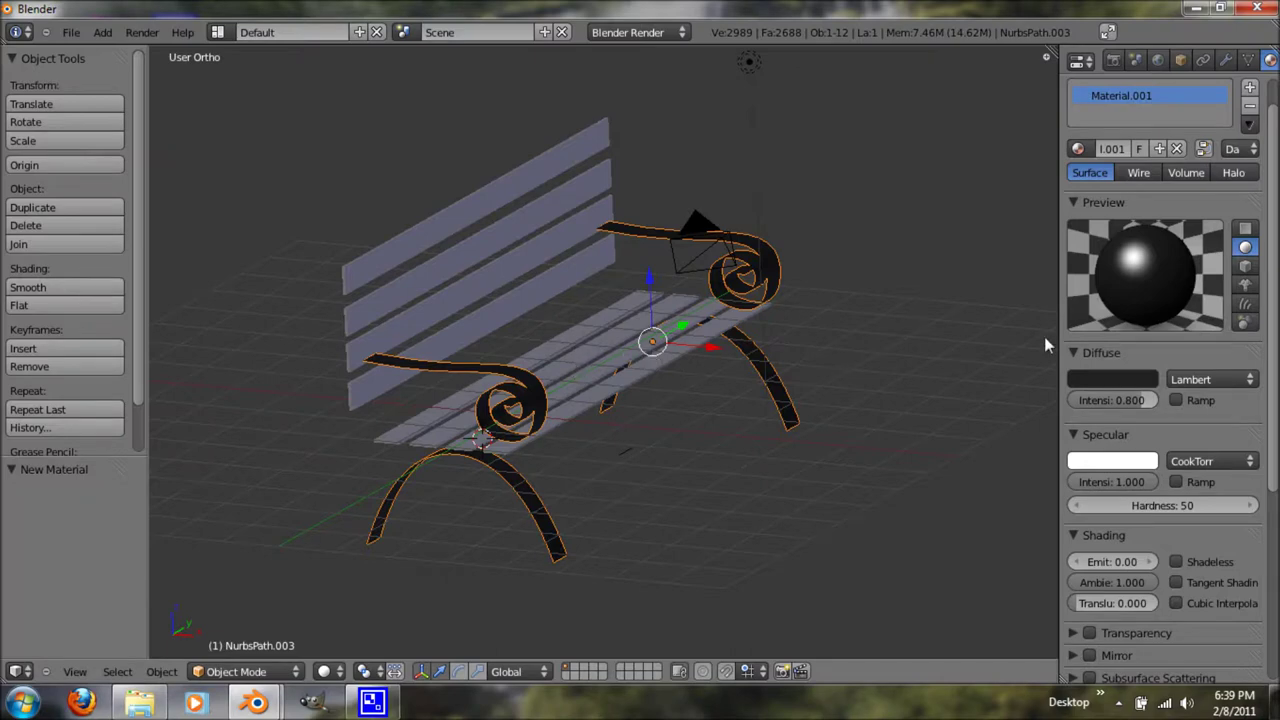
{"action": "middle_click_drag", "start_coordinate": [374, 334], "coordinate": [633, 345]}
{"action": "right_click", "coordinate": [640, 350]}
{"action": "right_click", "coordinate": [645, 355]}
{"action": "right_click", "coordinate": [615, 350]}
{"action": "right_click", "coordinate": [540, 338]}
- Add the backrest slats, join all slats into one object, and give it new Material.002
{"action": "right_click", "coordinate": [540, 331], "text": "shift"}
{"action": "right_click", "coordinate": [477, 311], "text": "shift"}
{"action": "right_click", "coordinate": [474, 292], "text": "shift"}
{"action": "right_click", "coordinate": [457, 252], "text": "shift"}
{"action": "right_click", "coordinate": [440, 268], "text": "shift"}
{"action": "left_click", "coordinate": [36, 246]}
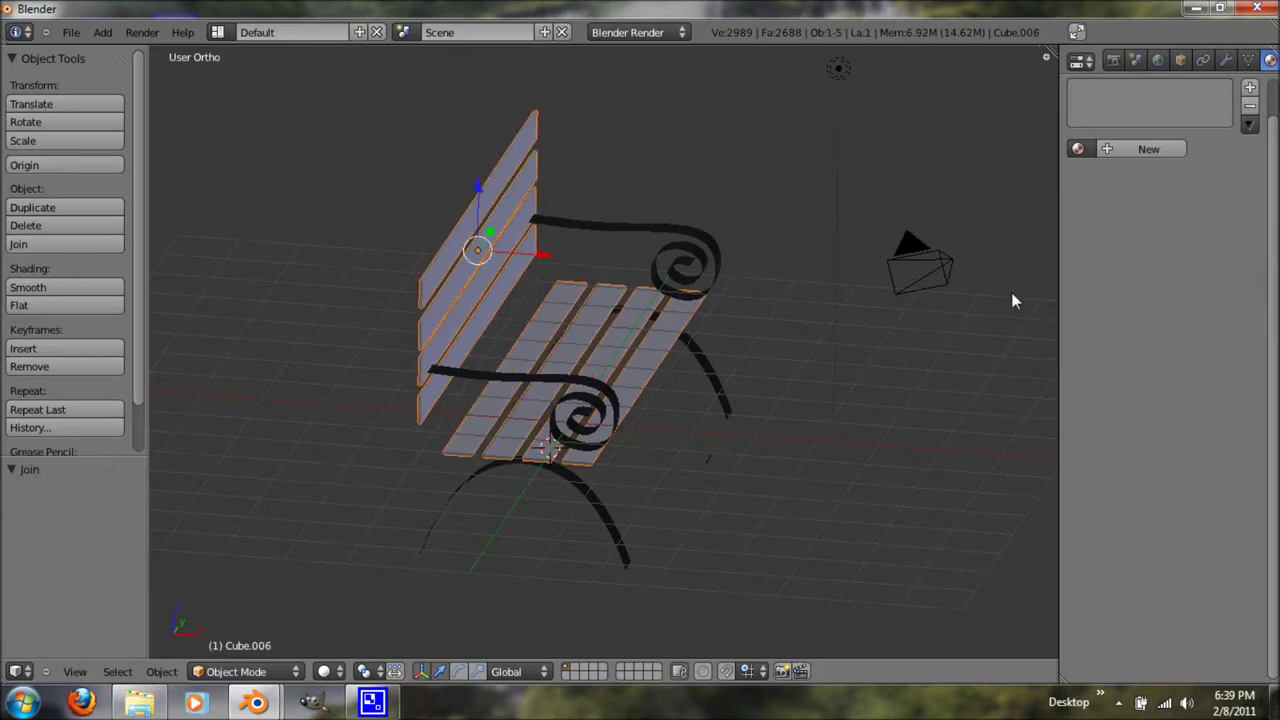
{"action": "left_click", "coordinate": [1112, 154]}
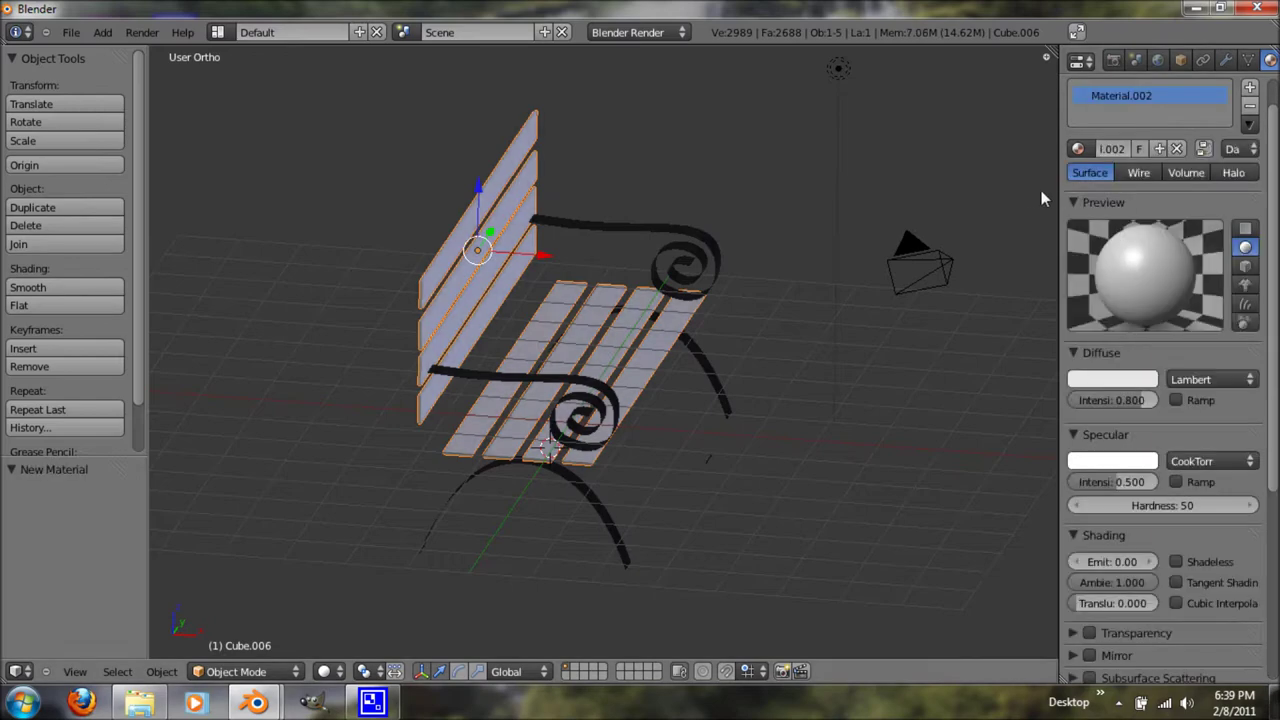
- Add a new Image or Movie texture to Material.002, previewing both texture and material
{"action": "left_click_drag", "start_coordinate": [1058, 187], "coordinate": [944, 186]}
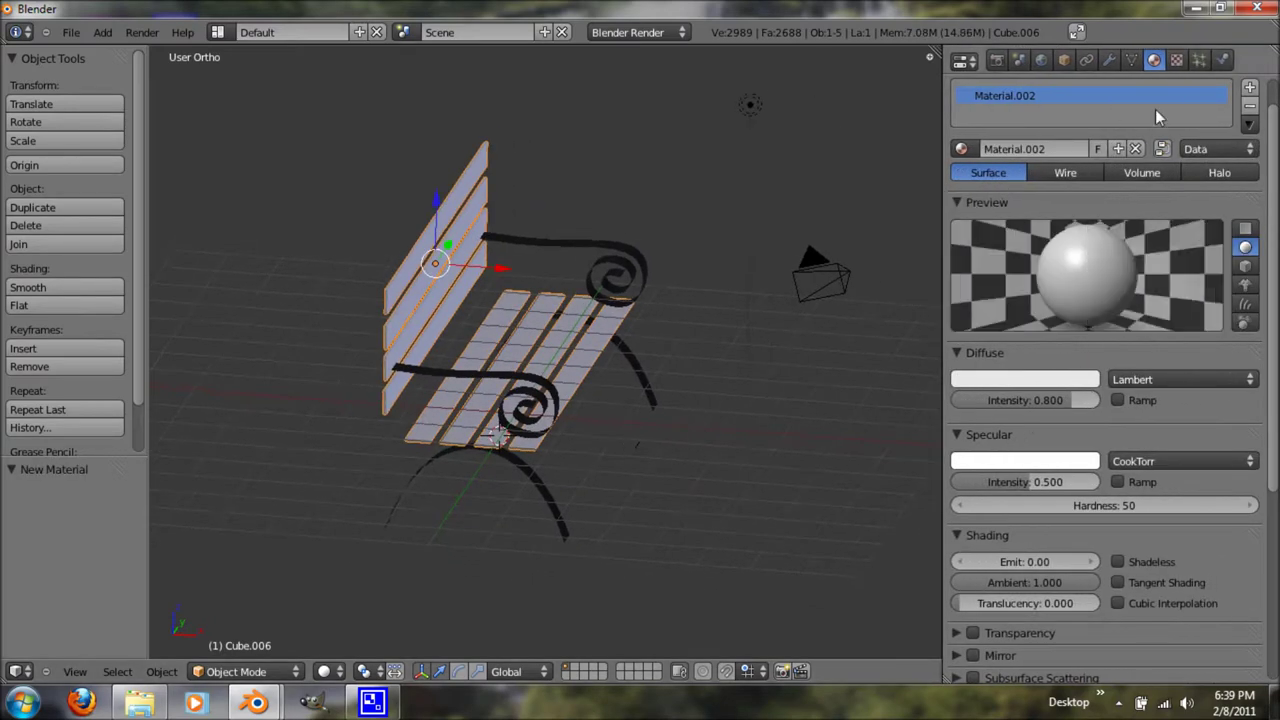
{"action": "left_click", "coordinate": [1176, 60]}
{"action": "left_click", "coordinate": [1040, 235]}
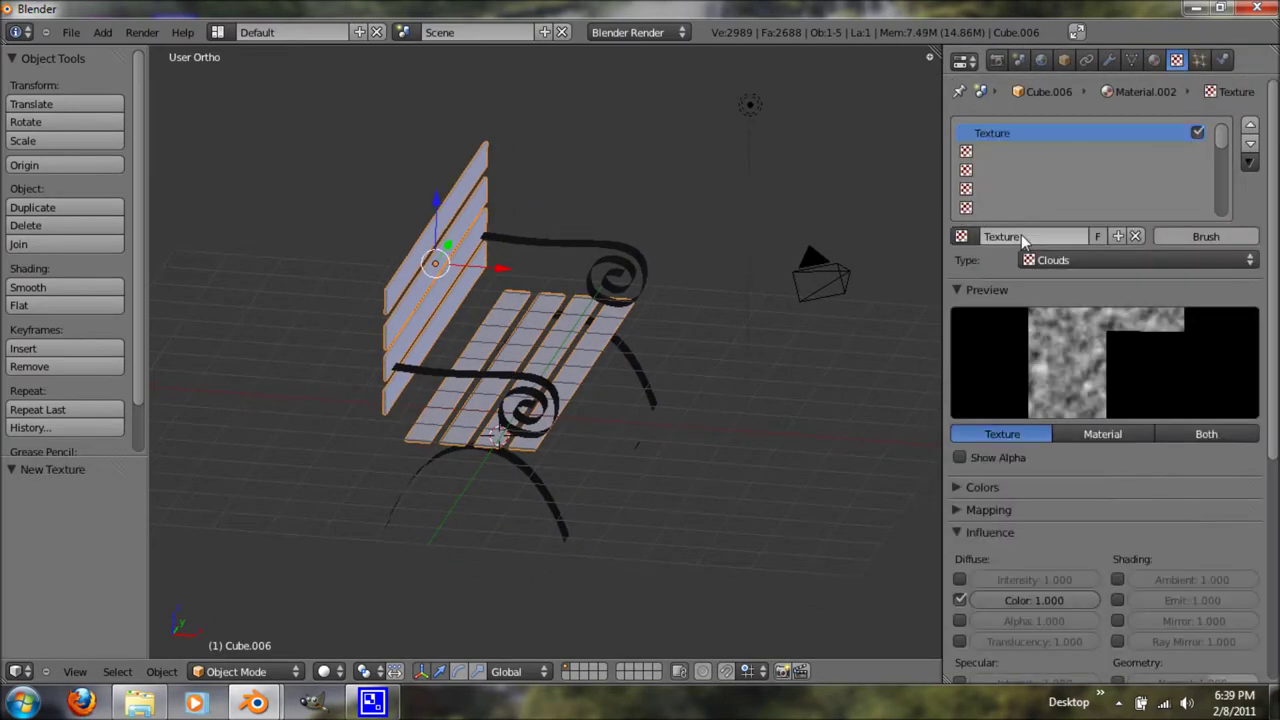
{"action": "left_click", "coordinate": [1142, 436]}
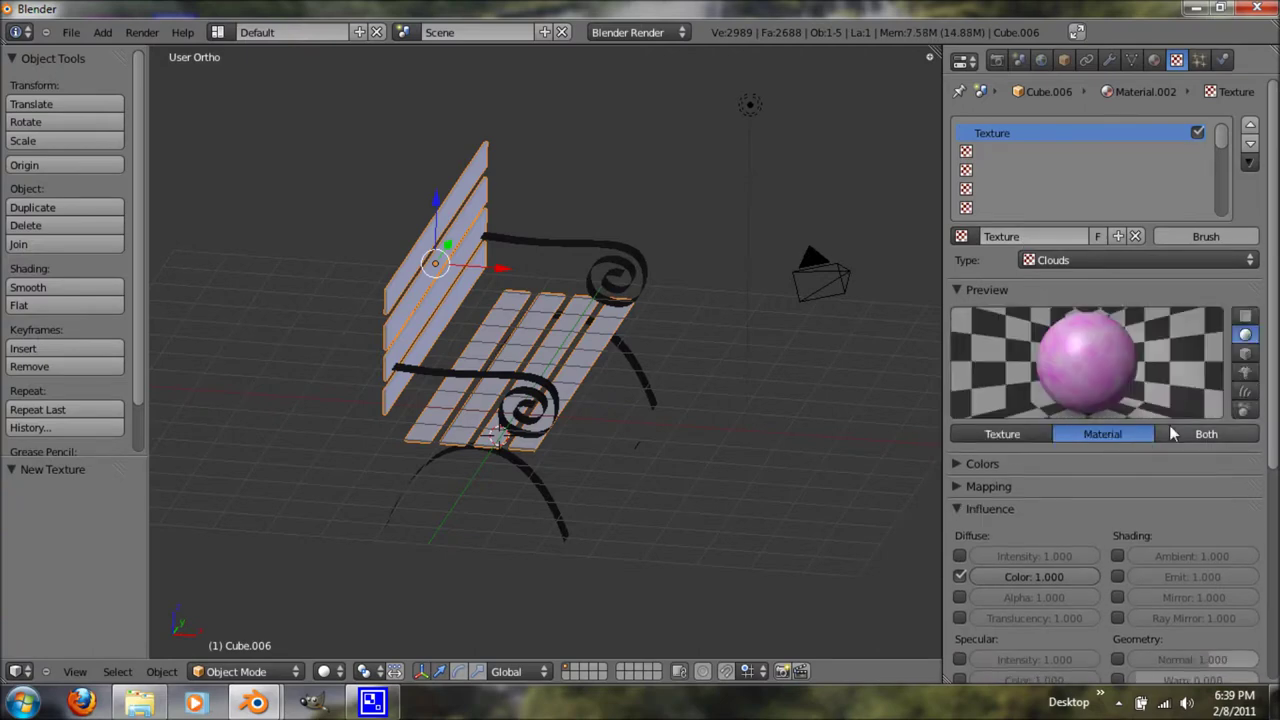
{"action": "left_click", "coordinate": [1190, 434]}
{"action": "left_click", "coordinate": [1064, 259]}
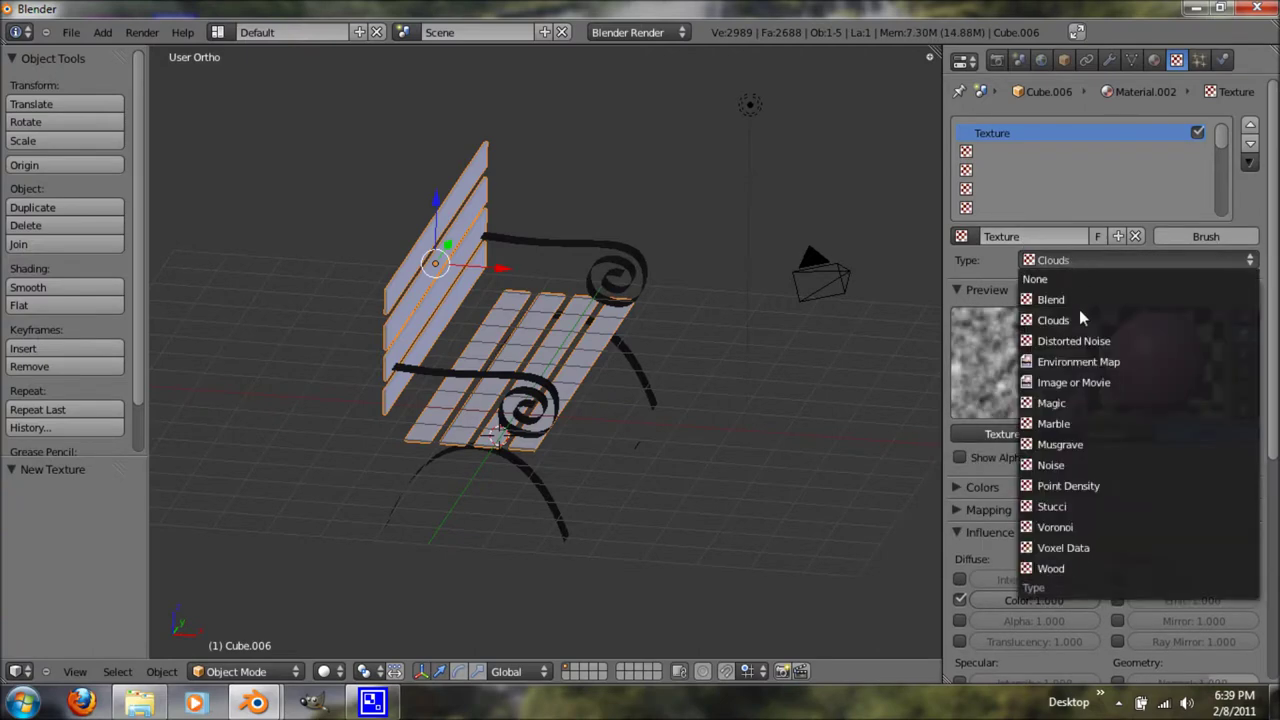
{"action": "left_click", "coordinate": [1077, 382]}
- Load plank-wooden-texture.jpg from the Textures folder as the slat texture image
{"action": "left_click", "coordinate": [1185, 538]}
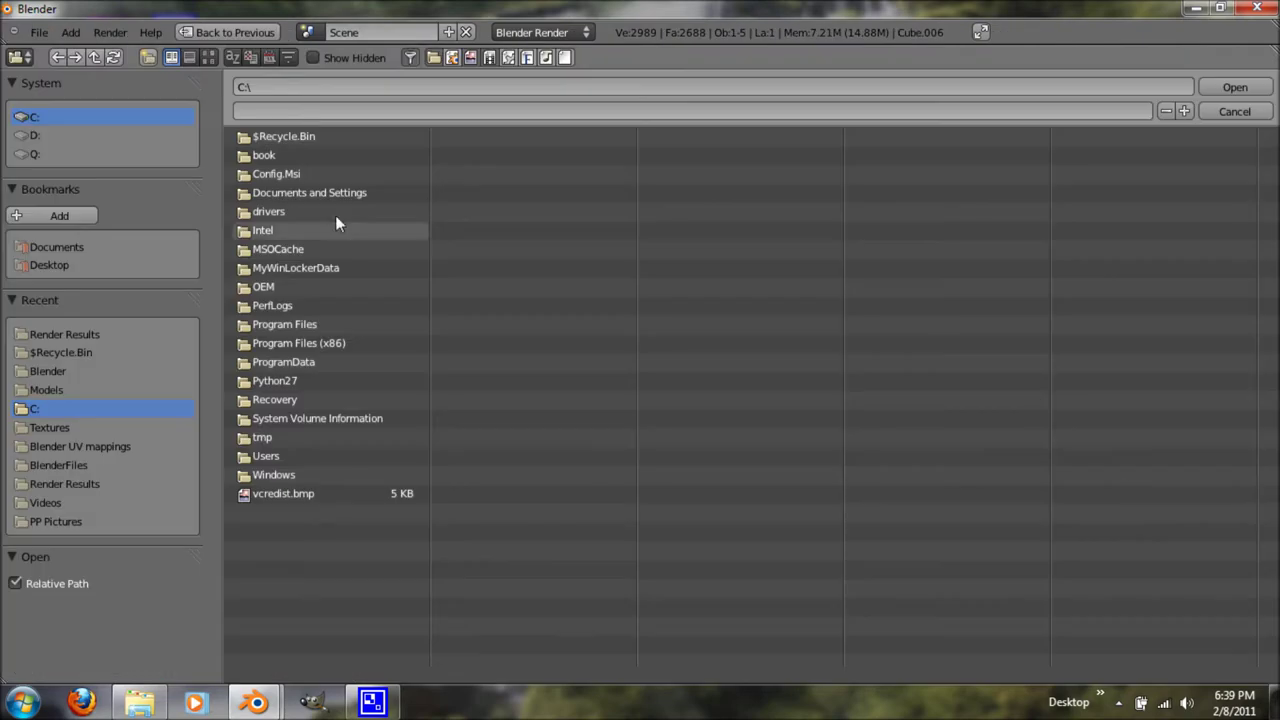
{"action": "left_click", "coordinate": [113, 427]}
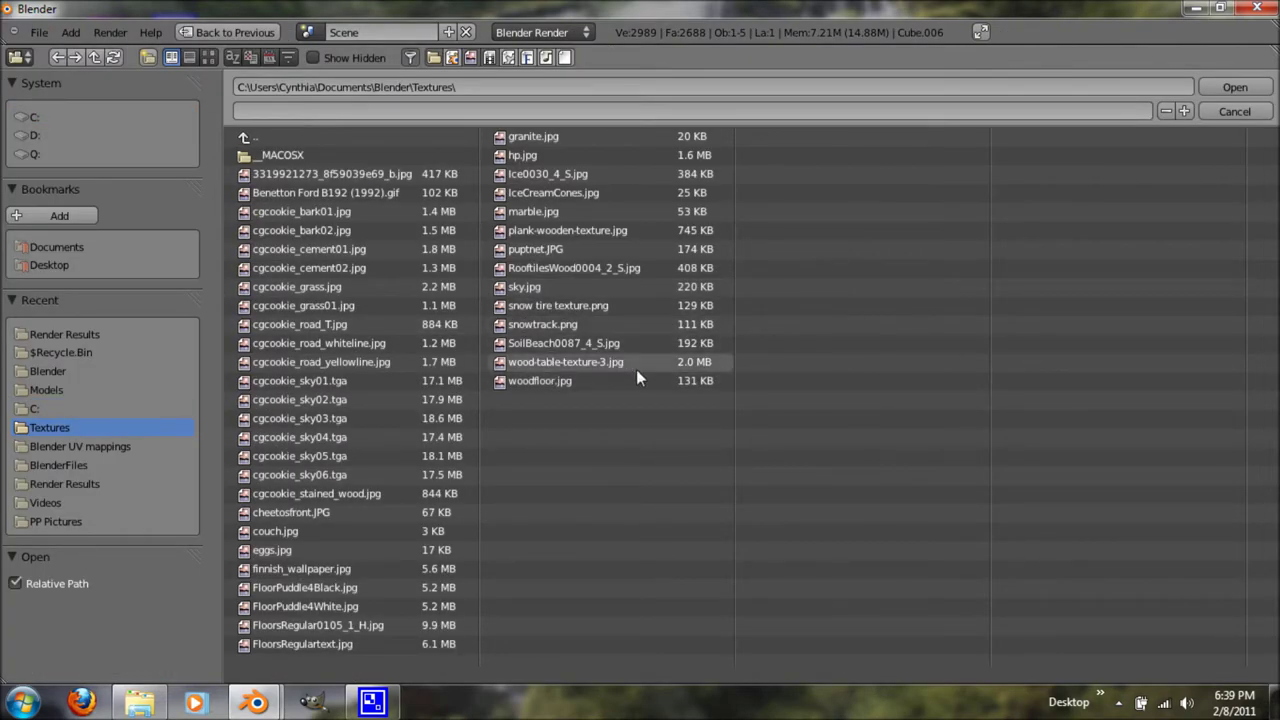
{"action": "left_click", "coordinate": [568, 380]}
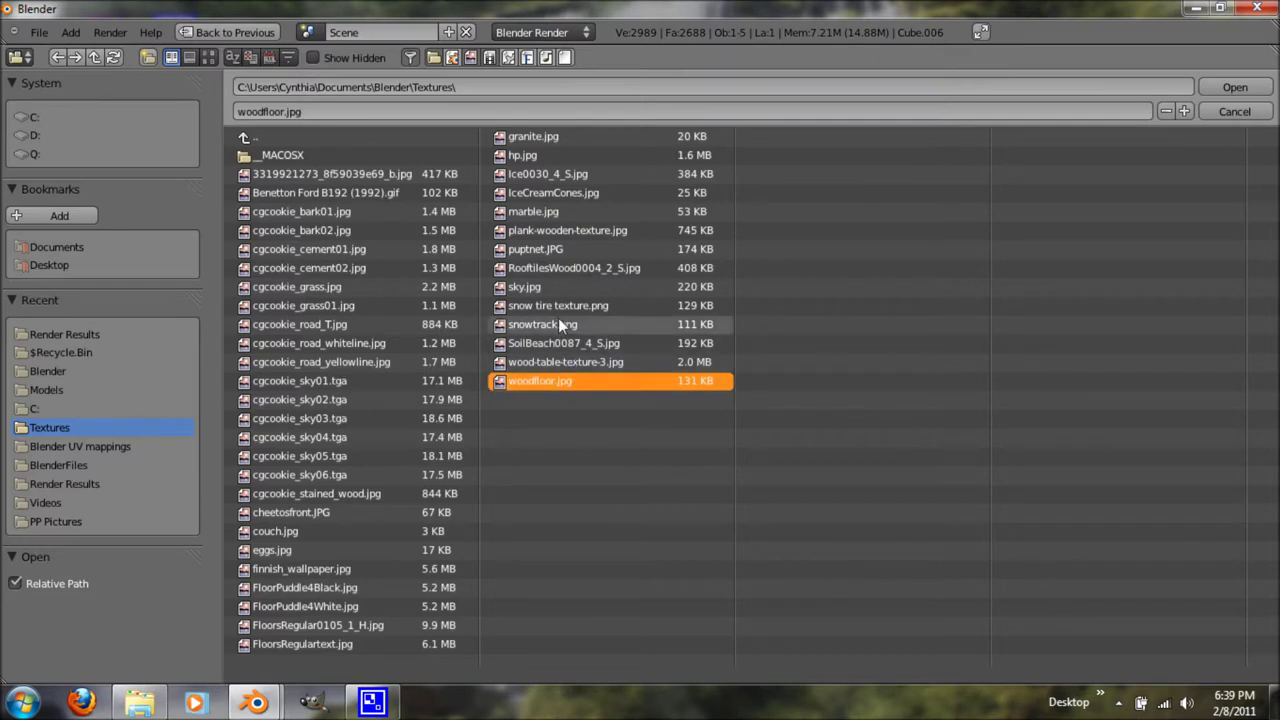
{"action": "double_click", "coordinate": [570, 230]}
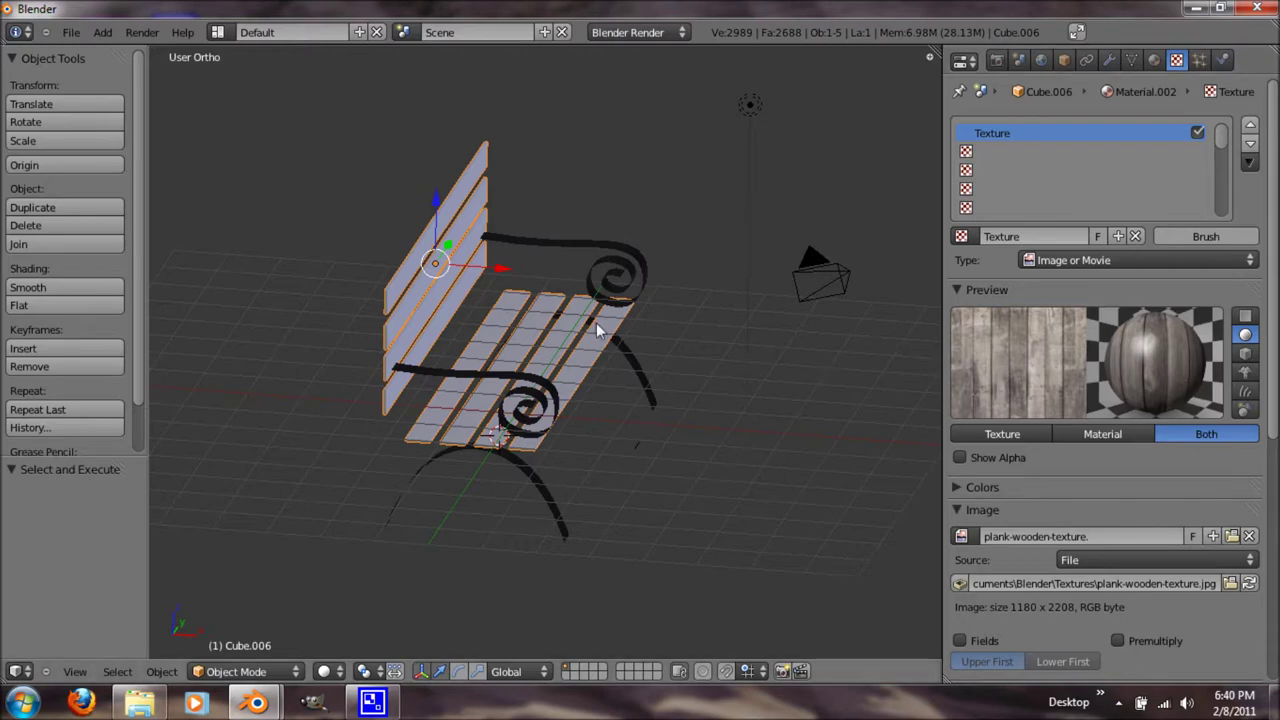
- Render the wood-textured bench from a front three-quarter view, then close the render and select the metal side
{"action": "middle_click_drag", "start_coordinate": [520, 435], "coordinate": [439, 458]}
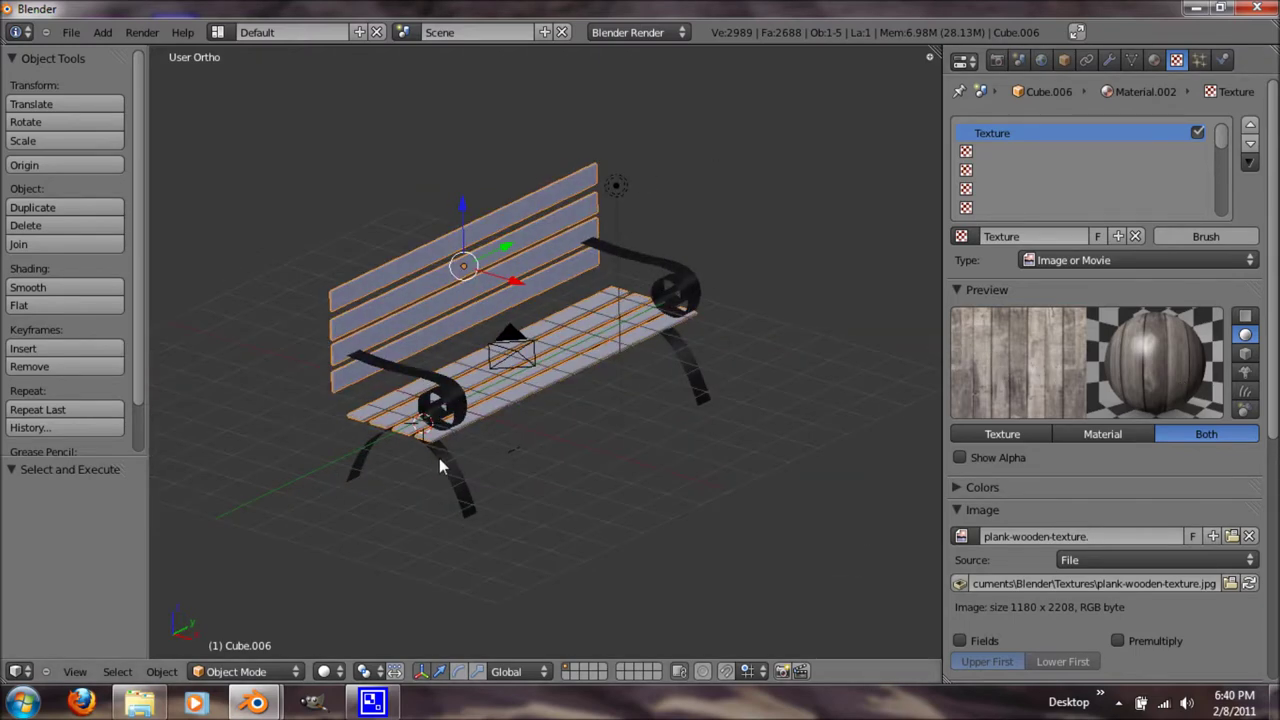
{"action": "key", "text": "F12"}
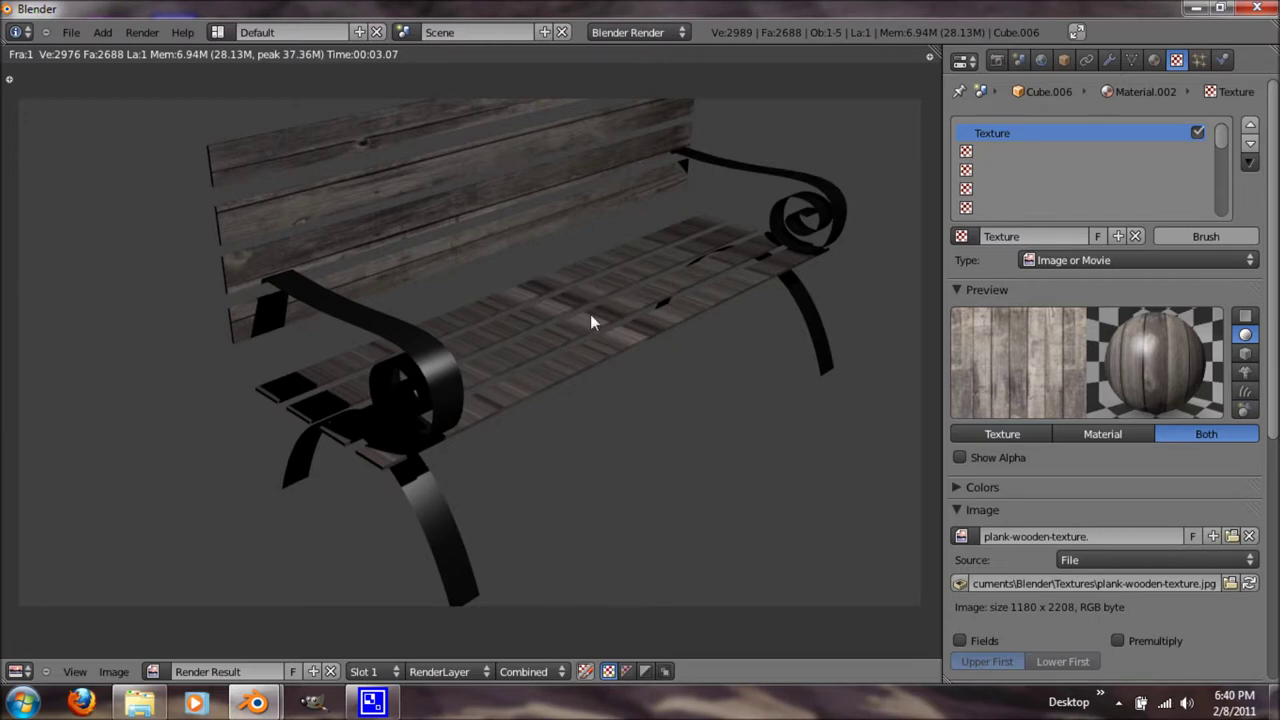
{"action": "scroll", "coordinate": [557, 333], "scroll_direction": "down", "scroll_amount": 3}
{"action": "scroll", "coordinate": [548, 333], "scroll_direction": "up", "scroll_amount": 2}
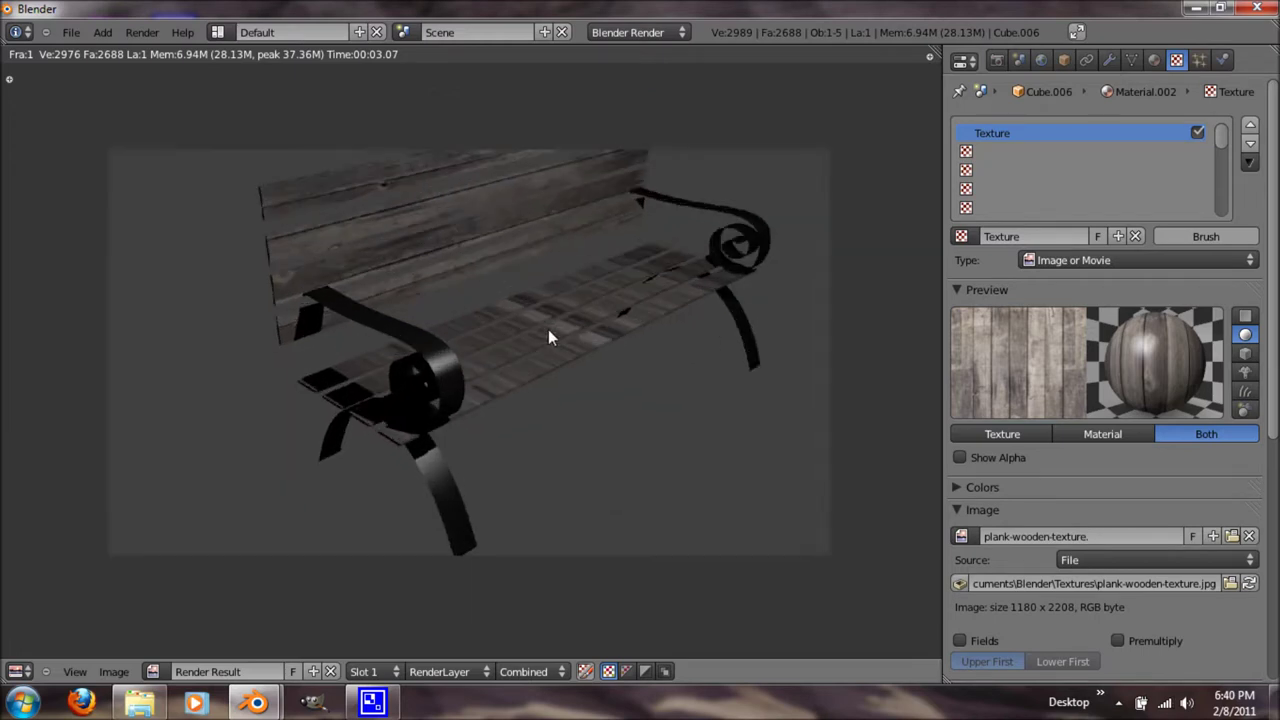
{"action": "scroll", "coordinate": [548, 331], "scroll_direction": "up", "scroll_amount": 1}
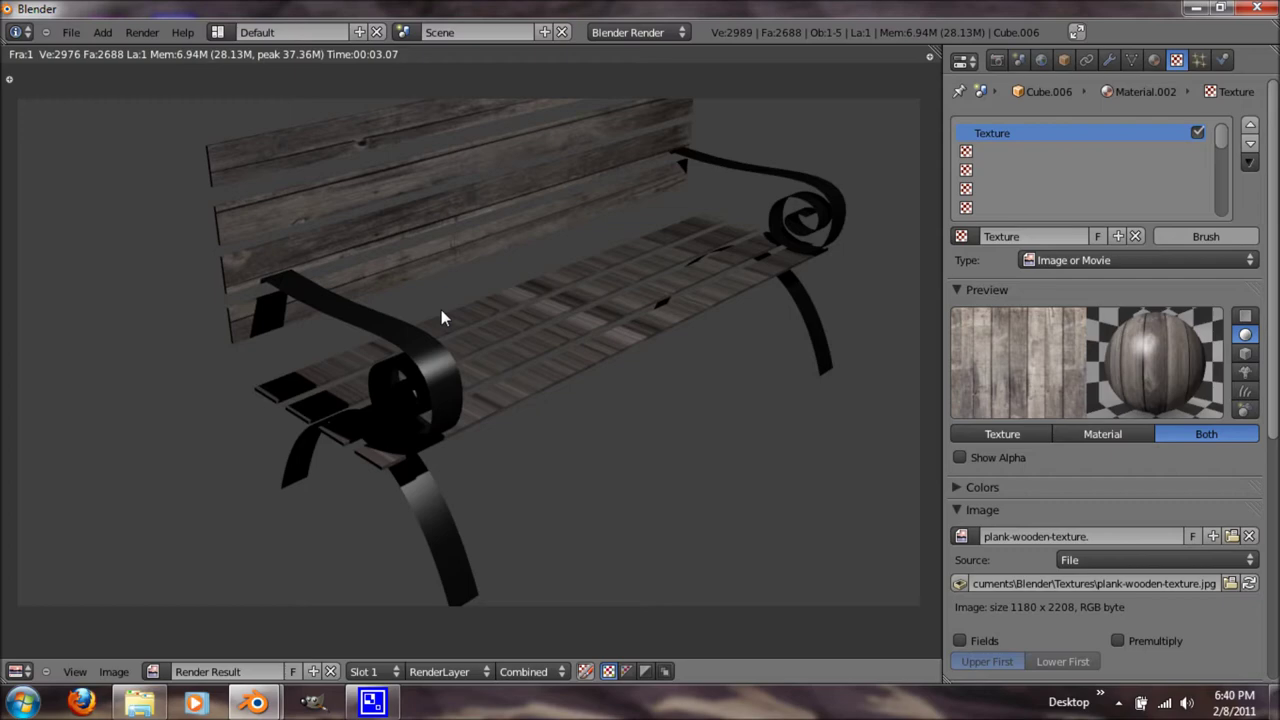
{"action": "key", "text": "Escape"}
{"action": "key", "text": "KP_5"}
{"action": "right_click", "coordinate": [472, 402]}
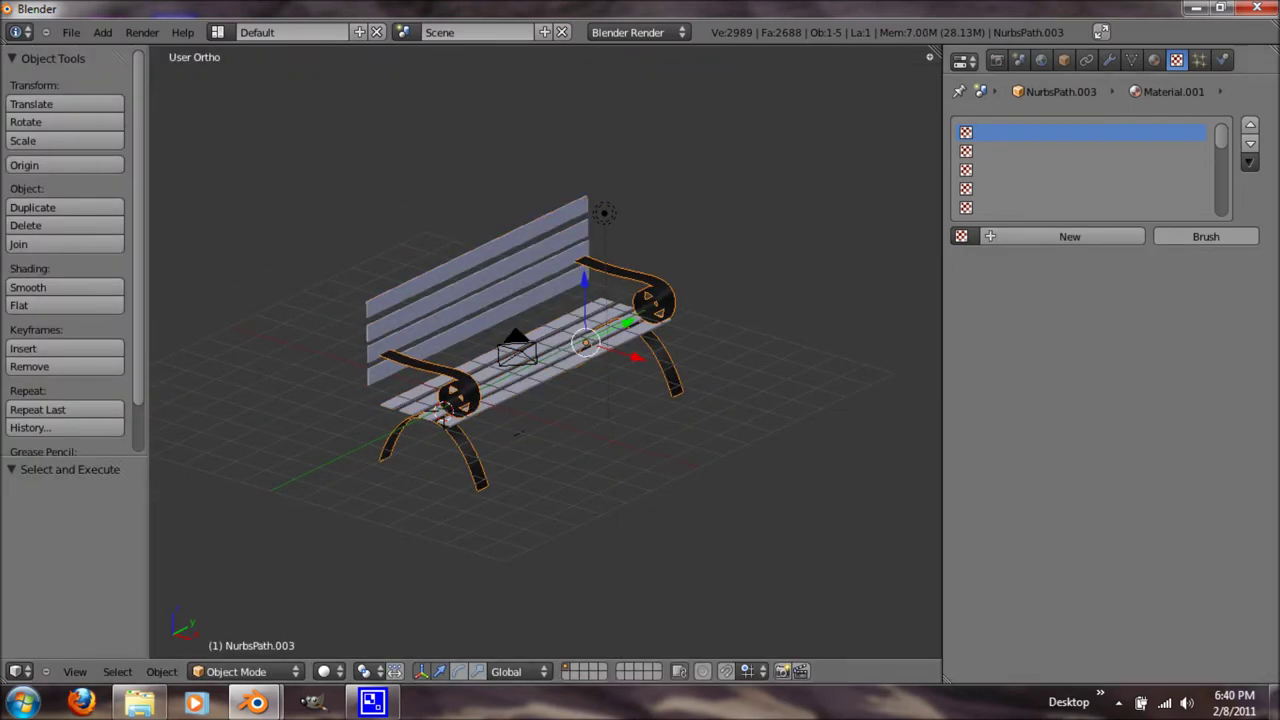
- Set the metal material's diffuse and specular intensity to 0.000 and render the bench
{"action": "left_click", "coordinate": [1154, 61]}
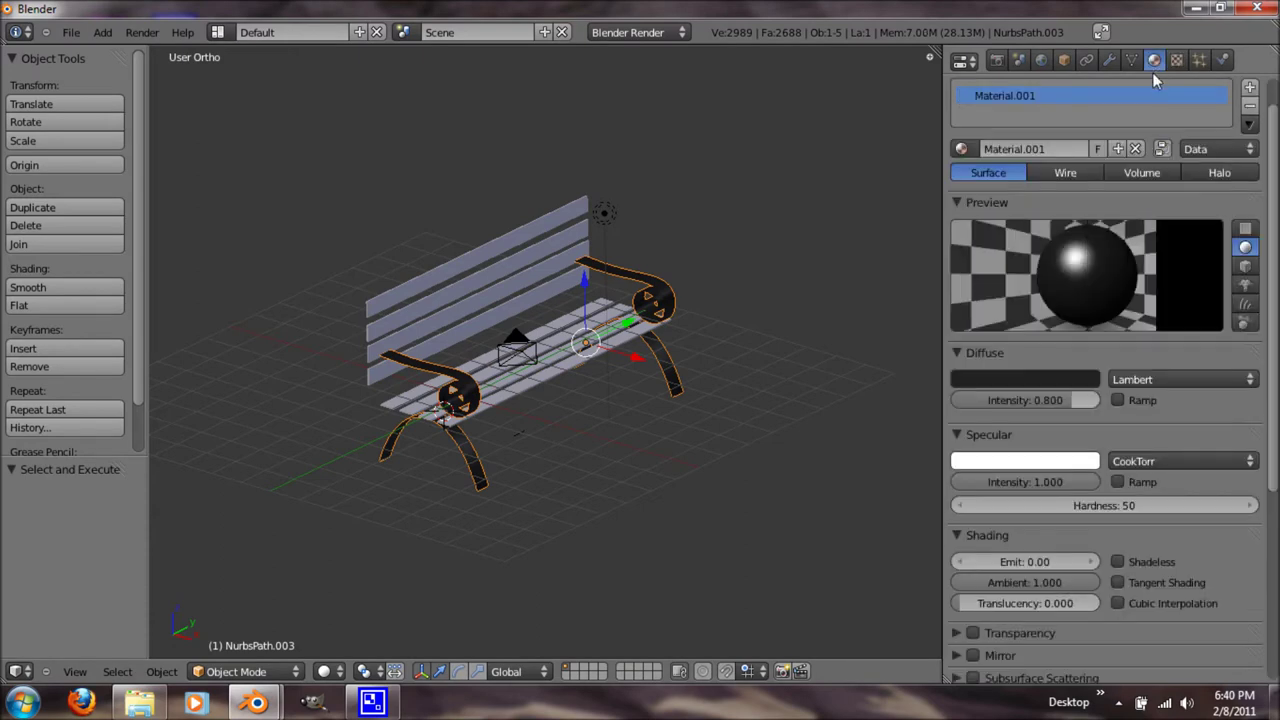
{"action": "left_click_drag", "start_coordinate": [1063, 400], "coordinate": [893, 386]}
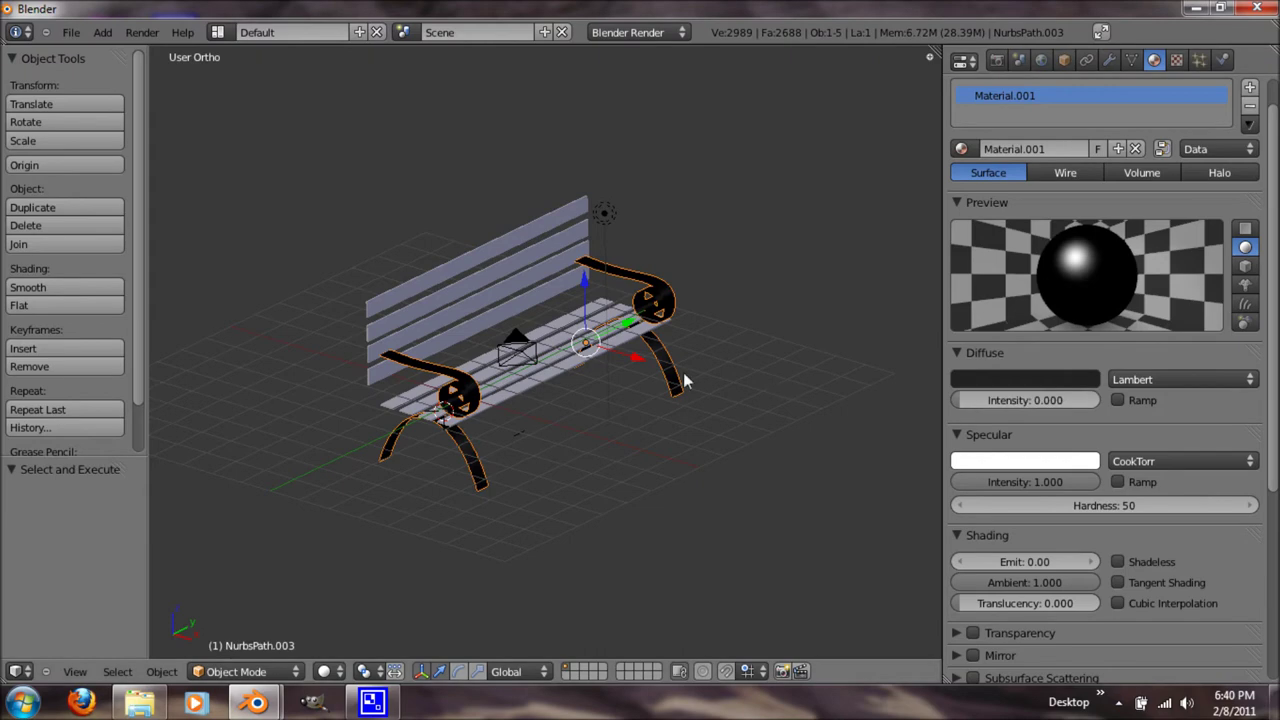
{"action": "left_click_drag", "start_coordinate": [1083, 482], "coordinate": [885, 486]}
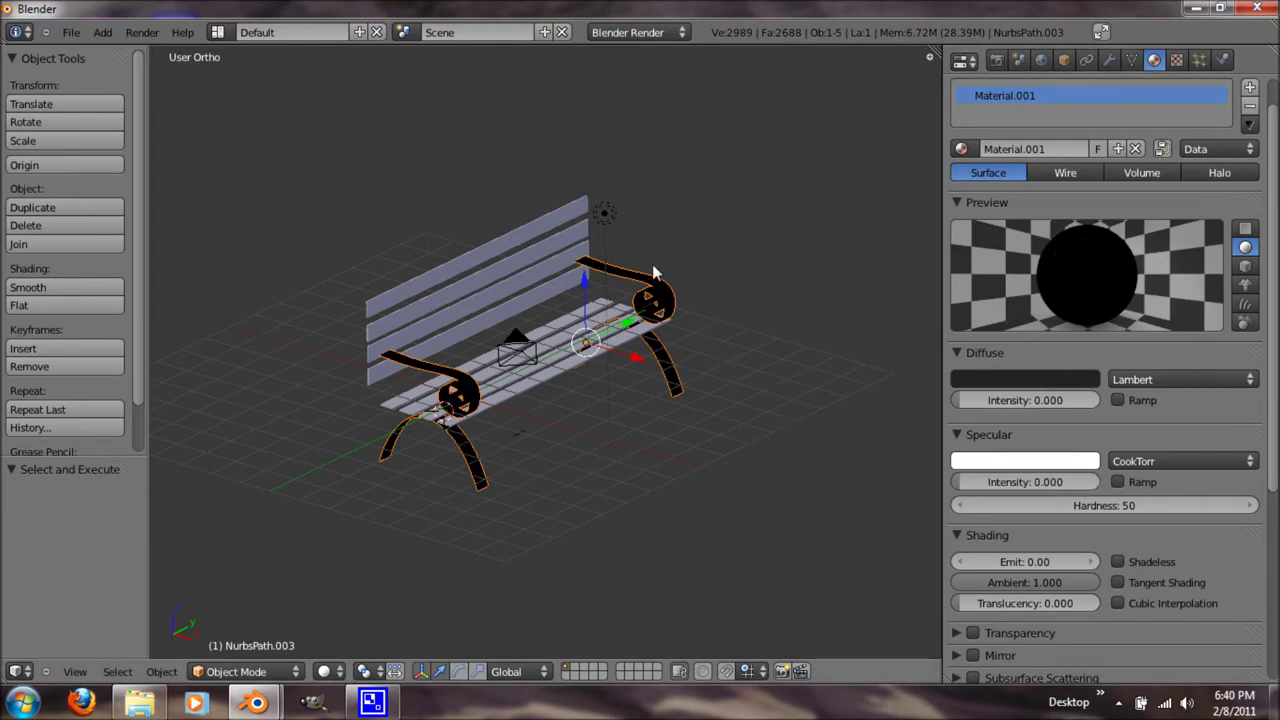
{"action": "key", "text": "F12"}
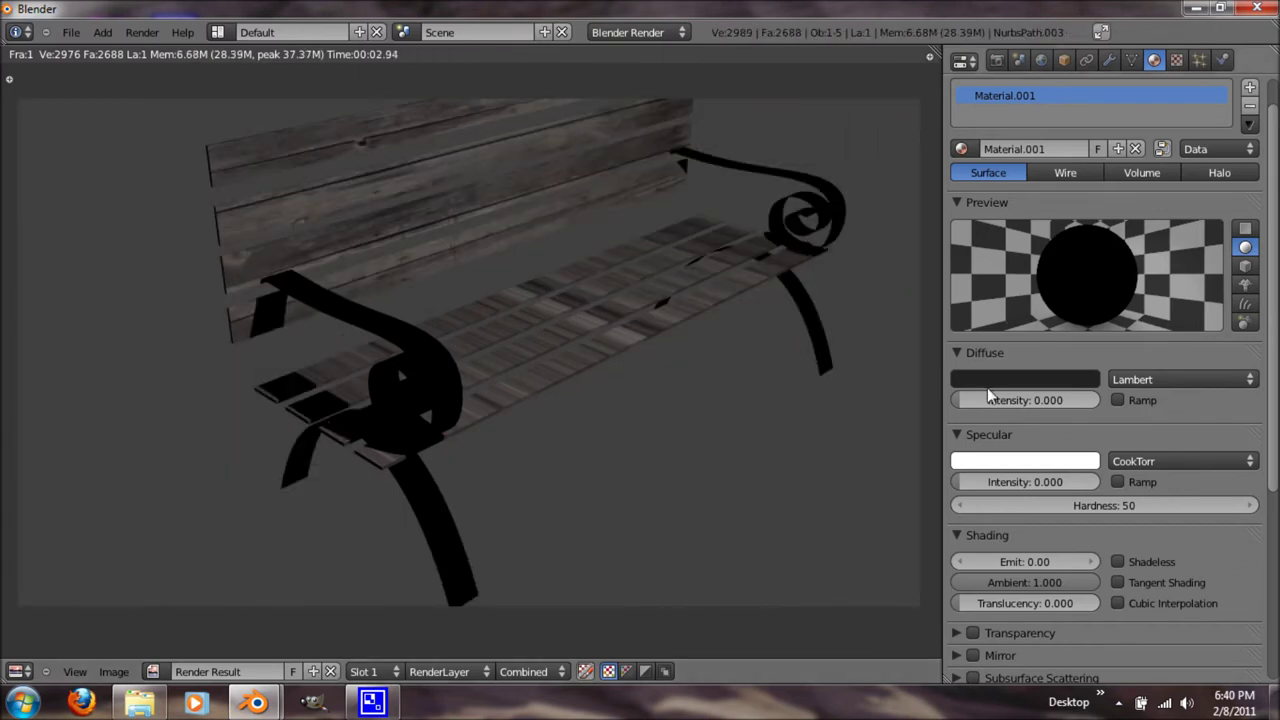
- Raise the metal's diffuse intensity back to 1.000 and re-render the bench
{"action": "left_click_drag", "start_coordinate": [1012, 401], "coordinate": [1204, 432]}
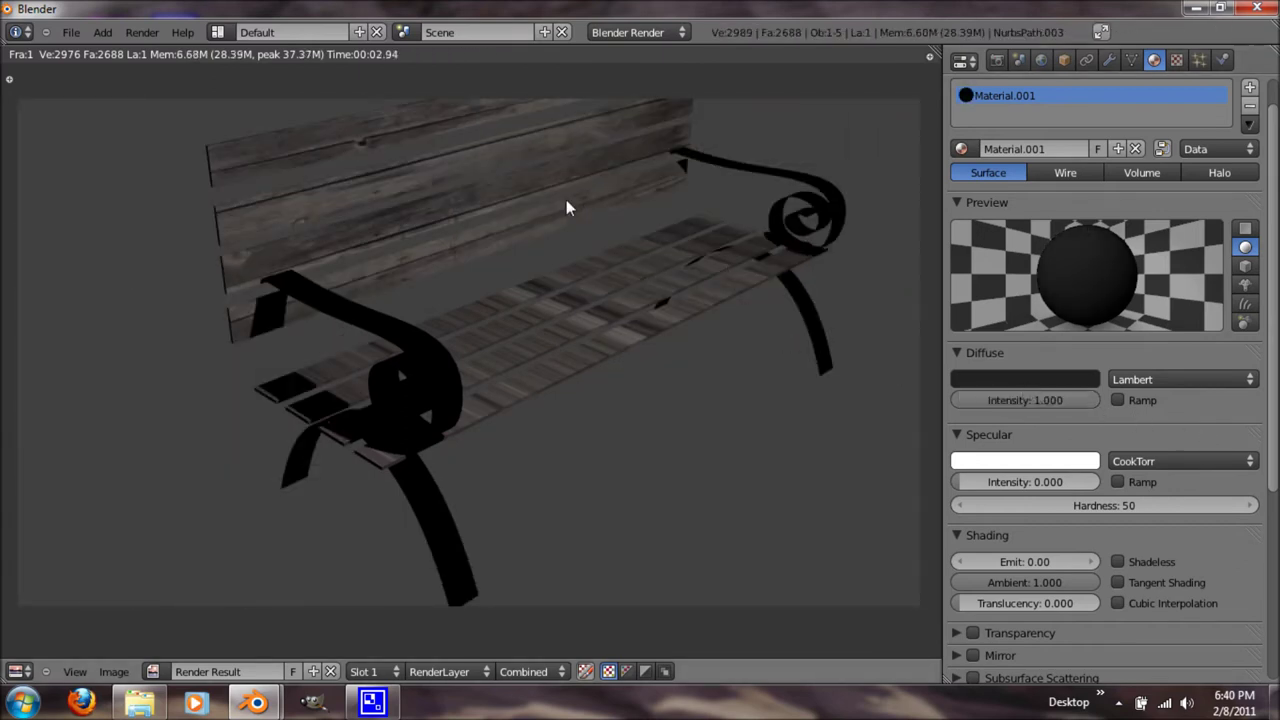
{"action": "key", "text": "F12"}
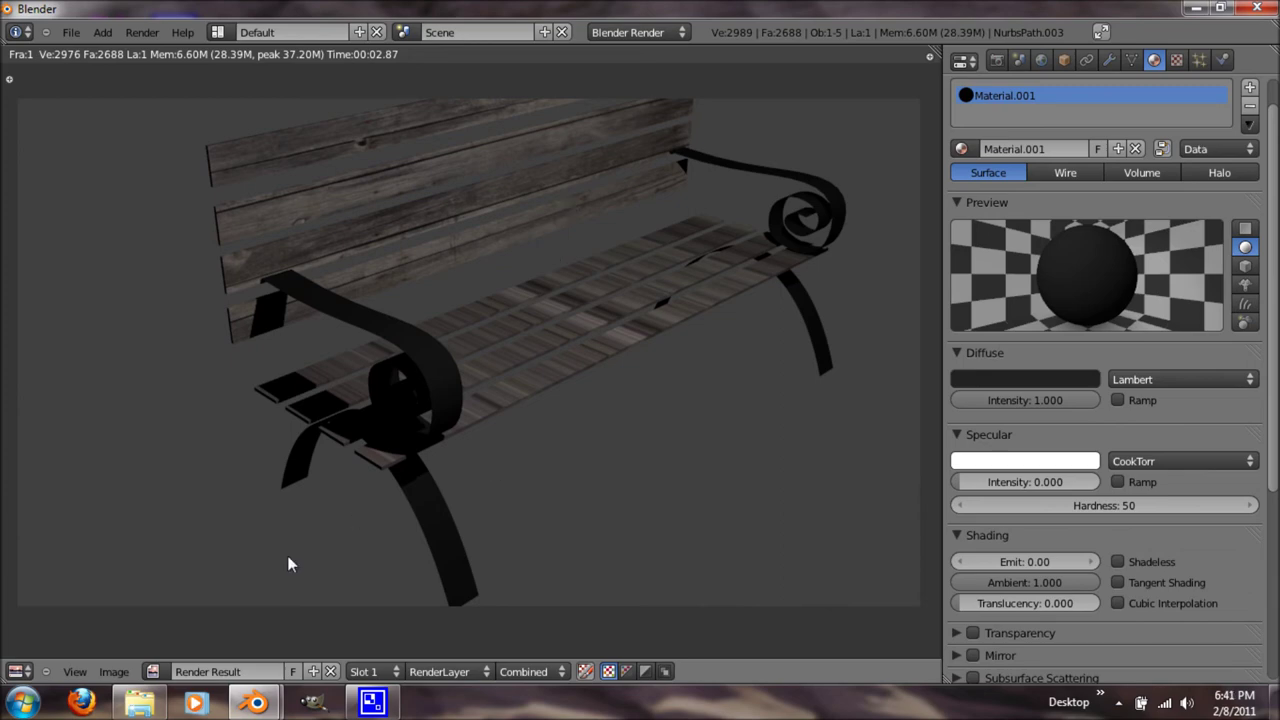
{"action": "left_click", "coordinate": [371, 703]}
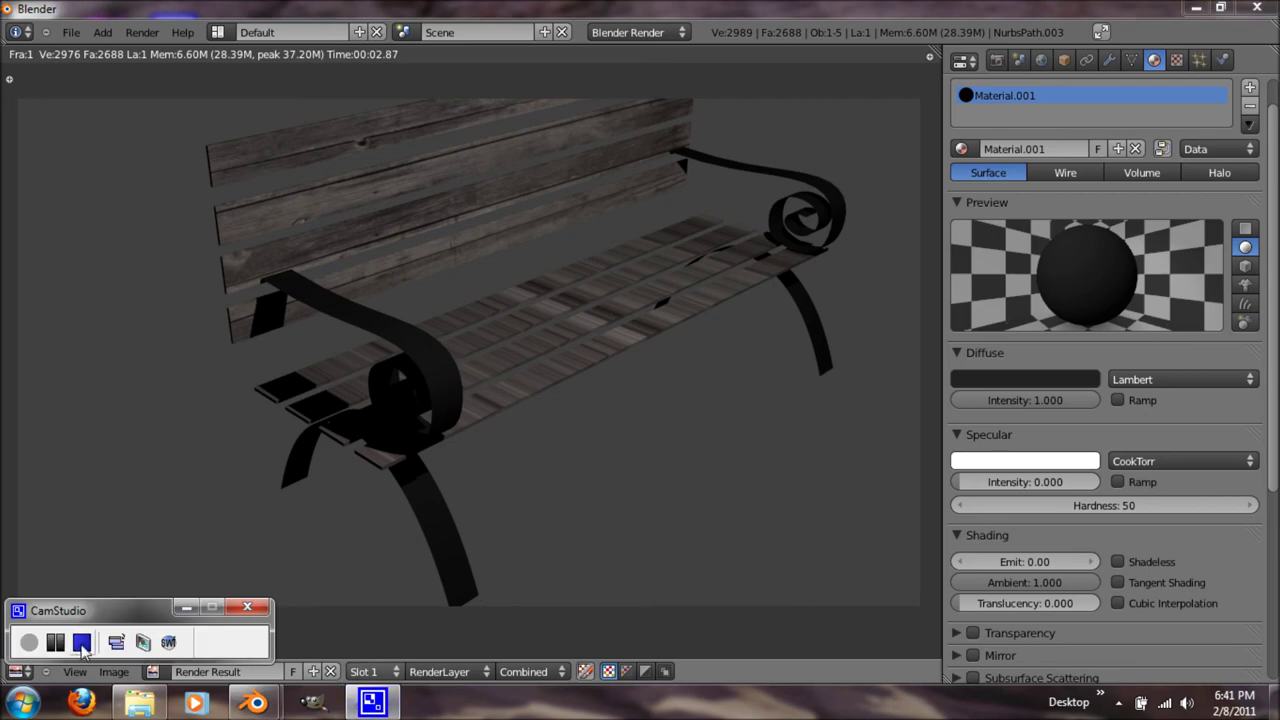